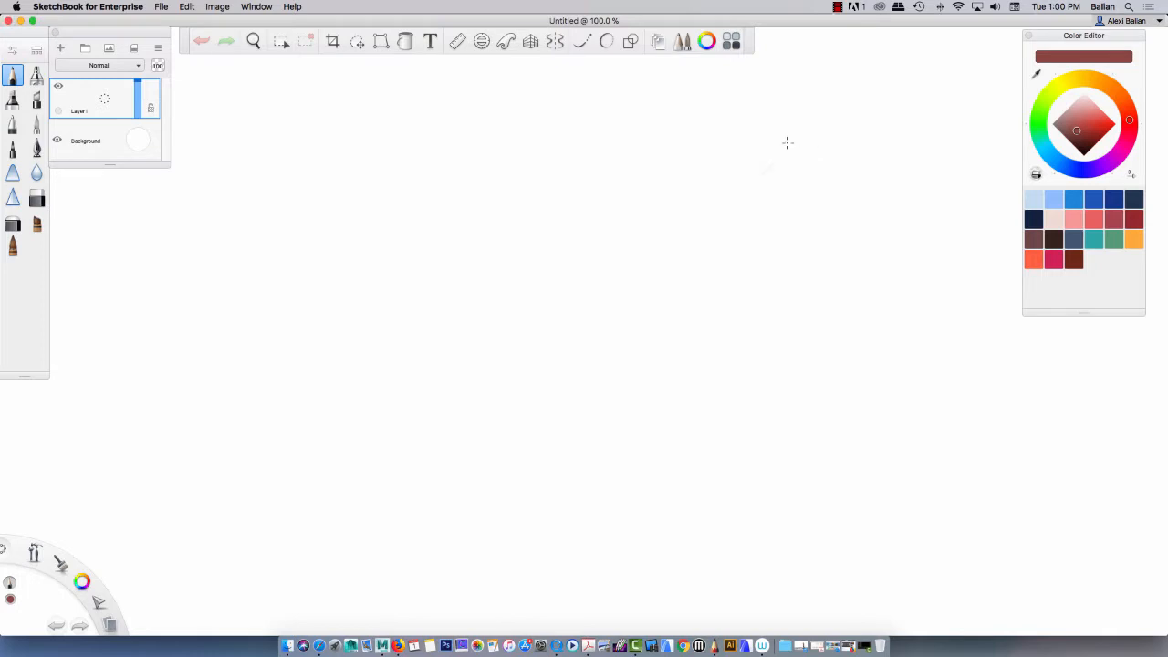
Sketch the stage in muted red: a long horizontal floor slab, a tall vertical wall at its end, and a ball resting on the floor.
{"action": "mouse_move", "coordinate": [726, 146]}
{"action": "left_mouse_down"}
{"action": "mouse_move", "coordinate": [812, 146]}
{"action": "mouse_move", "coordinate": [761, 373]}
{"action": "left_mouse_up"}
{"action": "mouse_move", "coordinate": [788, 130]}
{"action": "left_mouse_down"}
{"action": "mouse_move", "coordinate": [788, 465]}
{"action": "mouse_move", "coordinate": [796, 447]}
{"action": "left_mouse_up"}
{"action": "left_click_drag", "start_coordinate": [763, 356], "coordinate": [763, 451]}
{"action": "left_click_drag", "start_coordinate": [861, 449], "coordinate": [215, 449]}
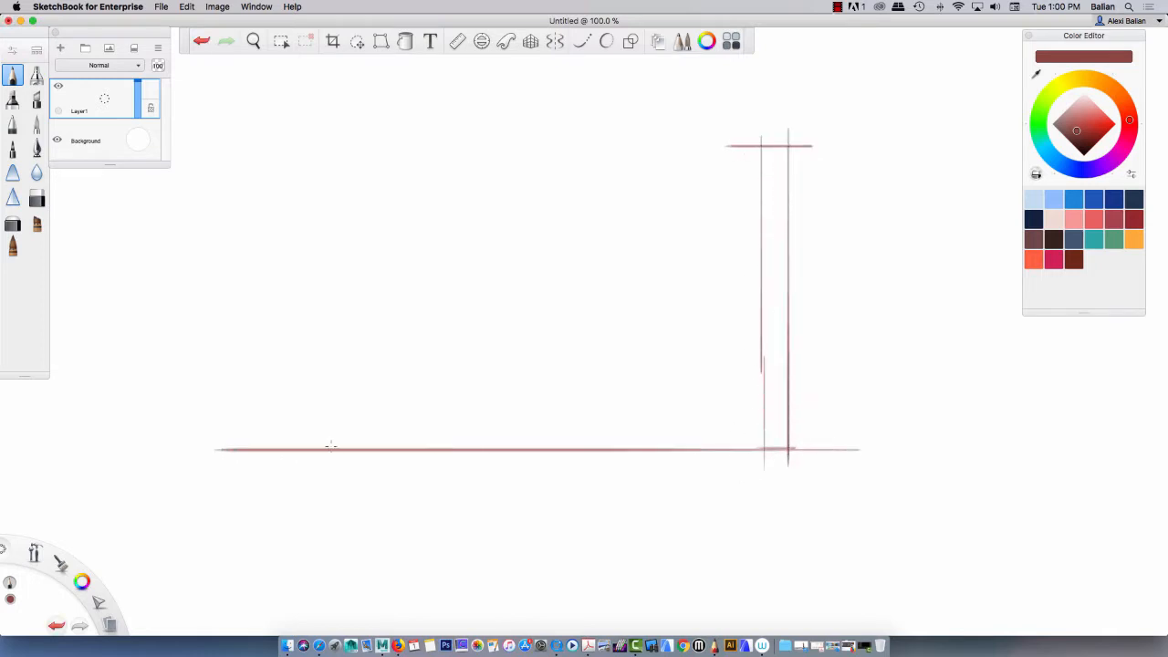
{"action": "left_click_drag", "start_coordinate": [849, 483], "coordinate": [221, 484]}
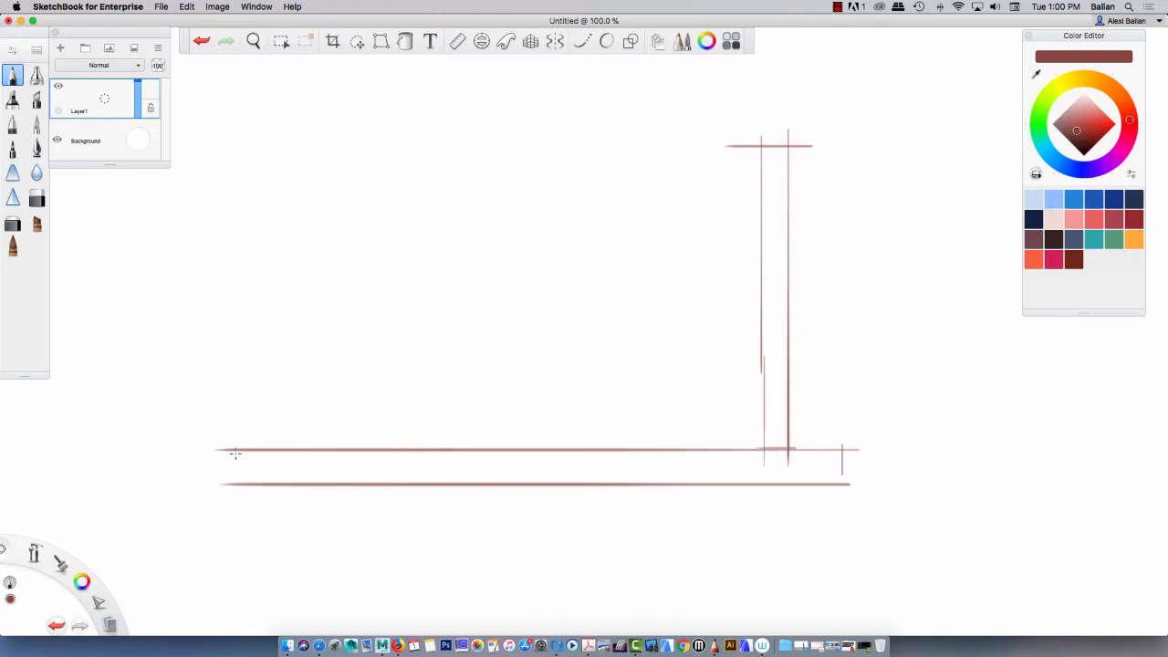
{"action": "left_click_drag", "start_coordinate": [234, 438], "coordinate": [233, 504]}
{"action": "left_click_drag", "start_coordinate": [759, 137], "coordinate": [759, 460]}
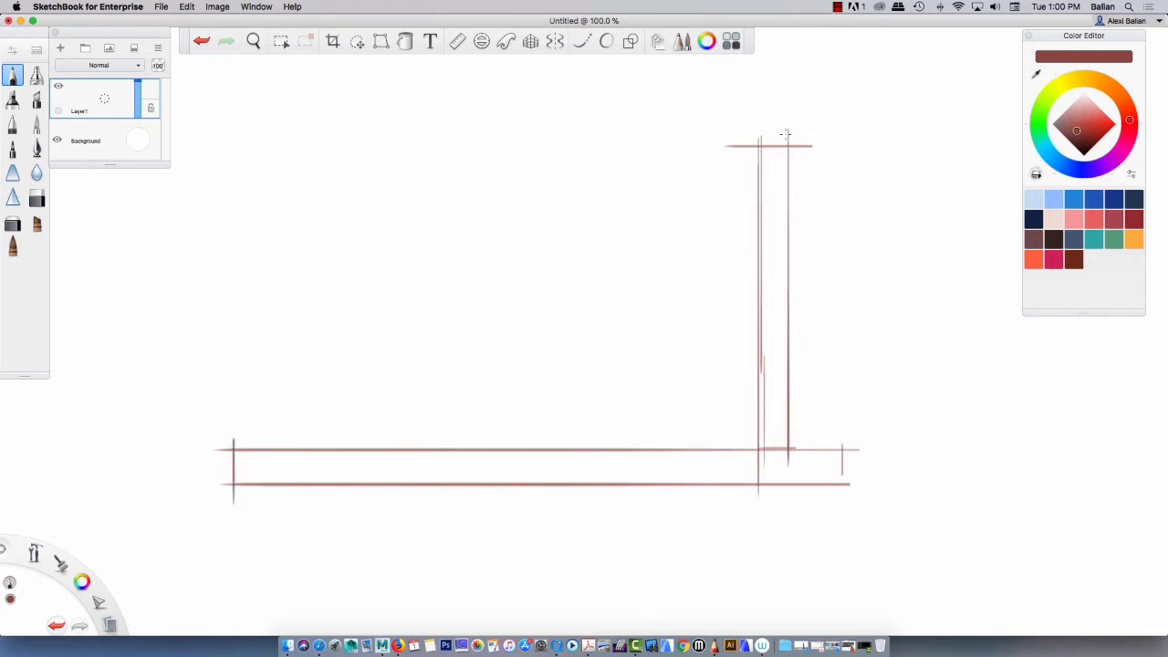
{"action": "left_click_drag", "start_coordinate": [789, 129], "coordinate": [788, 421]}
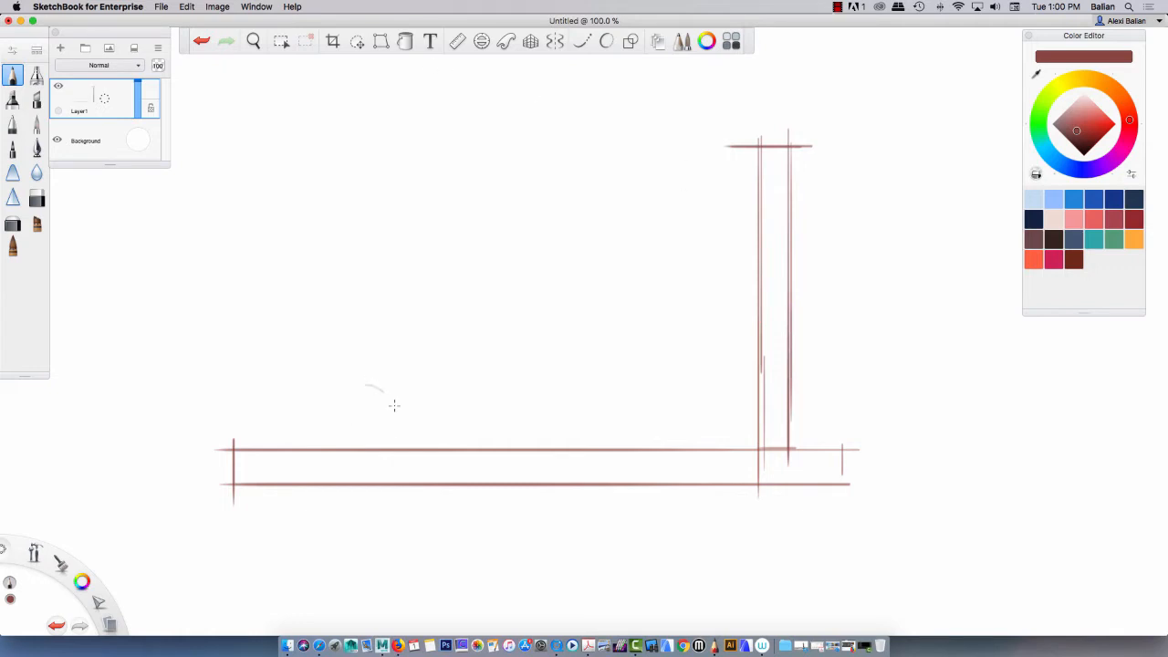
{"action": "mouse_move", "coordinate": [394, 405]}
{"action": "left_mouse_down"}
{"action": "mouse_move", "coordinate": [399, 430]}
{"action": "mouse_move", "coordinate": [370, 377]}
{"action": "mouse_move", "coordinate": [336, 419]}
{"action": "mouse_move", "coordinate": [349, 410]}
{"action": "left_mouse_up"}
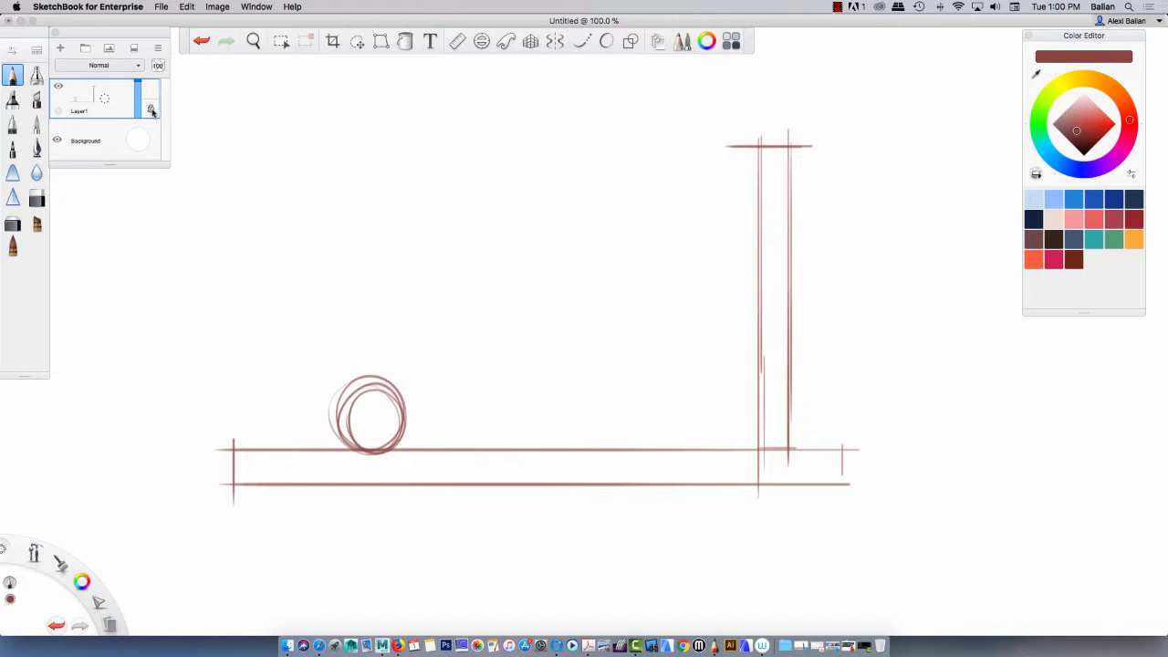
Add a new layer above the stage sketch and redraw the ball over the original in a darker, more saturated red.
{"action": "left_click", "coordinate": [60, 48]}
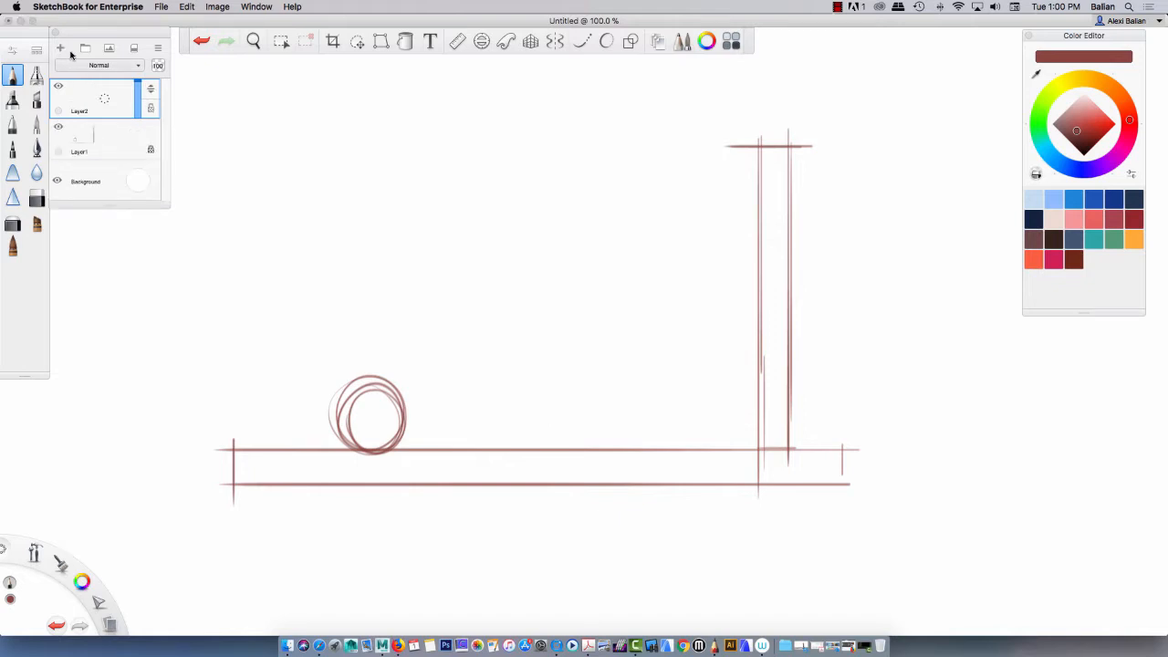
{"action": "left_click", "coordinate": [1094, 134]}
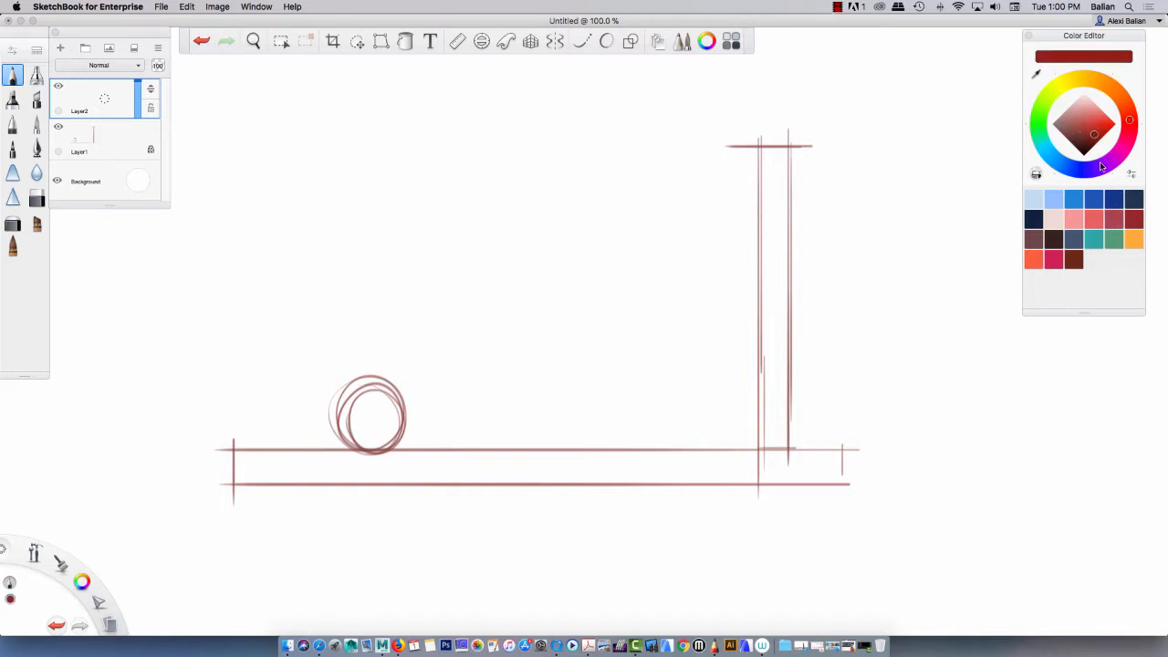
{"action": "mouse_move", "coordinate": [353, 392]}
{"action": "left_mouse_down"}
{"action": "mouse_move", "coordinate": [372, 375]}
{"action": "mouse_move", "coordinate": [398, 384]}
{"action": "mouse_move", "coordinate": [392, 441]}
{"action": "left_mouse_up"}
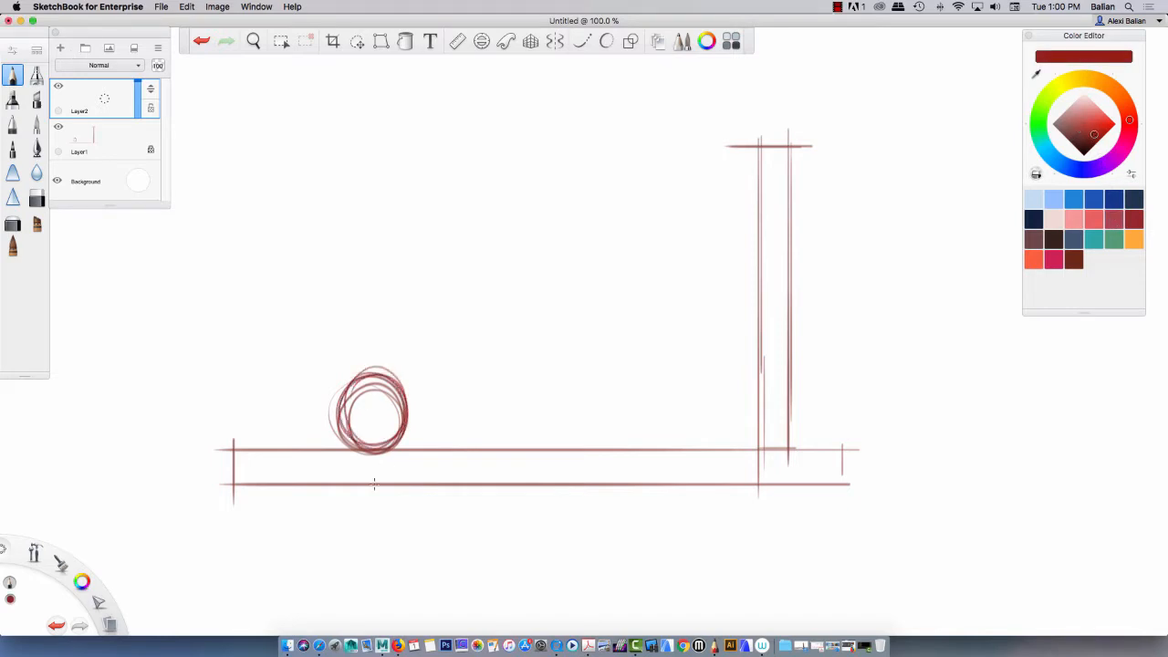
{"action": "mouse_move", "coordinate": [352, 382]}
{"action": "left_mouse_down"}
{"action": "mouse_move", "coordinate": [340, 422]}
{"action": "mouse_move", "coordinate": [400, 402]}
{"action": "mouse_move", "coordinate": [379, 455]}
{"action": "left_mouse_up"}
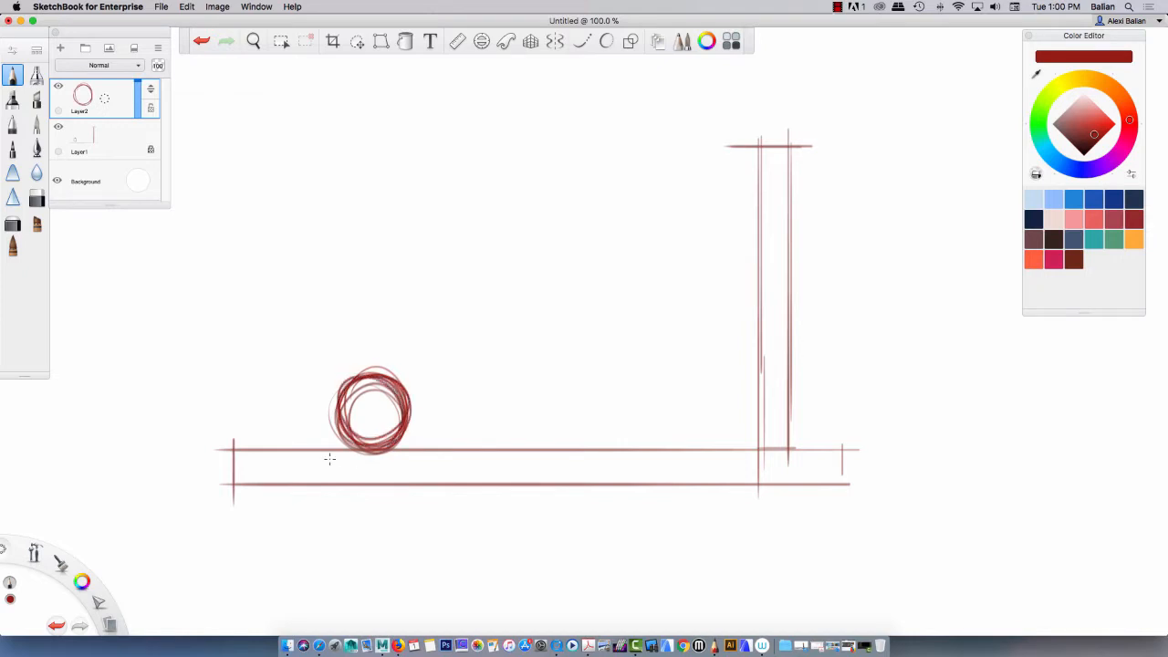
Draw an arrow leading from the ball away from the wall and label it "Roll Back".
{"action": "mouse_move", "coordinate": [319, 415]}
{"action": "left_mouse_down"}
{"action": "mouse_move", "coordinate": [252, 416]}
{"action": "mouse_move", "coordinate": [276, 420]}
{"action": "left_mouse_up"}
{"action": "mouse_move", "coordinate": [237, 344]}
{"action": "left_mouse_down"}
{"action": "mouse_move", "coordinate": [237, 366]}
{"action": "mouse_move", "coordinate": [263, 355]}
{"action": "left_mouse_up"}
{"action": "left_click_drag", "start_coordinate": [276, 344], "coordinate": [283, 365]}
{"action": "left_click_drag", "start_coordinate": [245, 378], "coordinate": [246, 392]}
{"action": "left_click_drag", "start_coordinate": [262, 383], "coordinate": [285, 390]}
{"action": "mouse_move", "coordinate": [293, 375]}
{"action": "left_mouse_down"}
{"action": "mouse_move", "coordinate": [290, 394]}
{"action": "mouse_move", "coordinate": [314, 396]}
{"action": "left_mouse_up"}
Draw an arrow toward the wall labelled "FORWARD", plus a second ball ahead of the first, with a vertical centre line through each.
{"action": "left_click_drag", "start_coordinate": [338, 355], "coordinate": [461, 365]}
{"action": "left_click_drag", "start_coordinate": [404, 322], "coordinate": [540, 332]}
{"action": "mouse_move", "coordinate": [473, 404]}
{"action": "left_mouse_down"}
{"action": "mouse_move", "coordinate": [511, 386]}
{"action": "mouse_move", "coordinate": [530, 409]}
{"action": "mouse_move", "coordinate": [522, 391]}
{"action": "mouse_move", "coordinate": [503, 393]}
{"action": "mouse_move", "coordinate": [511, 447]}
{"action": "mouse_move", "coordinate": [452, 406]}
{"action": "left_mouse_up"}
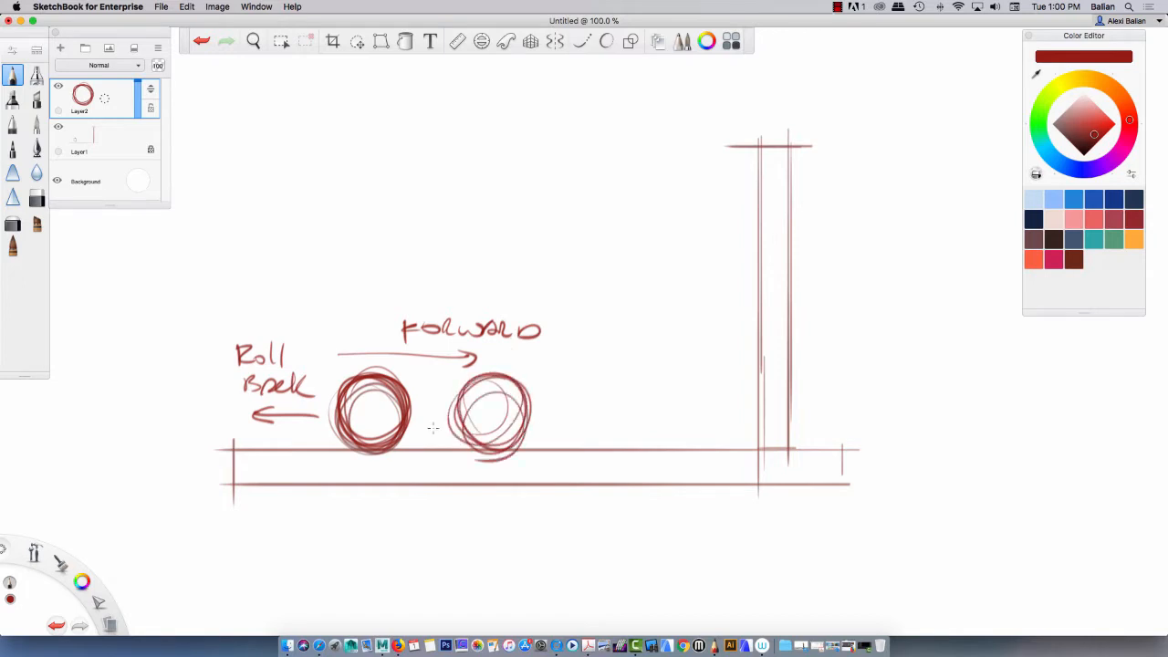
{"action": "left_click_drag", "start_coordinate": [495, 351], "coordinate": [495, 520]}
{"action": "left_click_drag", "start_coordinate": [365, 354], "coordinate": [366, 468]}
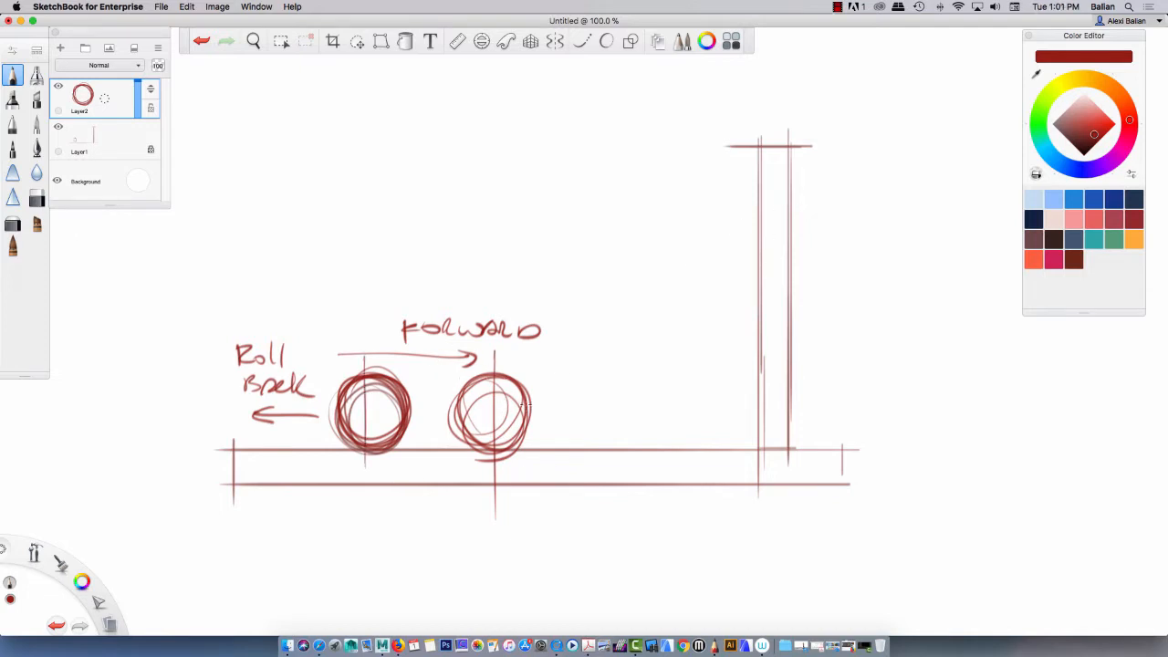
In blue, sketch the squashed ball, the stretched ball leaping up, the ball hitting the upper wall, and two curves falling to the floor.
{"action": "left_click", "coordinate": [1093, 199]}
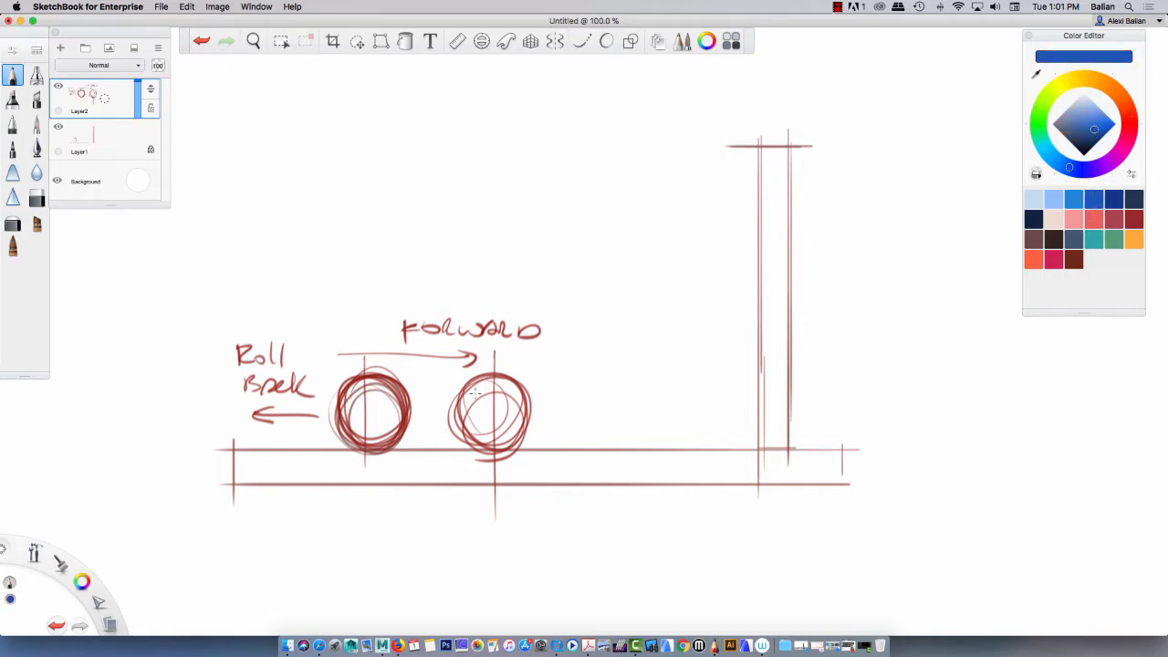
{"action": "mouse_move", "coordinate": [460, 406]}
{"action": "left_mouse_down"}
{"action": "mouse_move", "coordinate": [484, 438]}
{"action": "mouse_move", "coordinate": [520, 401]}
{"action": "mouse_move", "coordinate": [511, 443]}
{"action": "mouse_move", "coordinate": [450, 394]}
{"action": "mouse_move", "coordinate": [511, 438]}
{"action": "mouse_move", "coordinate": [443, 410]}
{"action": "mouse_move", "coordinate": [457, 429]}
{"action": "mouse_move", "coordinate": [500, 402]}
{"action": "mouse_move", "coordinate": [621, 255]}
{"action": "mouse_move", "coordinate": [538, 324]}
{"action": "mouse_move", "coordinate": [579, 318]}
{"action": "mouse_move", "coordinate": [603, 274]}
{"action": "mouse_move", "coordinate": [548, 333]}
{"action": "mouse_move", "coordinate": [584, 273]}
{"action": "mouse_move", "coordinate": [561, 267]}
{"action": "mouse_move", "coordinate": [546, 339]}
{"action": "mouse_move", "coordinate": [598, 273]}
{"action": "mouse_move", "coordinate": [560, 334]}
{"action": "left_mouse_up"}
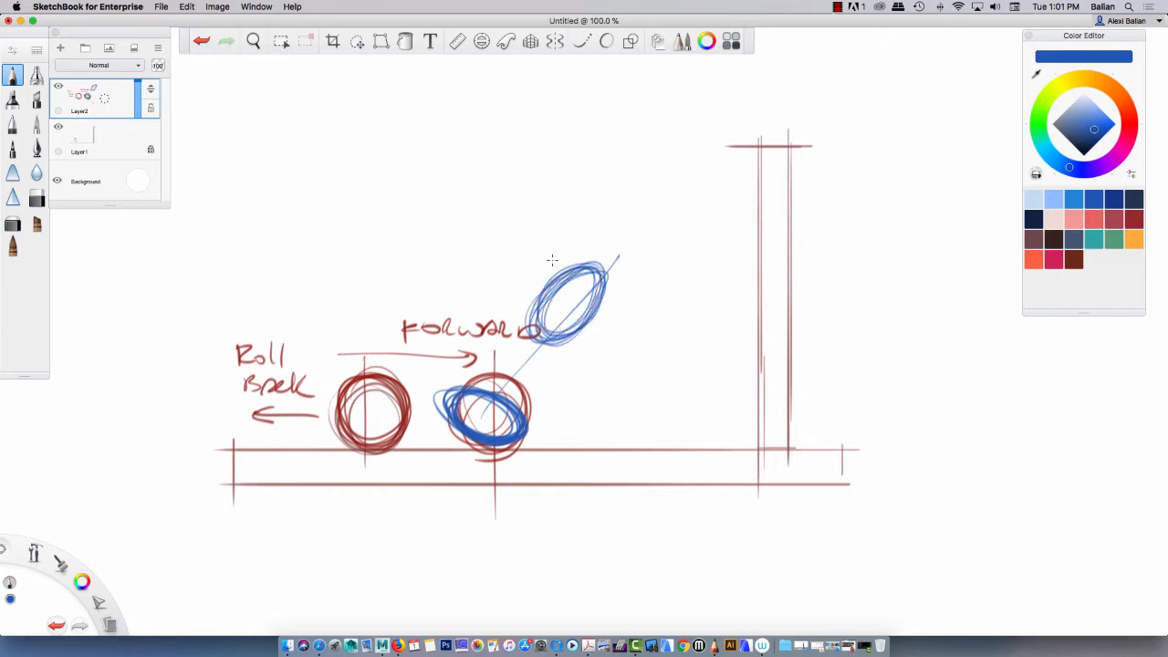
{"action": "mouse_move", "coordinate": [710, 193]}
{"action": "left_mouse_down"}
{"action": "mouse_move", "coordinate": [748, 187]}
{"action": "mouse_move", "coordinate": [757, 224]}
{"action": "mouse_move", "coordinate": [730, 242]}
{"action": "mouse_move", "coordinate": [722, 185]}
{"action": "mouse_move", "coordinate": [734, 242]}
{"action": "mouse_move", "coordinate": [707, 196]}
{"action": "mouse_move", "coordinate": [717, 265]}
{"action": "mouse_move", "coordinate": [681, 331]}
{"action": "left_mouse_up"}
{"action": "left_click_drag", "start_coordinate": [658, 410], "coordinate": [651, 443]}
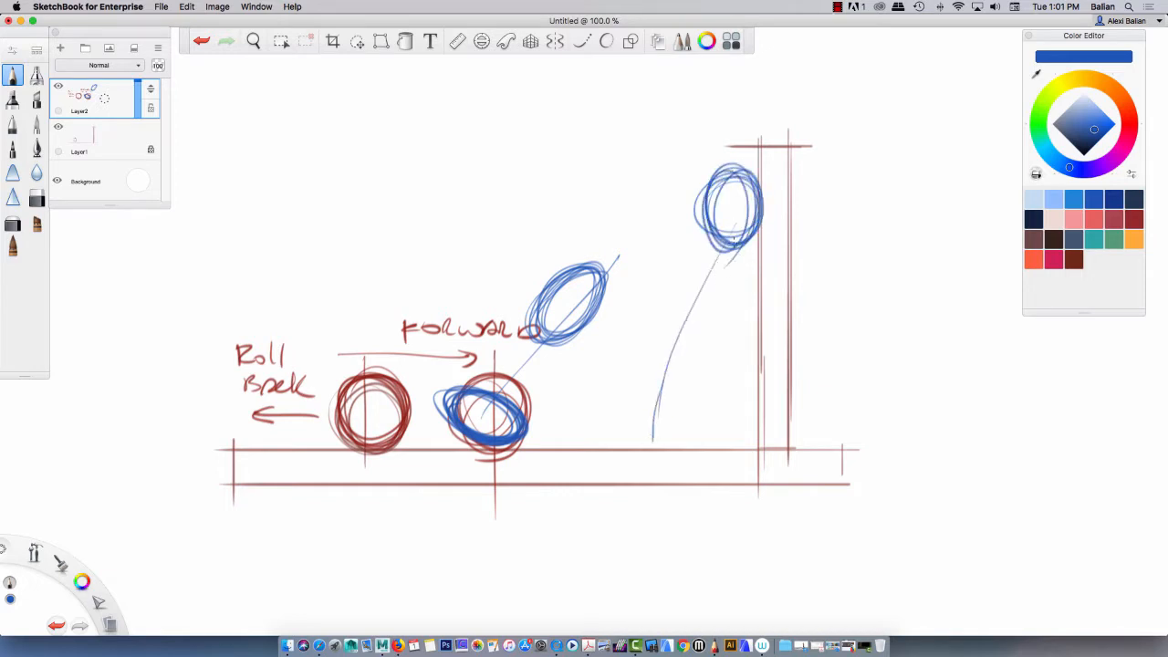
{"action": "mouse_move", "coordinate": [739, 221]}
{"action": "left_mouse_down"}
{"action": "mouse_move", "coordinate": [613, 457]}
{"action": "mouse_move", "coordinate": [682, 267]}
{"action": "mouse_move", "coordinate": [613, 452]}
{"action": "left_mouse_up"}
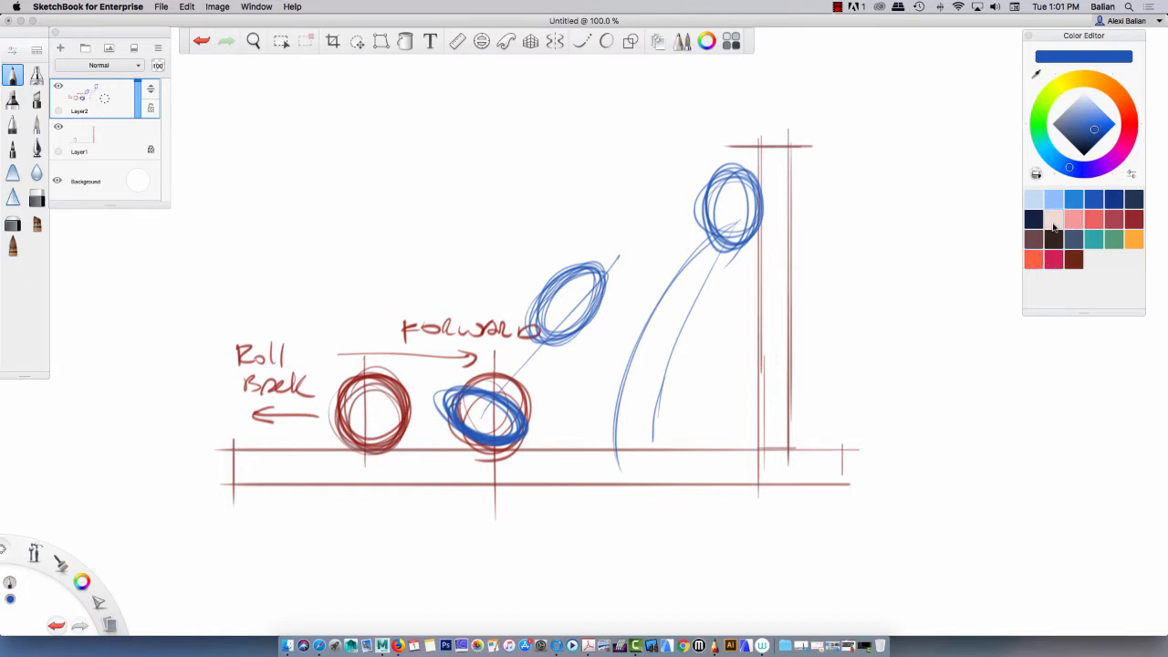
In dark green, draw the rebound path from the wall impact as diminishing bounces that end past the open end of the floor.
{"action": "left_click", "coordinate": [1109, 245]}
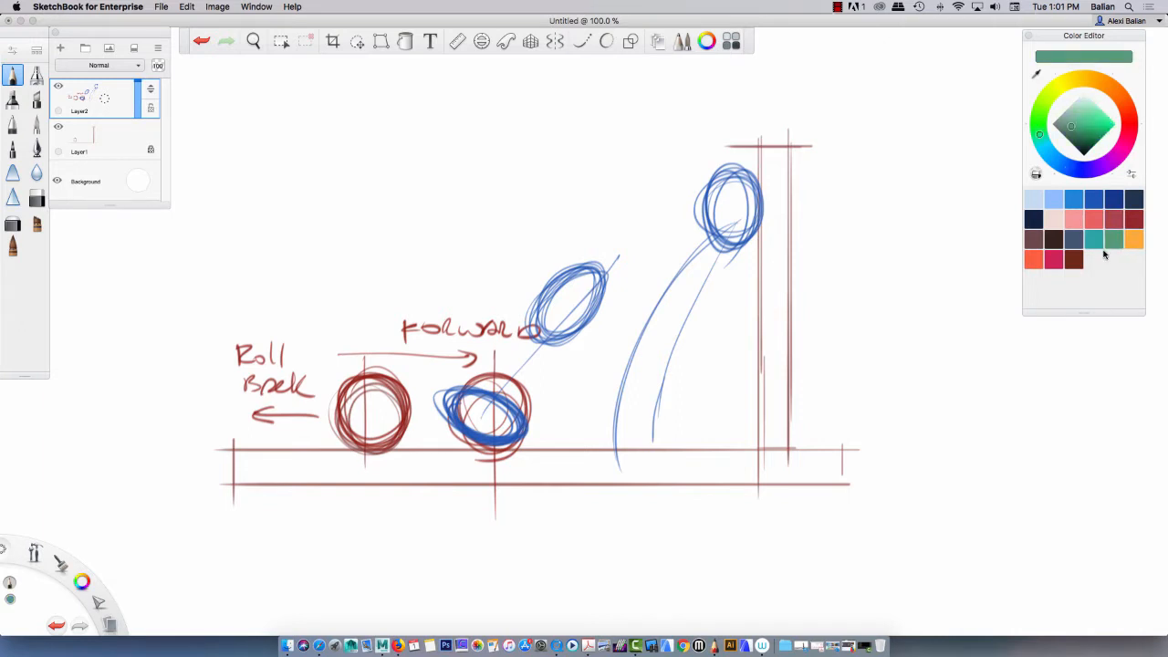
{"action": "left_click", "coordinate": [1085, 136]}
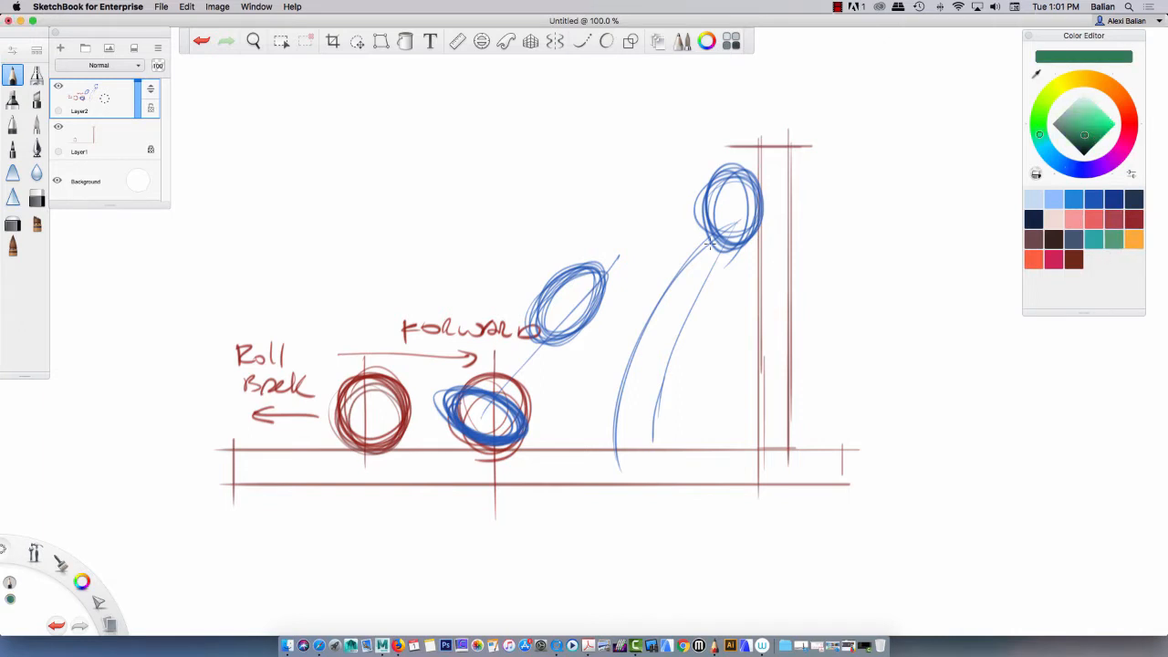
{"action": "mouse_move", "coordinate": [714, 239]}
{"action": "left_mouse_down"}
{"action": "mouse_move", "coordinate": [607, 418]}
{"action": "mouse_move", "coordinate": [712, 236]}
{"action": "mouse_move", "coordinate": [593, 465]}
{"action": "mouse_move", "coordinate": [474, 349]}
{"action": "mouse_move", "coordinate": [418, 469]}
{"action": "left_mouse_up"}
{"action": "mouse_move", "coordinate": [355, 376]}
{"action": "left_mouse_down"}
{"action": "mouse_move", "coordinate": [294, 448]}
{"action": "mouse_move", "coordinate": [73, 435]}
{"action": "mouse_move", "coordinate": [66, 496]}
{"action": "mouse_move", "coordinate": [97, 498]}
{"action": "left_mouse_up"}
Draw the final green ball at the path's end labelled "120" and "END", and mark the first ball's position "START".
{"action": "left_click_drag", "start_coordinate": [117, 481], "coordinate": [138, 481]}
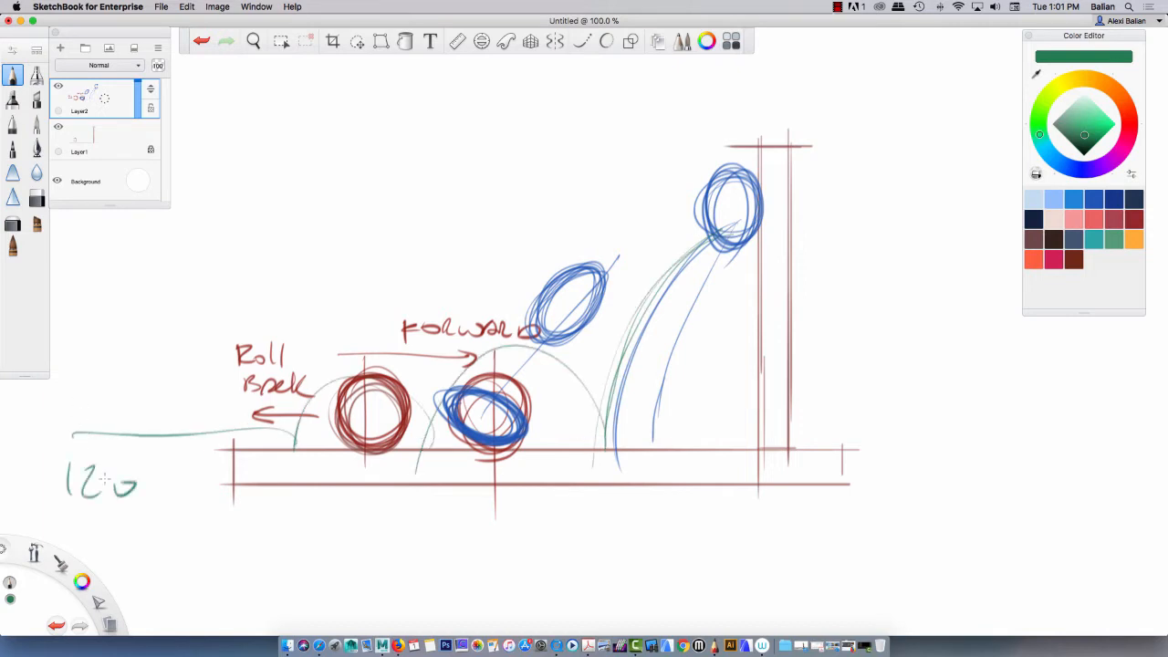
{"action": "mouse_move", "coordinate": [98, 400]}
{"action": "left_mouse_down"}
{"action": "mouse_move", "coordinate": [91, 422]}
{"action": "mouse_move", "coordinate": [80, 401]}
{"action": "mouse_move", "coordinate": [128, 383]}
{"action": "mouse_move", "coordinate": [117, 425]}
{"action": "mouse_move", "coordinate": [128, 374]}
{"action": "mouse_move", "coordinate": [114, 425]}
{"action": "mouse_move", "coordinate": [137, 379]}
{"action": "mouse_move", "coordinate": [78, 393]}
{"action": "mouse_move", "coordinate": [118, 429]}
{"action": "mouse_move", "coordinate": [100, 365]}
{"action": "mouse_move", "coordinate": [133, 402]}
{"action": "left_mouse_up"}
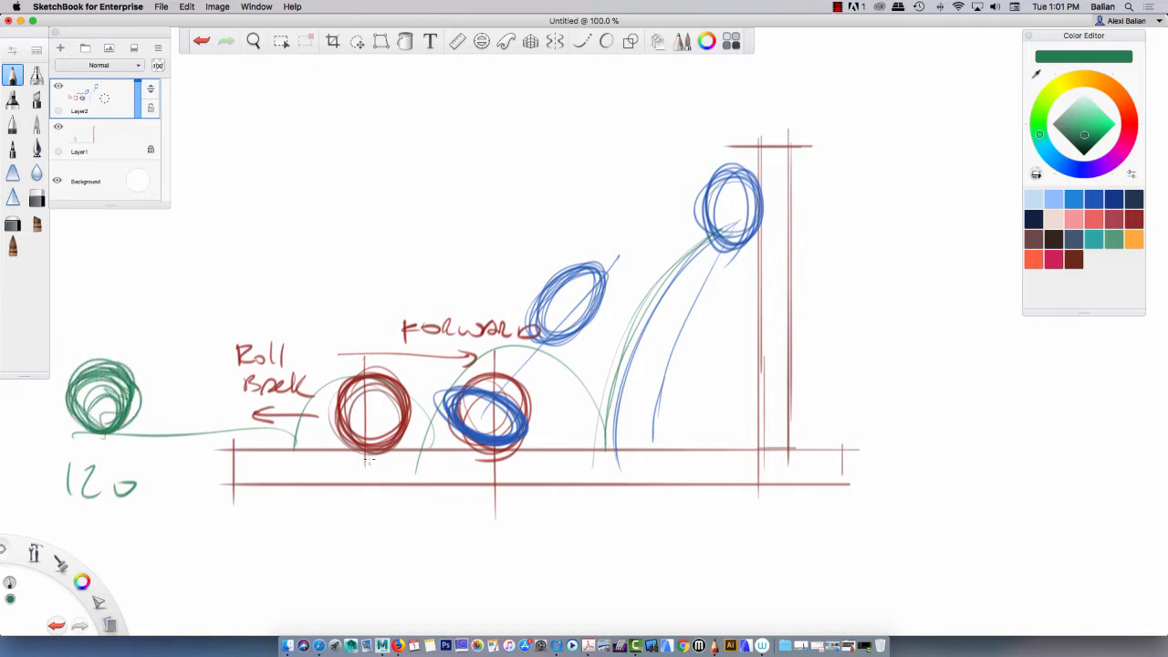
{"action": "mouse_move", "coordinate": [372, 502]}
{"action": "left_mouse_down"}
{"action": "mouse_move", "coordinate": [370, 542]}
{"action": "mouse_move", "coordinate": [341, 573]}
{"action": "mouse_move", "coordinate": [418, 575]}
{"action": "left_mouse_up"}
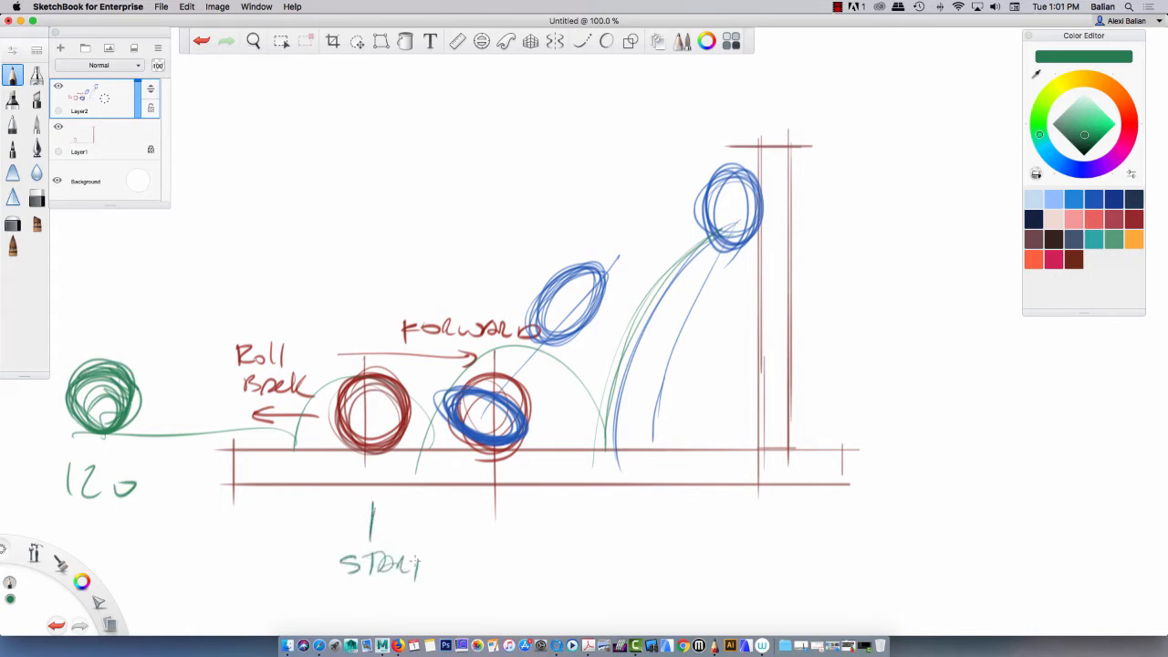
{"action": "left_click_drag", "start_coordinate": [77, 527], "coordinate": [157, 537]}
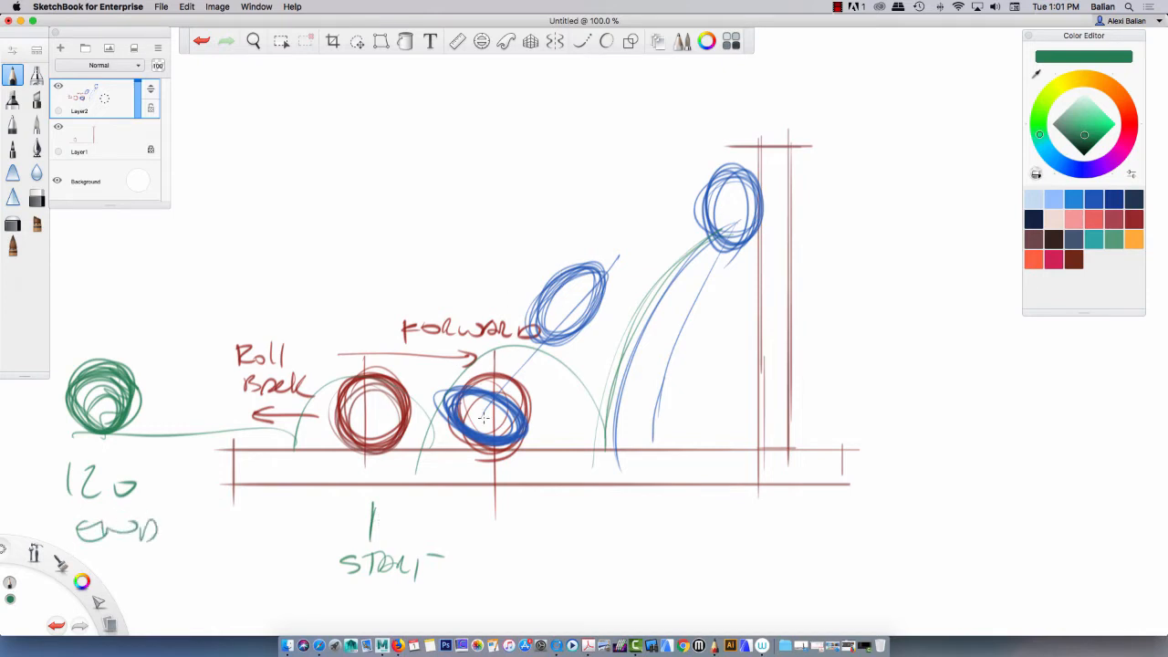
Retrace the green bounce arcs from the wall side to the final ball and go over that ball again.
{"action": "mouse_move", "coordinate": [607, 437]}
{"action": "left_mouse_down"}
{"action": "mouse_move", "coordinate": [431, 445]}
{"action": "mouse_move", "coordinate": [315, 387]}
{"action": "mouse_move", "coordinate": [207, 443]}
{"action": "mouse_move", "coordinate": [162, 435]}
{"action": "left_mouse_up"}
{"action": "left_click_drag", "start_coordinate": [246, 450], "coordinate": [124, 444]}
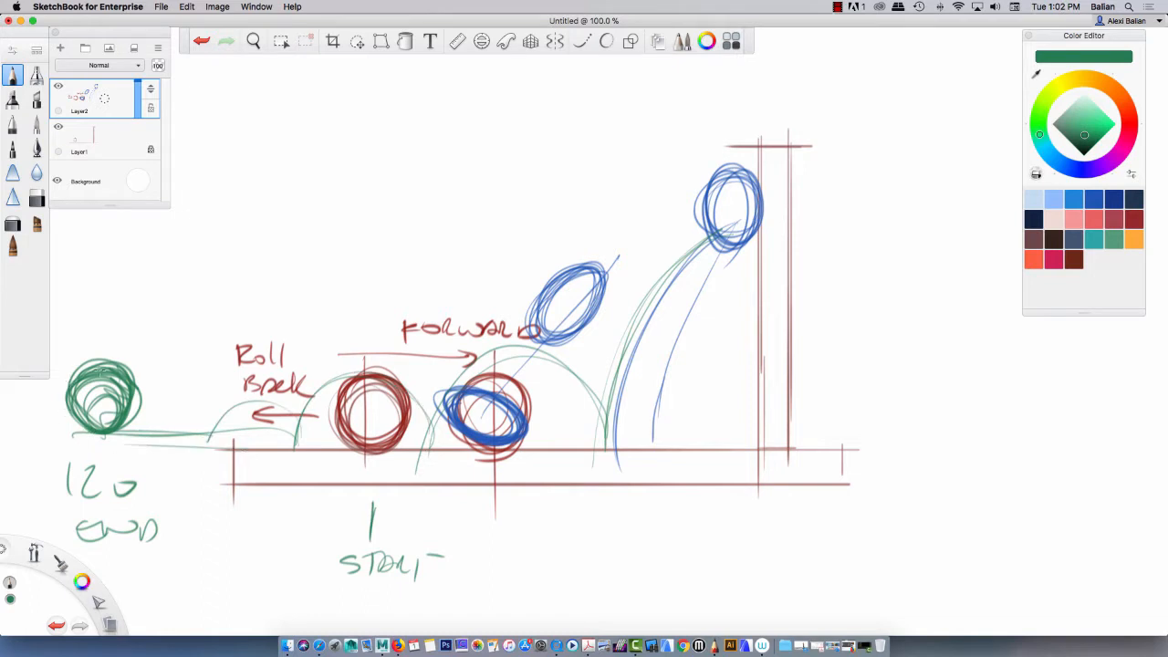
{"action": "mouse_move", "coordinate": [134, 388]}
{"action": "left_mouse_down"}
{"action": "mouse_move", "coordinate": [123, 411]}
{"action": "mouse_move", "coordinate": [87, 402]}
{"action": "left_mouse_up"}
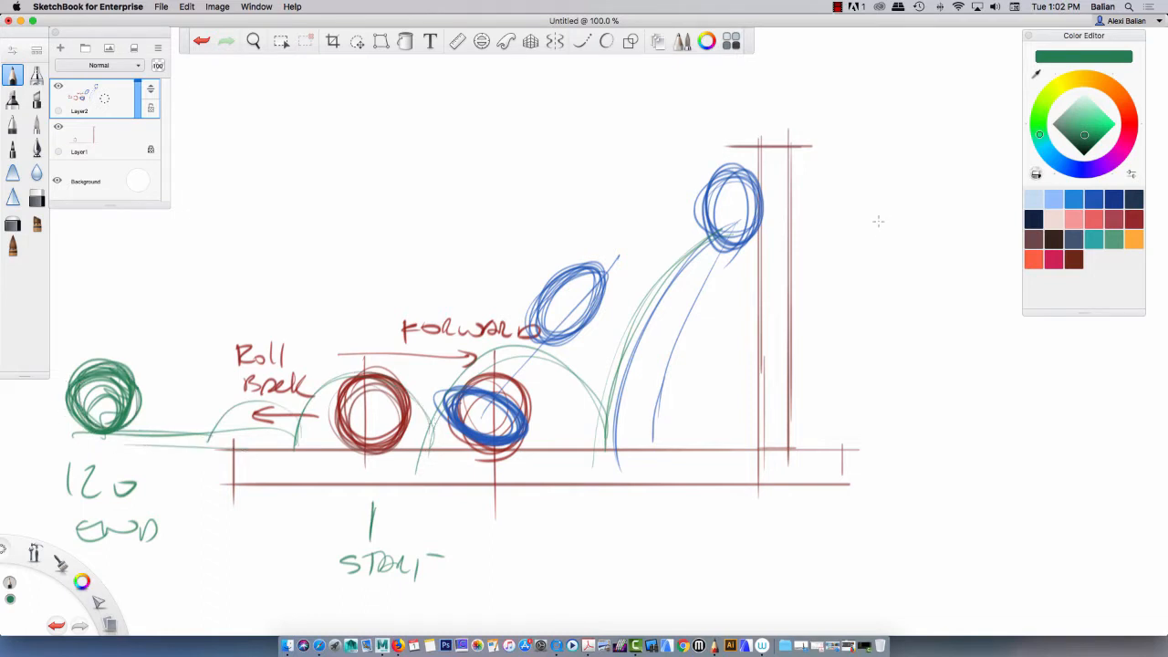
Write the note "5 SEC" in green beyond the wall and underline it with two diagonal strokes.
{"action": "mouse_move", "coordinate": [882, 225]}
{"action": "left_mouse_down"}
{"action": "mouse_move", "coordinate": [874, 245]}
{"action": "mouse_move", "coordinate": [896, 229]}
{"action": "left_mouse_up"}
{"action": "left_click_drag", "start_coordinate": [920, 248], "coordinate": [916, 268]}
{"action": "mouse_move", "coordinate": [945, 262]}
{"action": "left_mouse_down"}
{"action": "mouse_move", "coordinate": [934, 270]}
{"action": "mouse_move", "coordinate": [945, 280]}
{"action": "left_mouse_up"}
{"action": "left_click_drag", "start_coordinate": [956, 280], "coordinate": [959, 292]}
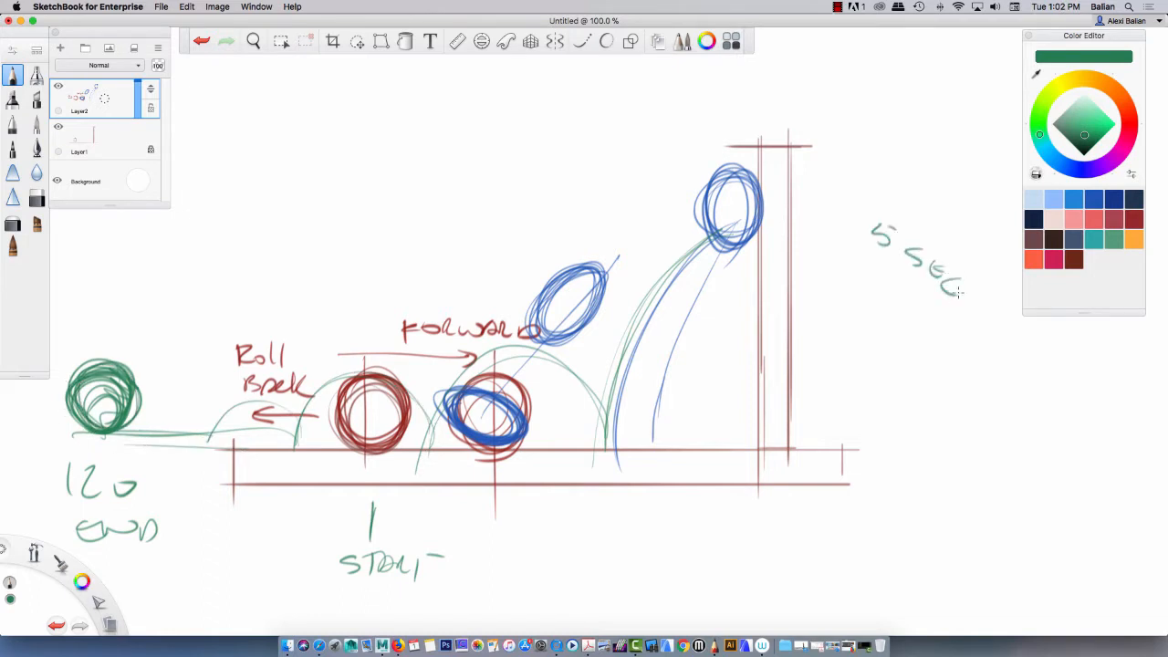
{"action": "mouse_move", "coordinate": [967, 365]}
{"action": "left_mouse_down"}
{"action": "mouse_move", "coordinate": [833, 253]}
{"action": "mouse_move", "coordinate": [969, 370]}
{"action": "left_mouse_up"}
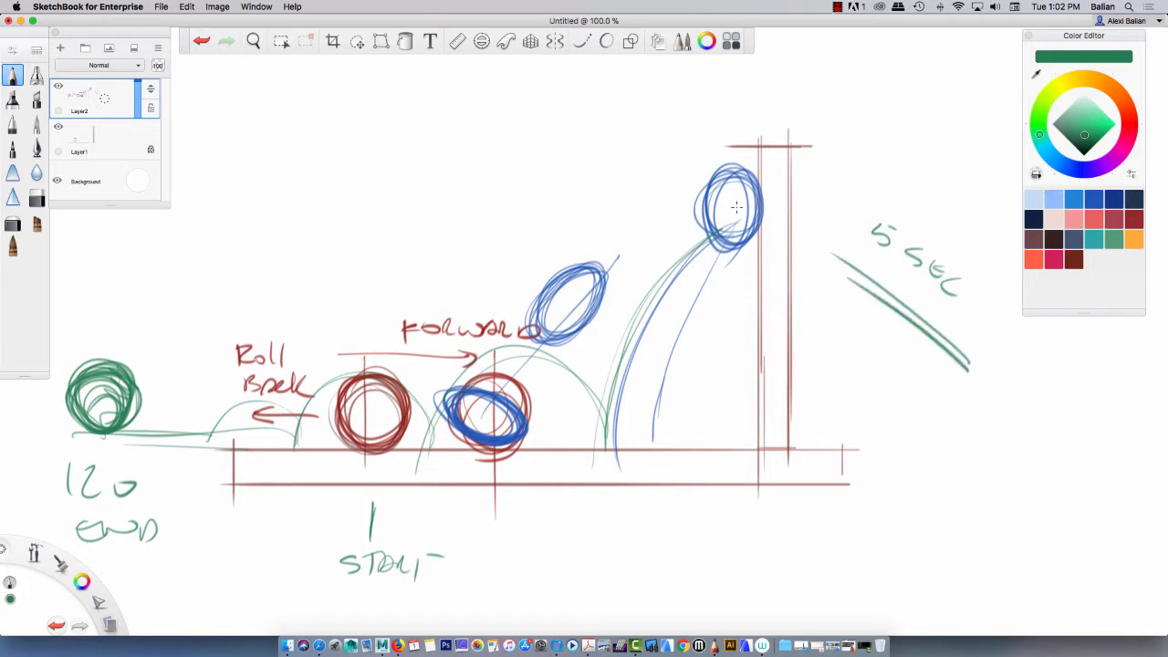
Switch to the Maya scene BB_Pers_Stage_00.mb and select the red ball on the floor.
{"action": "left_click", "coordinate": [20, 20]}
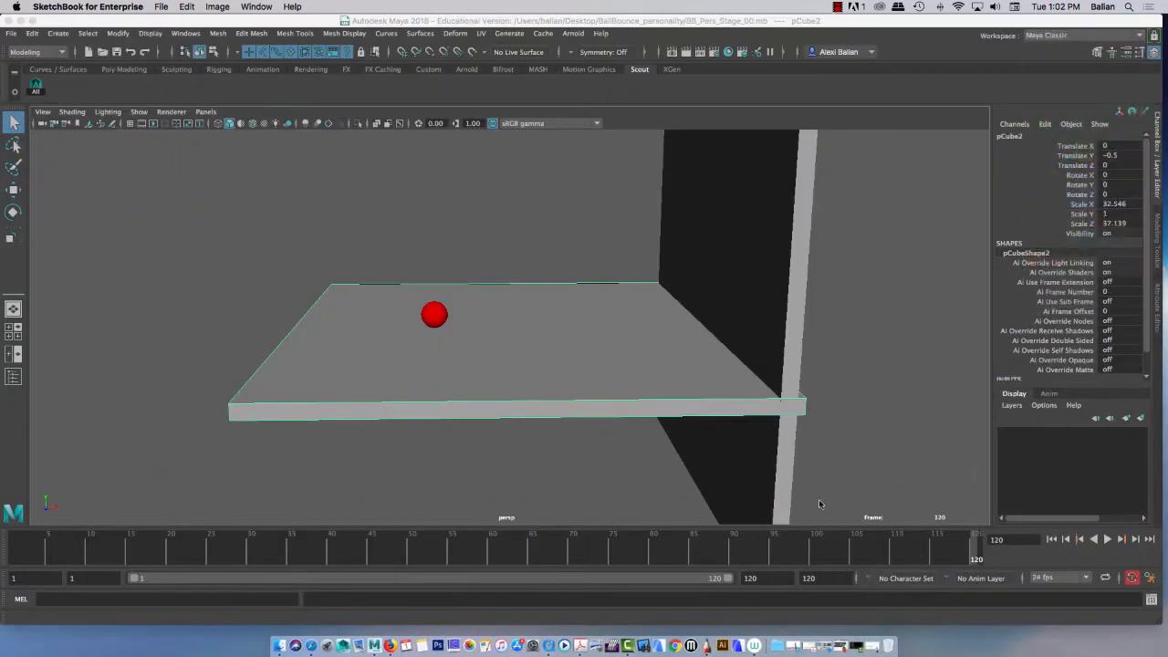
{"action": "left_click", "coordinate": [416, 240]}
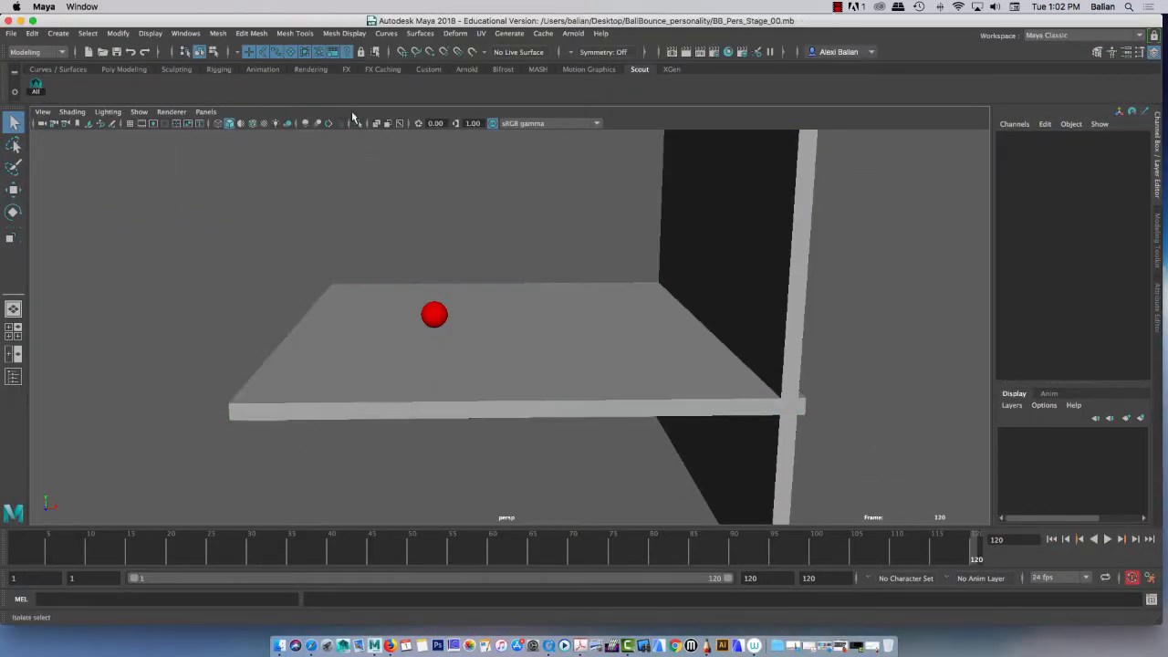
{"action": "left_click", "coordinate": [240, 52]}
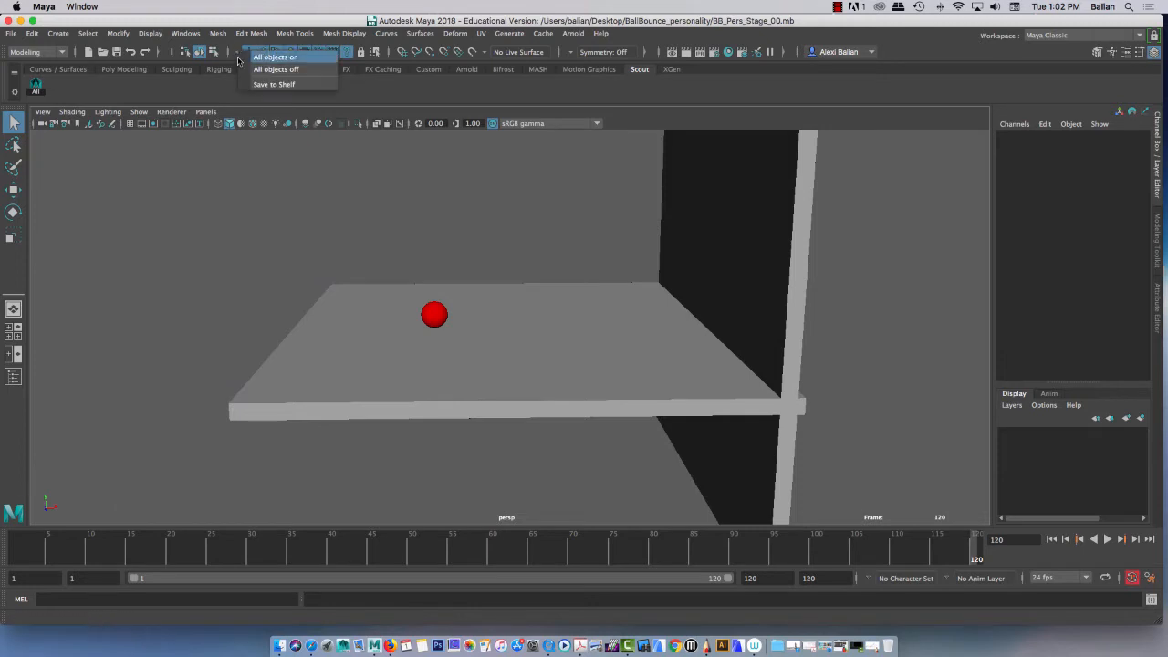
{"action": "left_click", "coordinate": [428, 315]}
Show the scene in the front orthographic view, framing the ball, floor and wall.
{"action": "left_click_drag", "start_coordinate": [337, 284], "coordinate": [350, 287], "text": "alt"}
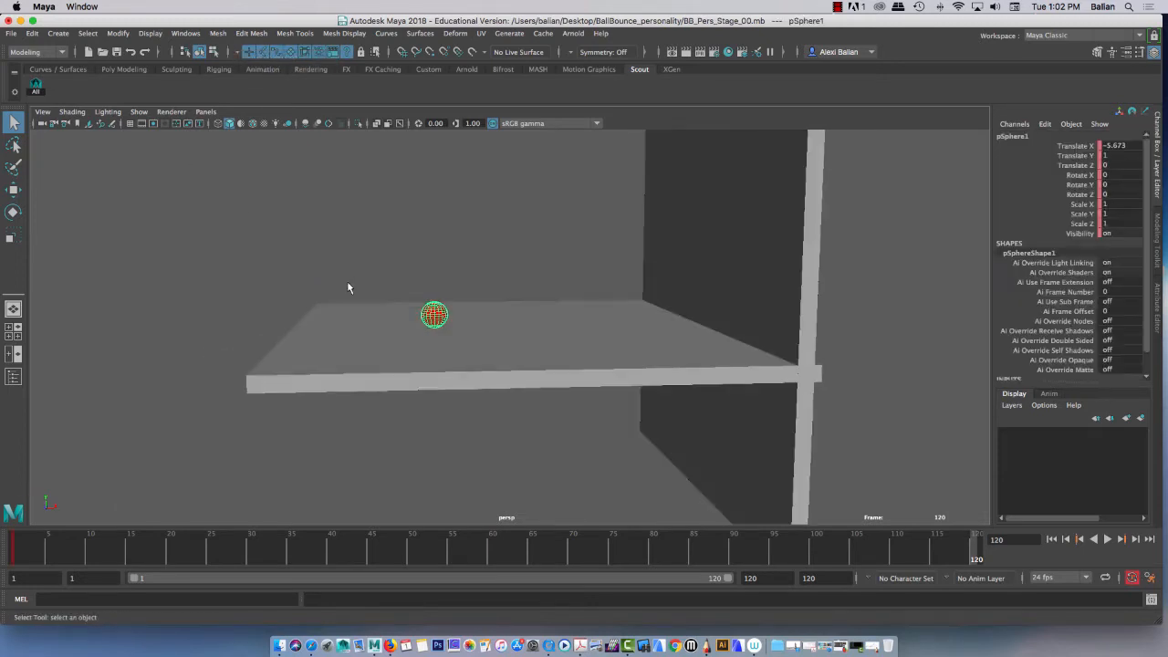
{"action": "left_click", "coordinate": [207, 113]}
{"action": "mouse_move", "coordinate": [274, 148]}
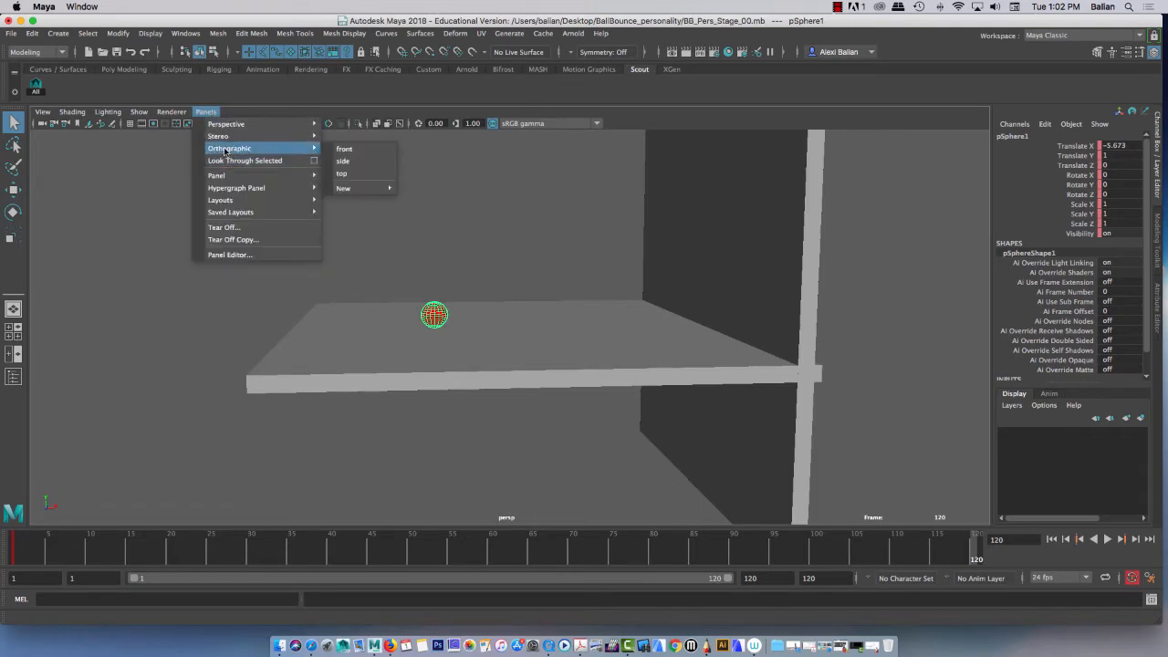
{"action": "left_click", "coordinate": [345, 149]}
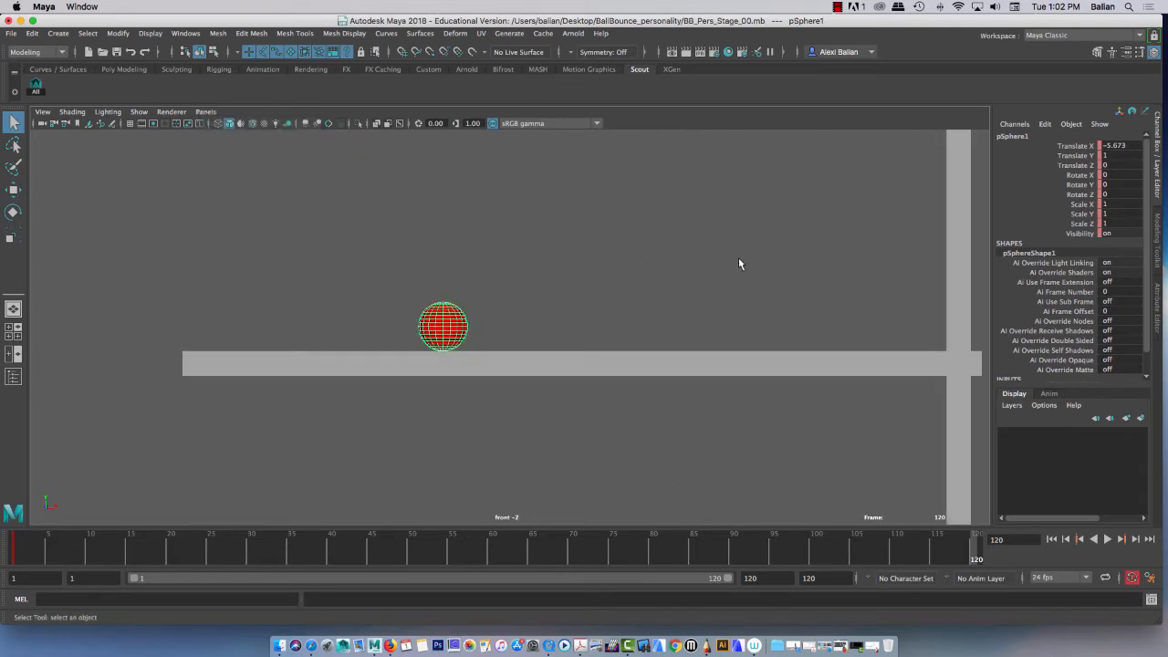
{"action": "middle_click_drag", "start_coordinate": [709, 261], "coordinate": [638, 419], "text": "alt"}
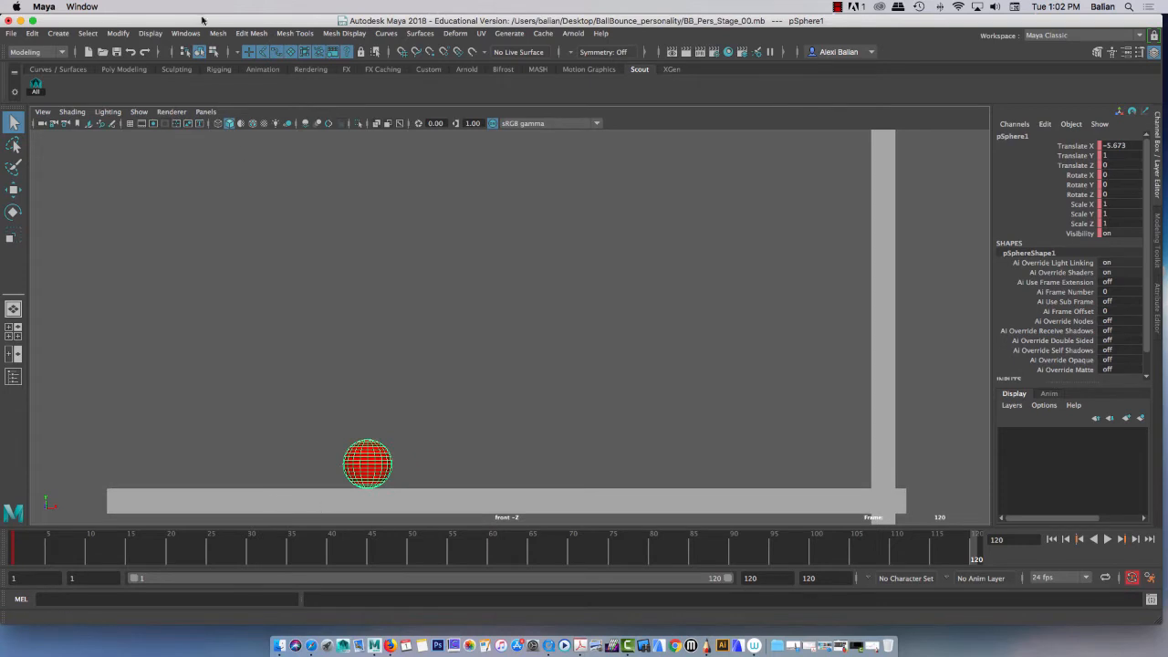
Switch the viewport to the side orthographic view.
{"action": "left_click", "coordinate": [206, 111]}
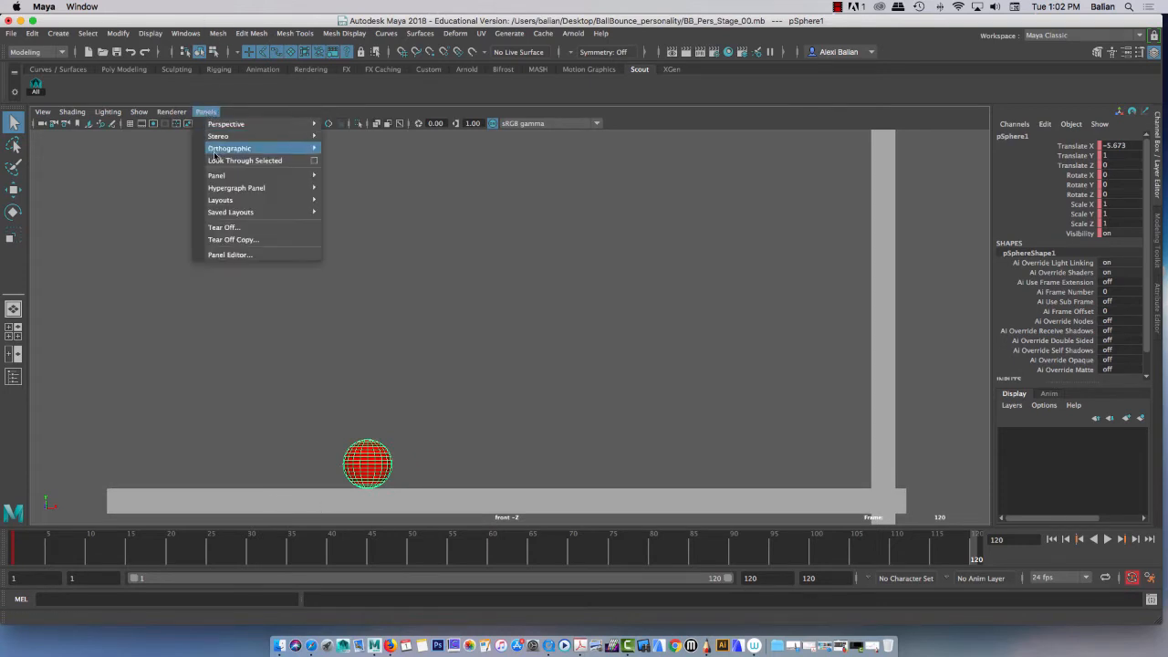
{"action": "mouse_move", "coordinate": [217, 155]}
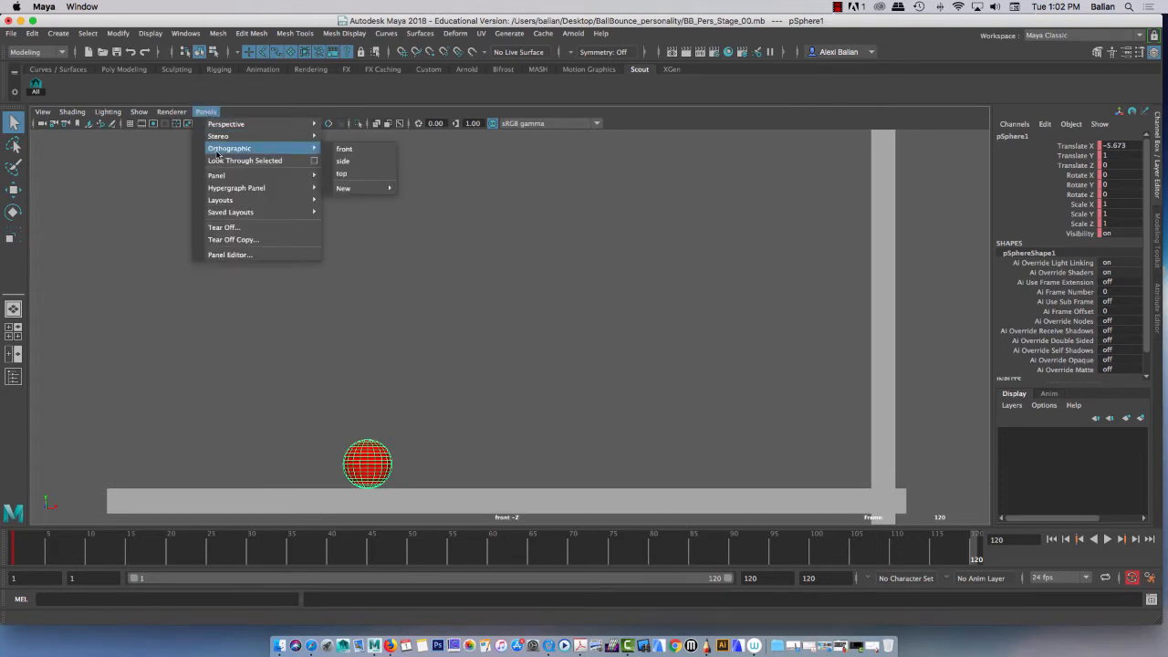
{"action": "left_click", "coordinate": [362, 161]}
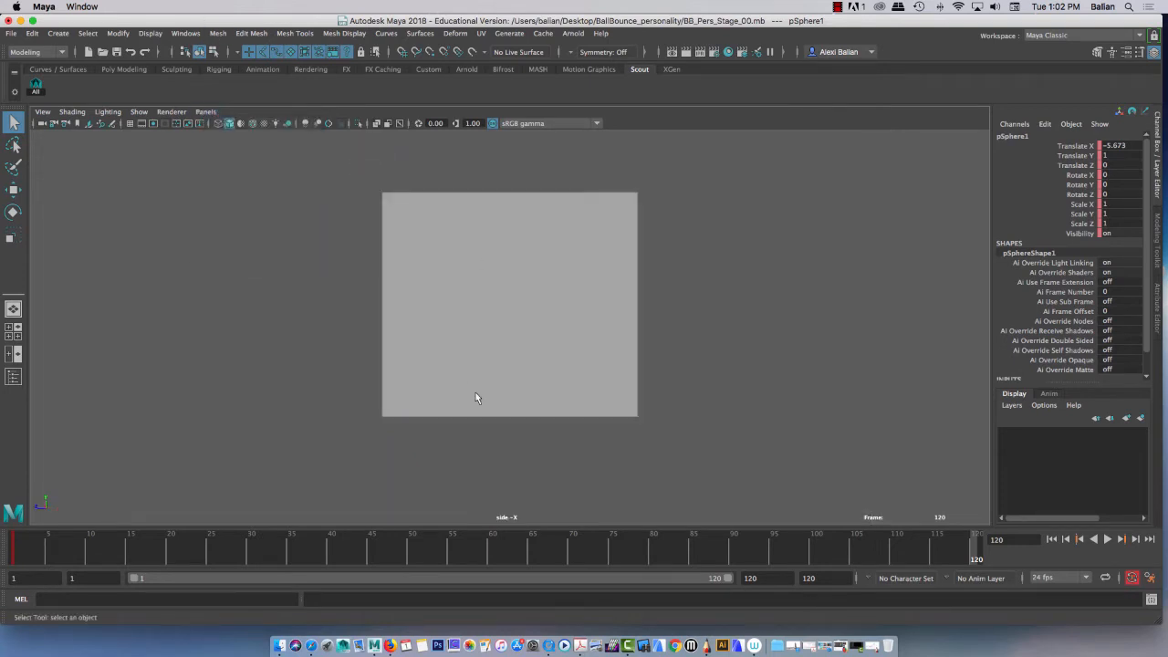
Return the viewport to the front orthographic view showing the ball, floor and wall.
{"action": "left_click", "coordinate": [206, 111]}
{"action": "mouse_move", "coordinate": [216, 150]}
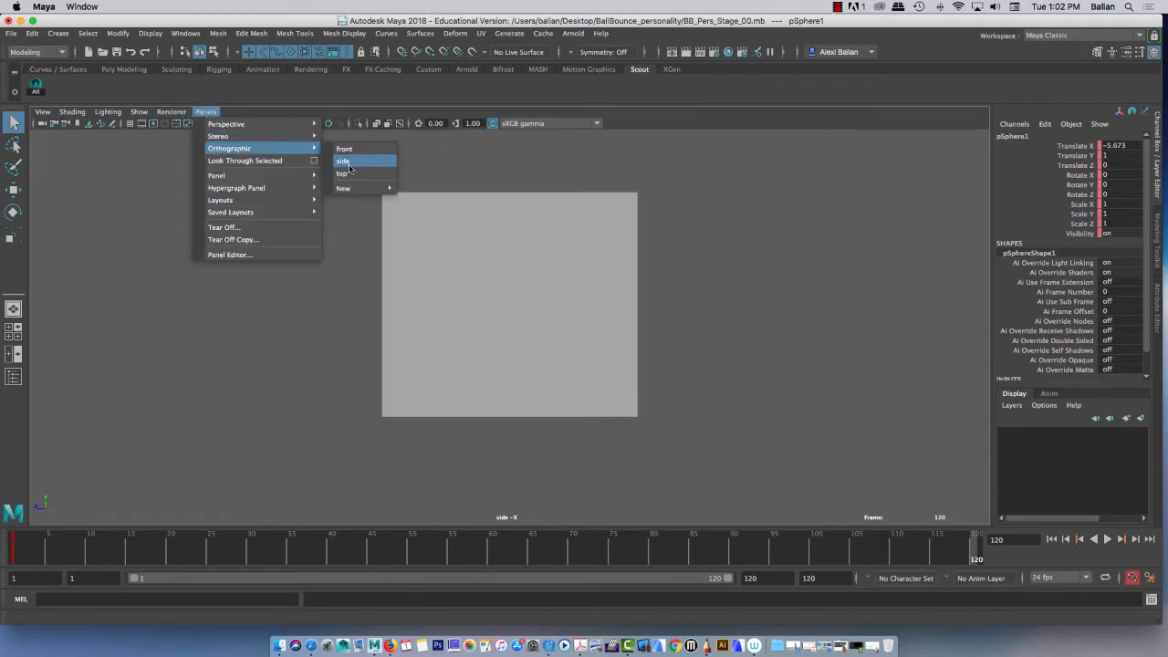
{"action": "left_click", "coordinate": [345, 151]}
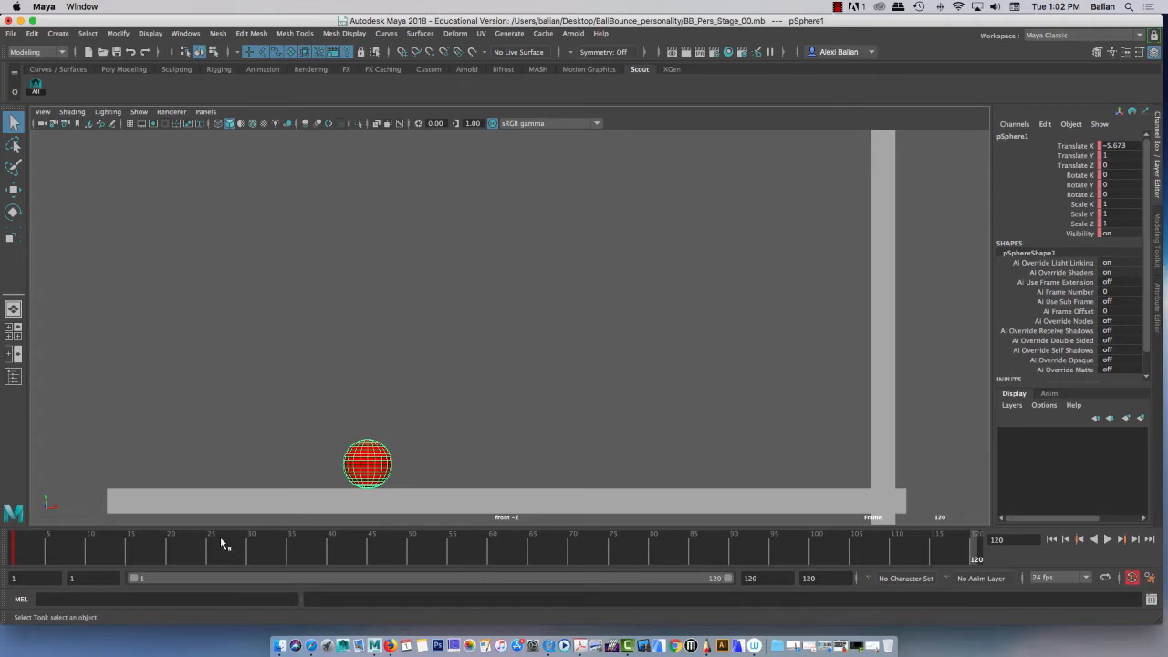
Save the scene under the new name BB_Pers_Stage_01_blocking.mb in the BallBounce_personality folder.
{"action": "key", "text": "super+shift+s"}
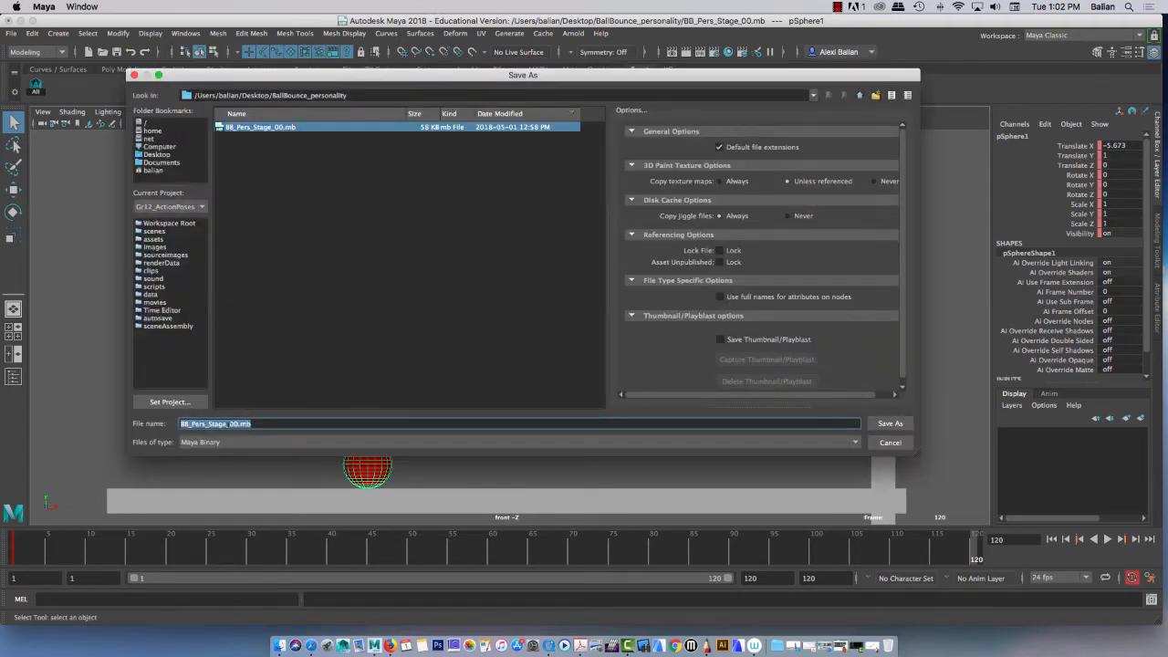
{"action": "left_click", "coordinate": [239, 424]}
{"action": "key", "text": "BackSpace"}
{"action": "type", "text": "1"}
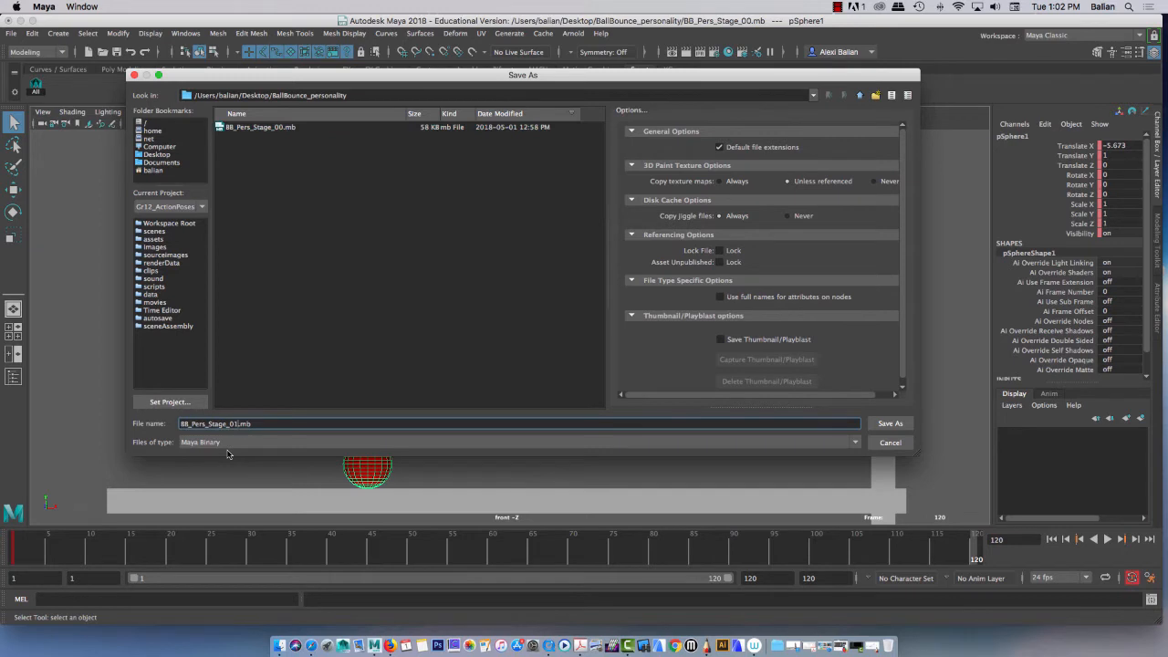
{"action": "type", "text": "_blocking"}
{"action": "key", "text": "Return"}
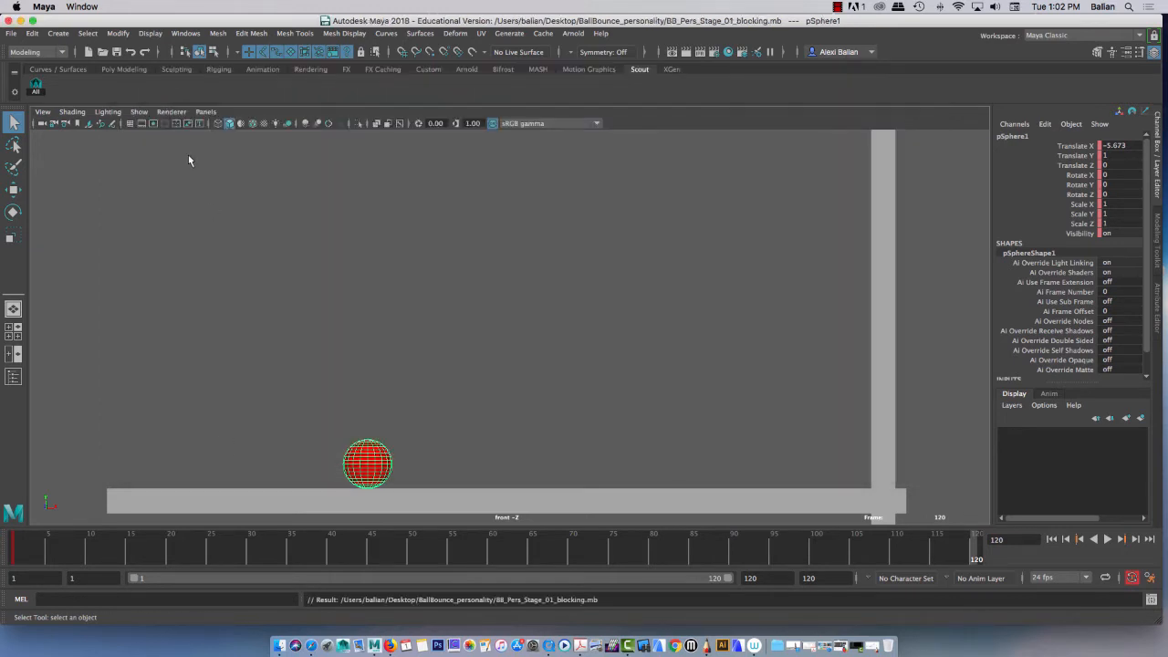
Create a new project named BouncePersonality, located in the BallBounce_personality folder on the Desktop.
{"action": "left_click", "coordinate": [11, 33]}
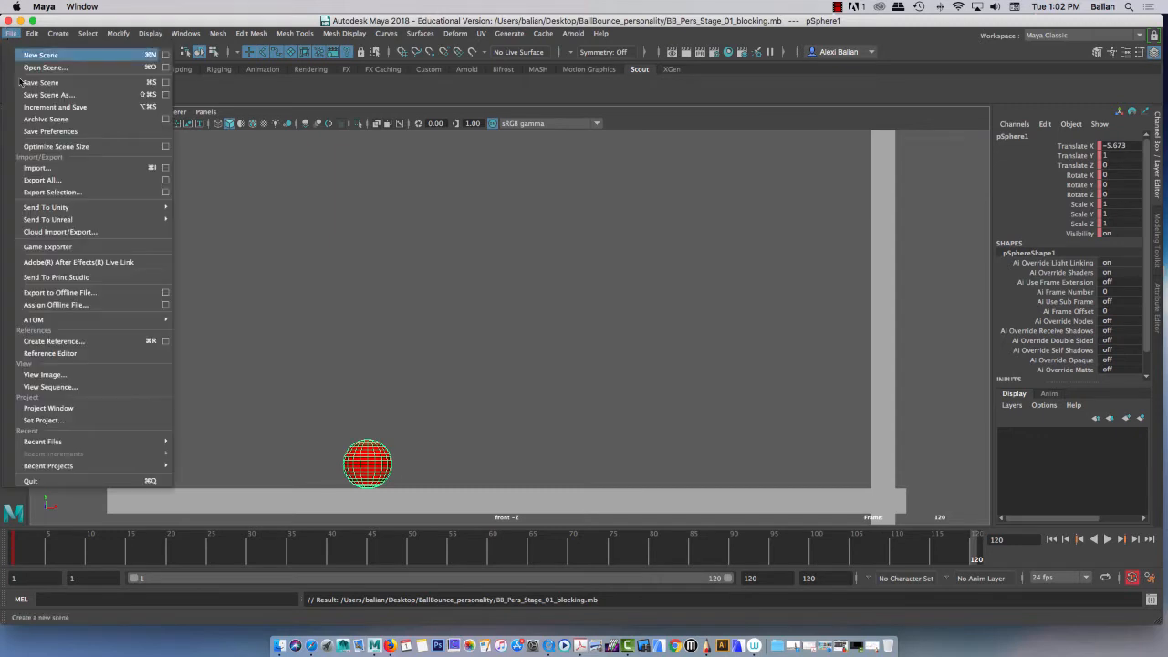
{"action": "left_click", "coordinate": [46, 408]}
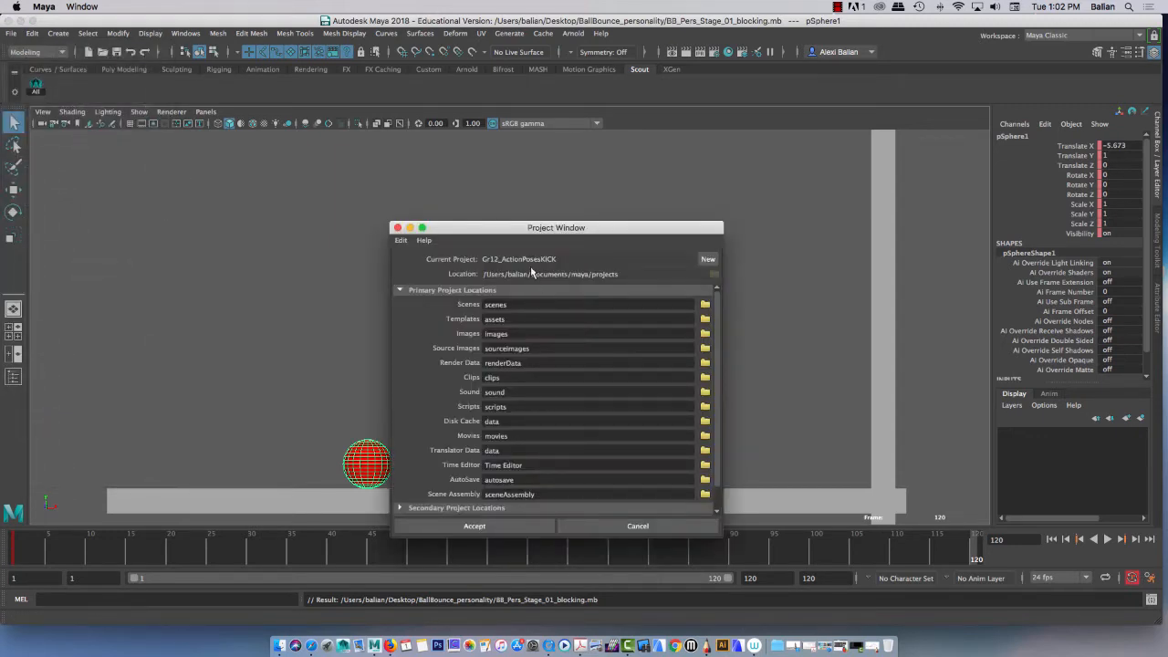
{"action": "left_click", "coordinate": [707, 260]}
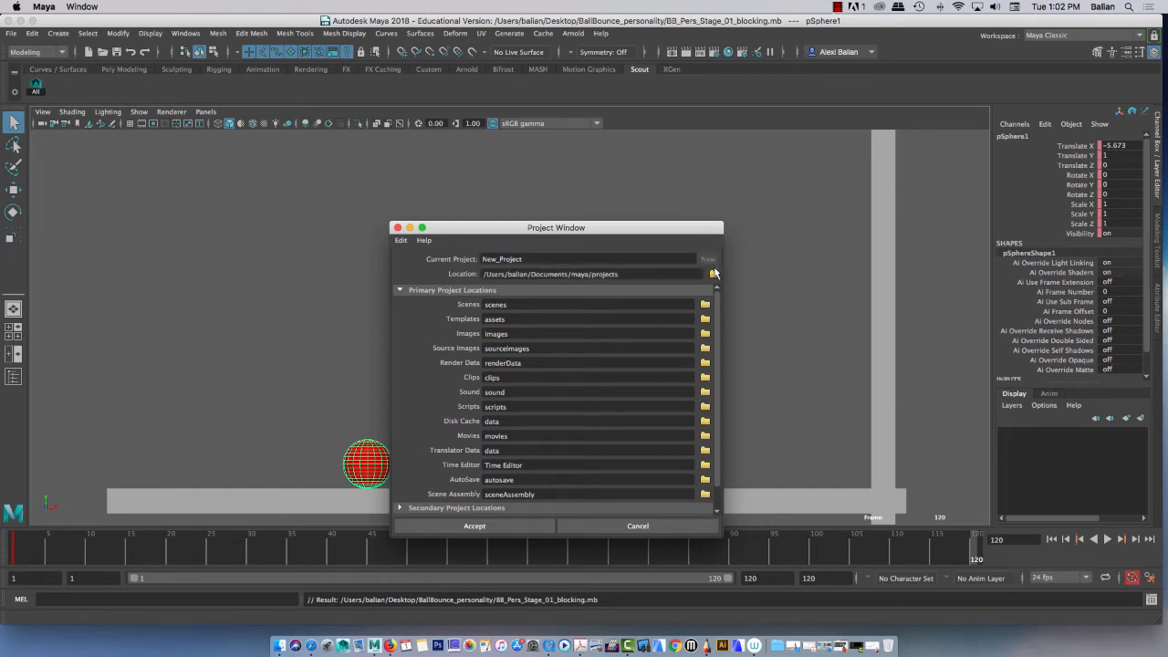
{"action": "left_click", "coordinate": [714, 272]}
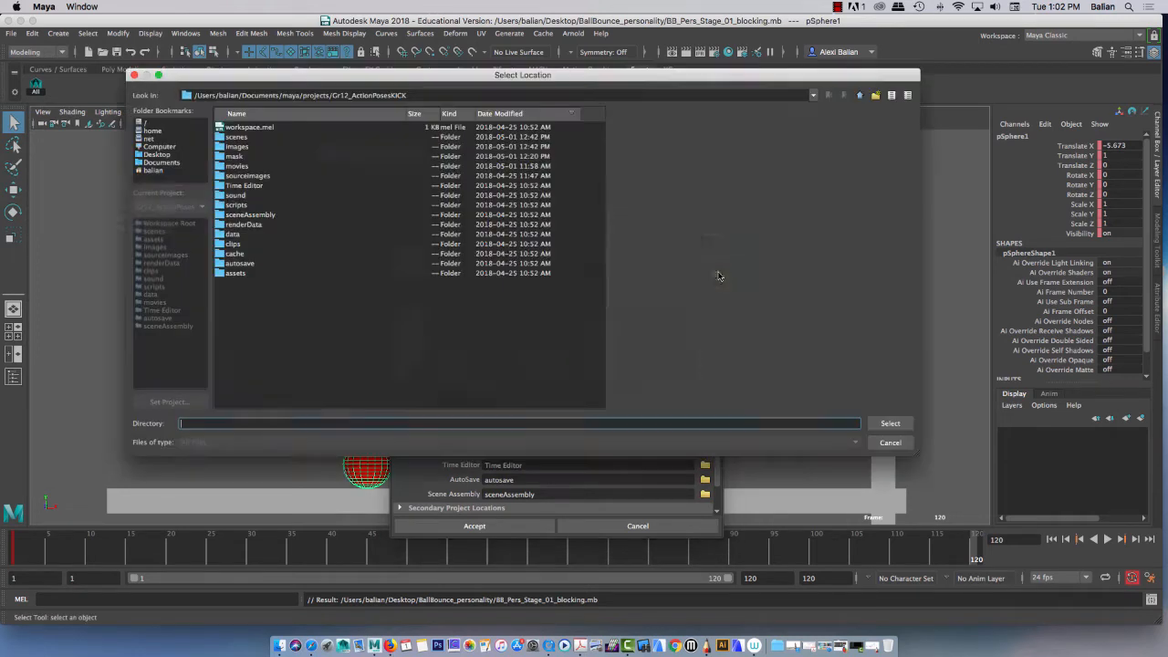
{"action": "left_click", "coordinate": [159, 156]}
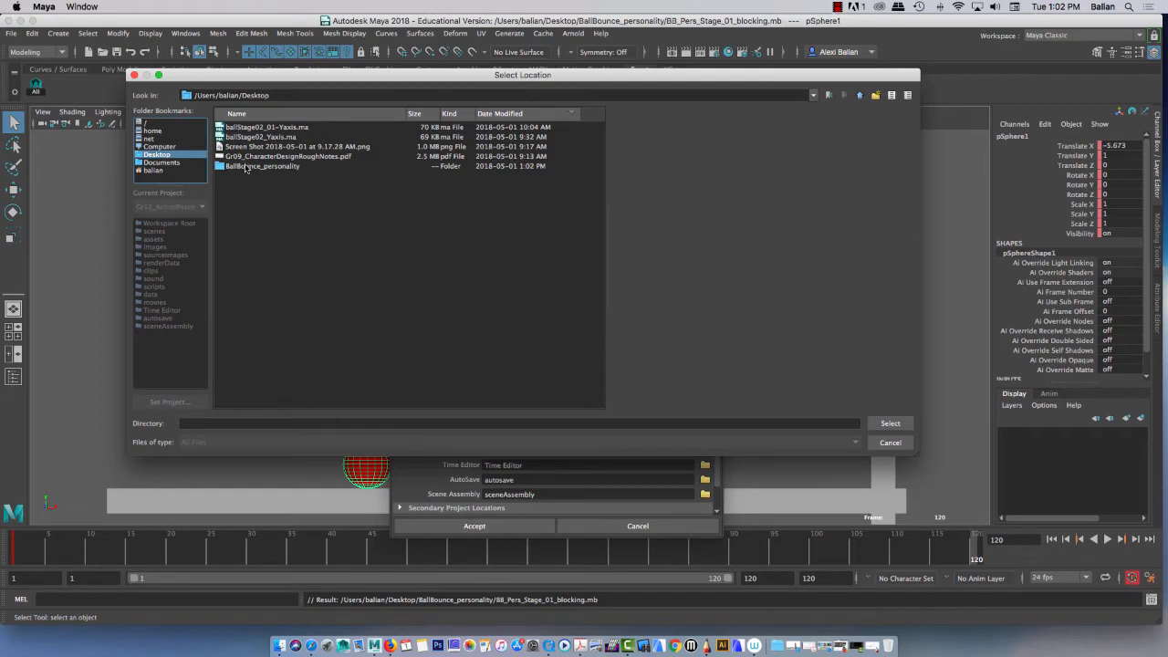
{"action": "left_click", "coordinate": [246, 167]}
{"action": "left_click", "coordinate": [887, 423]}
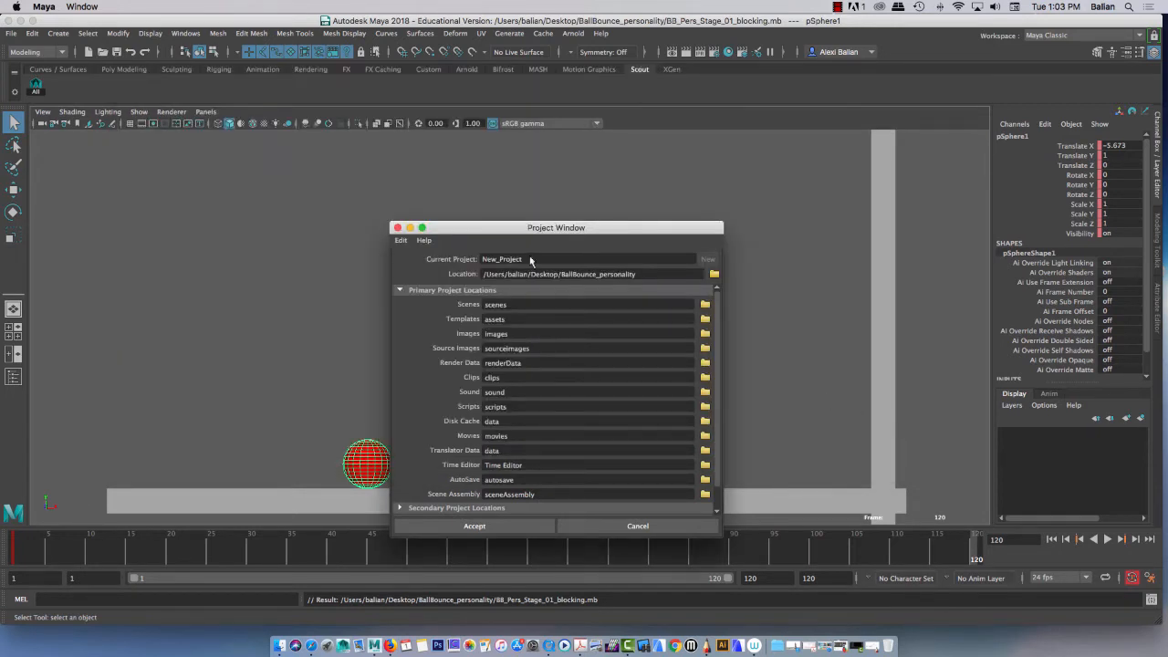
{"action": "left_click_drag", "start_coordinate": [528, 259], "coordinate": [419, 258]}
{"action": "type", "text": "BouncePersonality"}
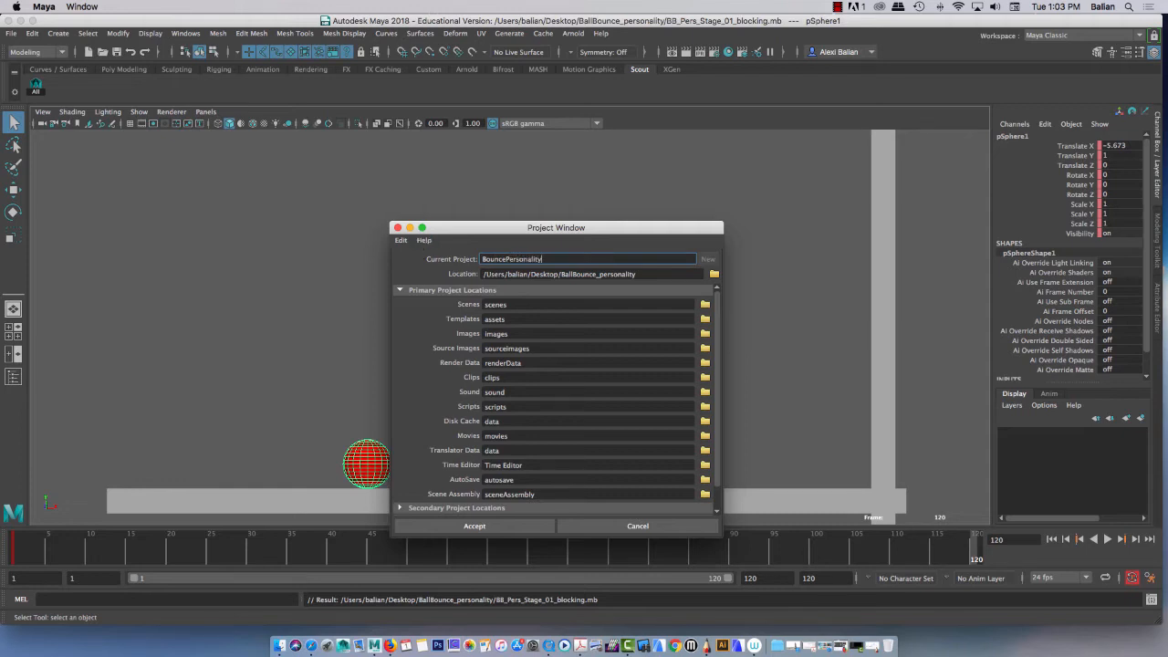
{"action": "left_click", "coordinate": [472, 525]}
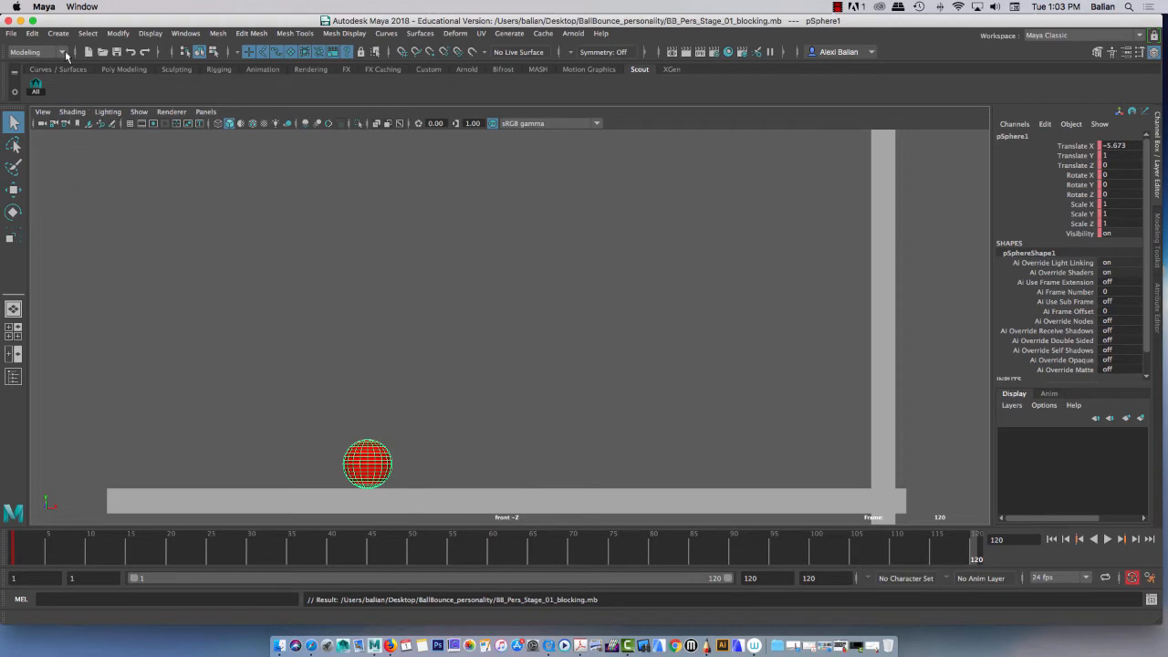
Save the scene as BB_Pers_Stage_01_blocking_start.mb in the new project's scenes folder.
{"action": "left_click", "coordinate": [12, 33]}
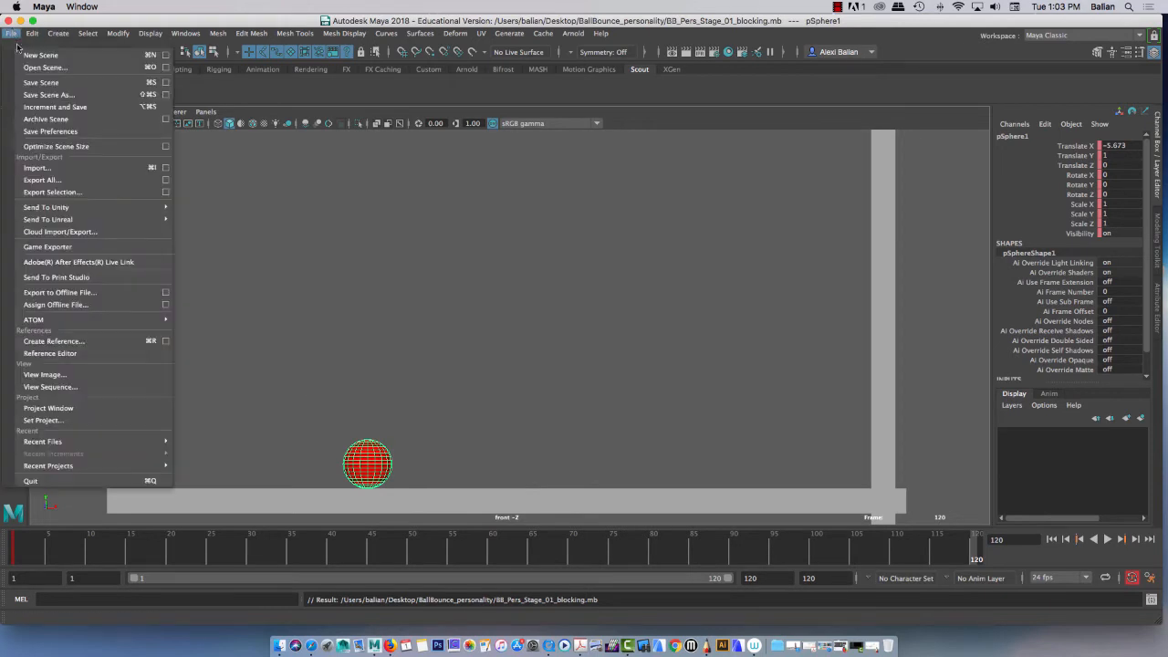
{"action": "left_click", "coordinate": [36, 94]}
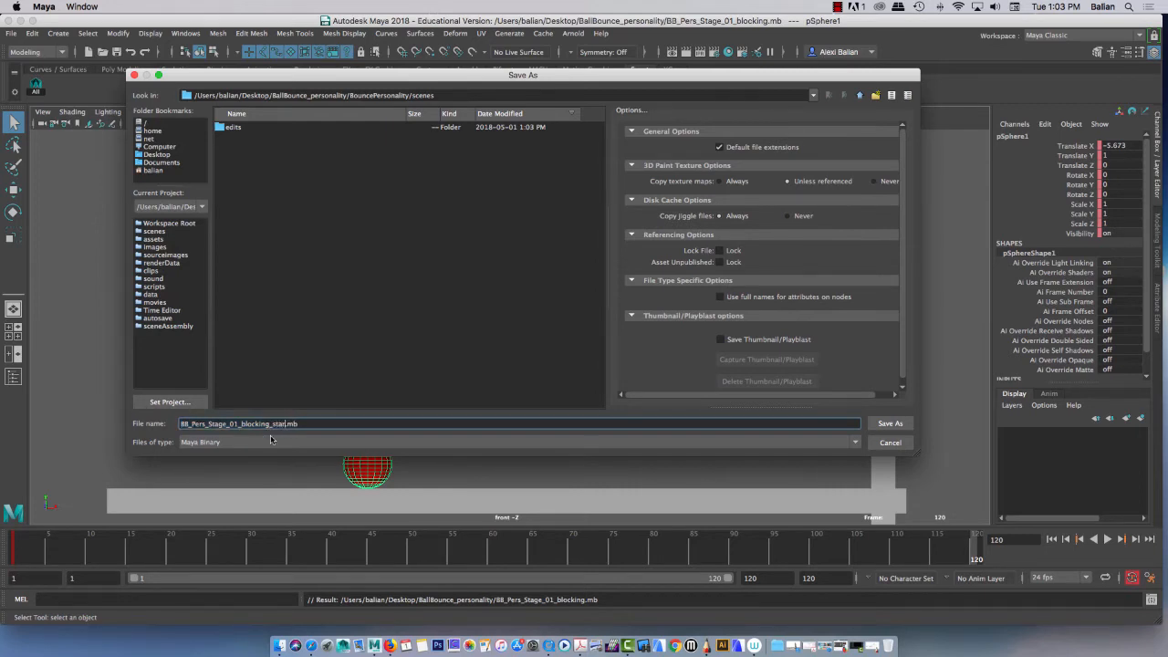
{"action": "key", "text": "Return"}
{"action": "left_click", "coordinate": [297, 425]}
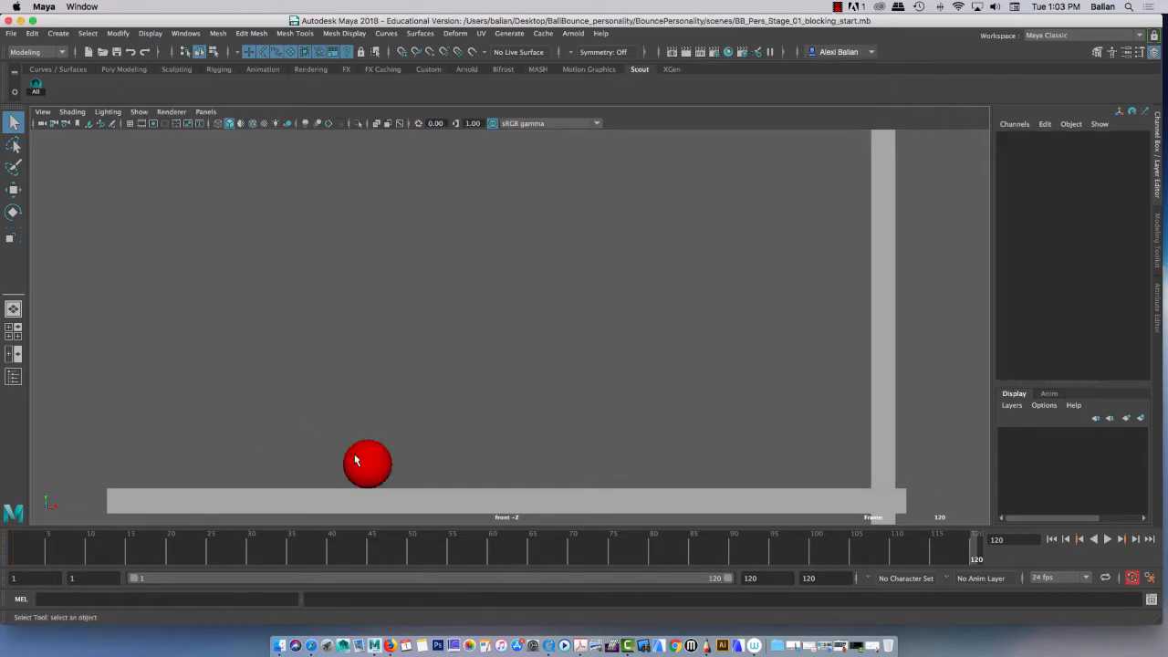
Select the red ball and set a keyframe for it at frame 120.
{"action": "left_click", "coordinate": [369, 464]}
{"action": "key", "text": "s"}
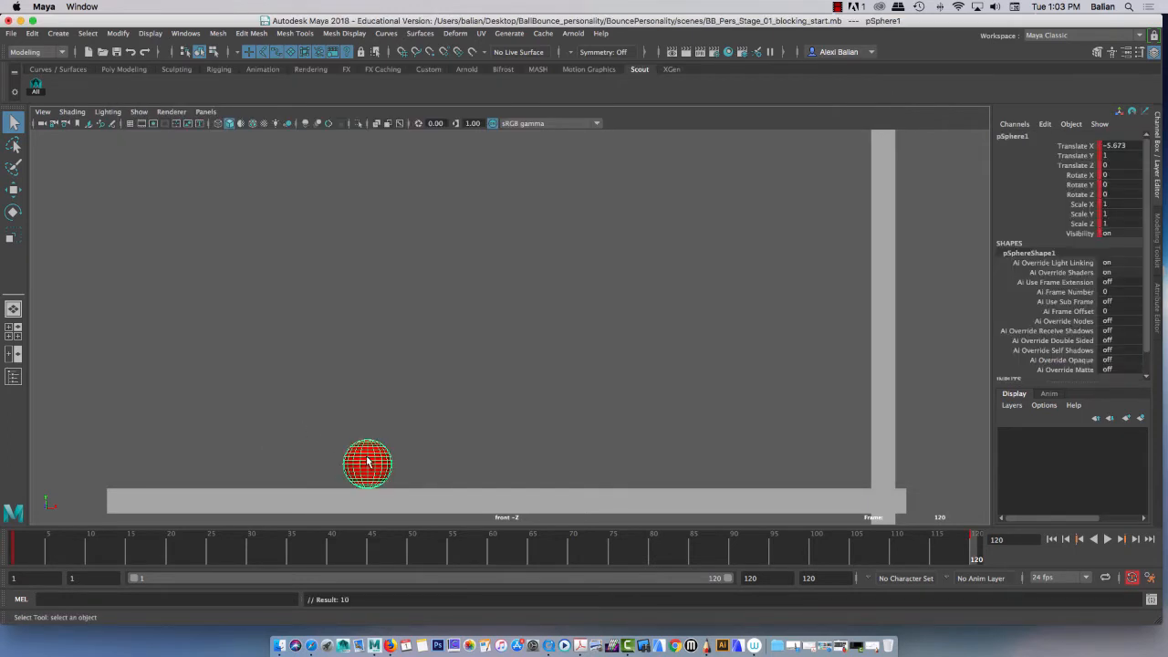
{"action": "left_click", "coordinate": [1131, 578]}
Keep the Time Slider playback speed at 24 fps x 1 and save the animation preferences.
{"action": "left_click", "coordinate": [1150, 578]}
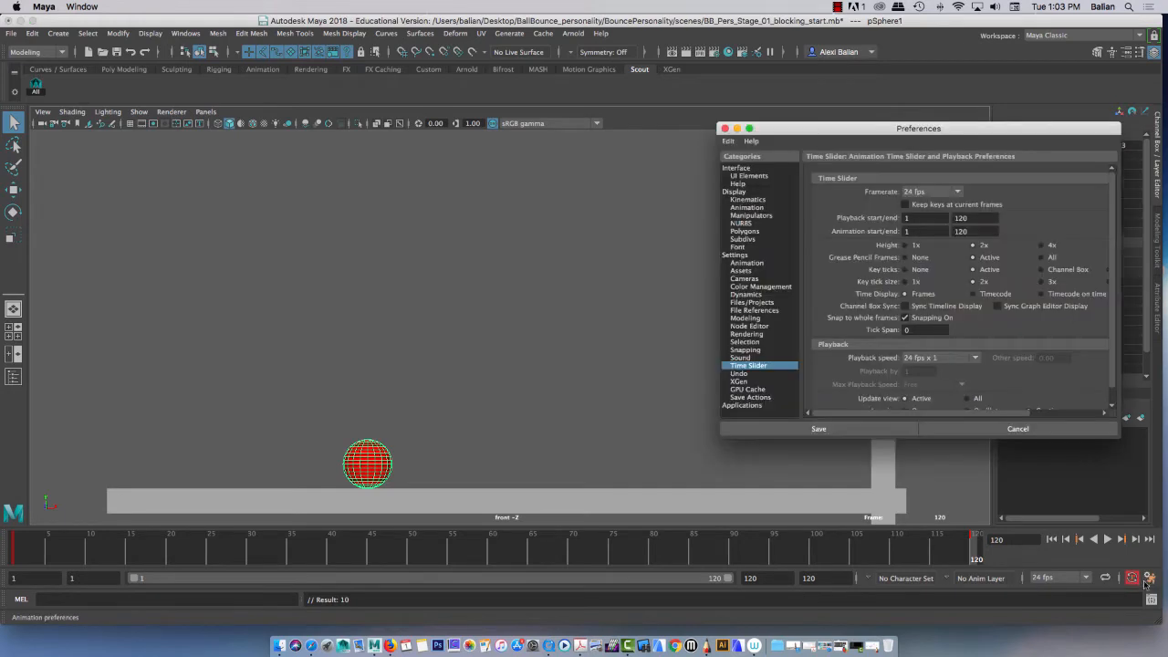
{"action": "left_click_drag", "start_coordinate": [819, 132], "coordinate": [589, 76]}
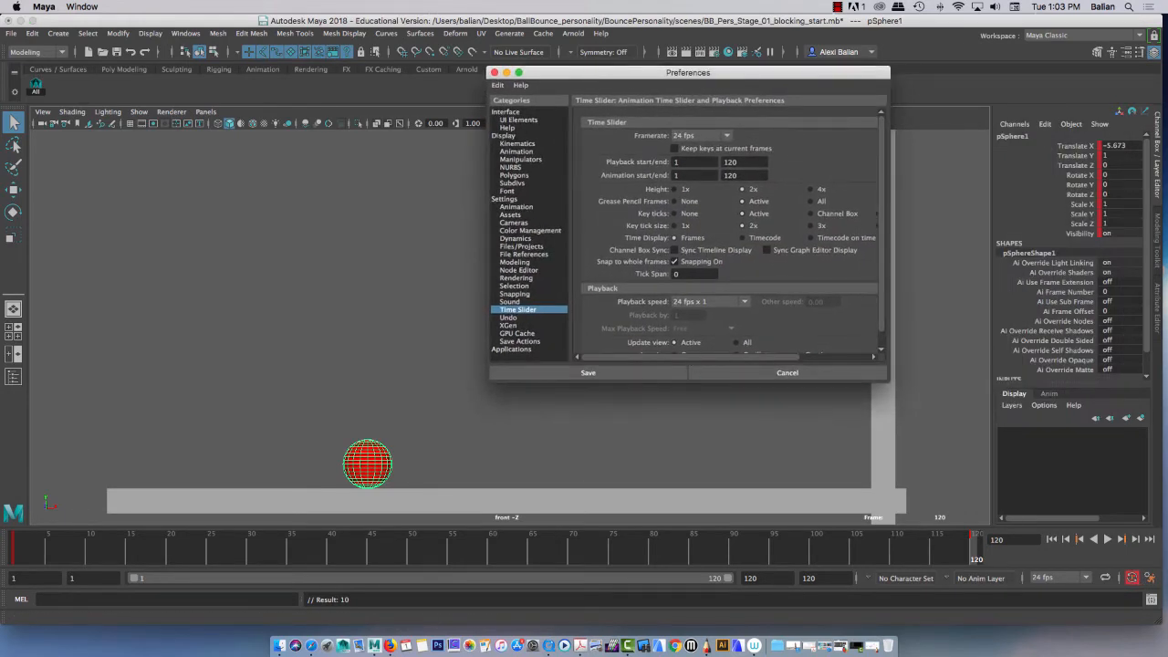
{"action": "left_click", "coordinate": [701, 302]}
{"action": "left_click", "coordinate": [701, 302]}
{"action": "left_click", "coordinate": [609, 373]}
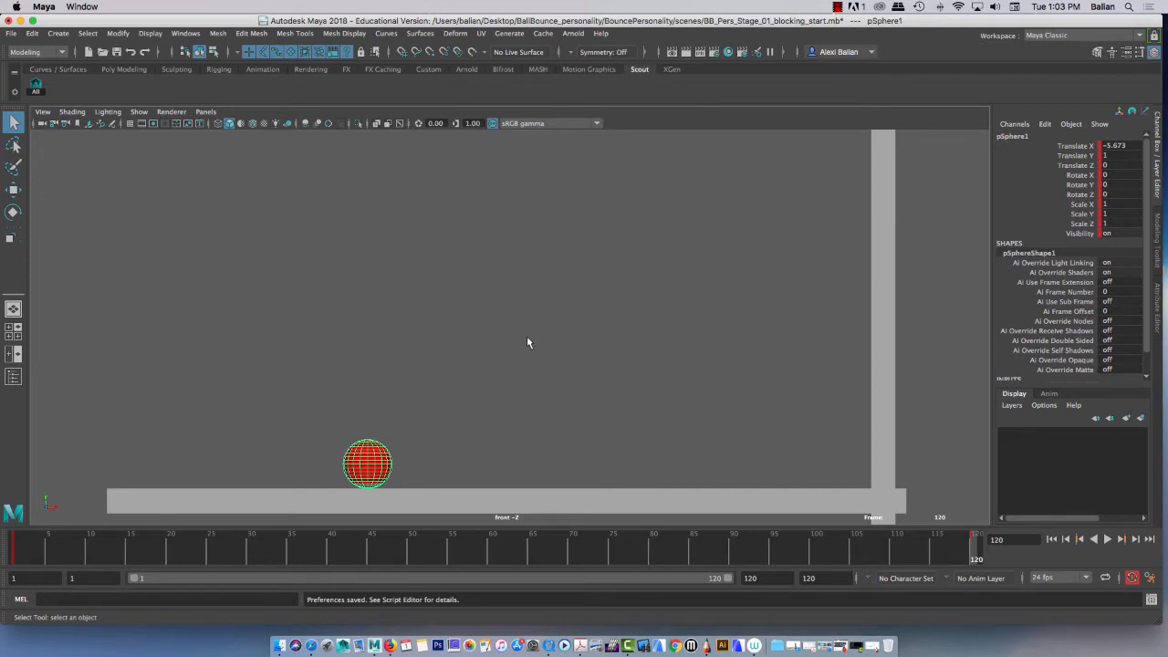
Preview the playback, go to frame 10 and key the ball in its starting position.
{"action": "key", "text": "alt+v"}
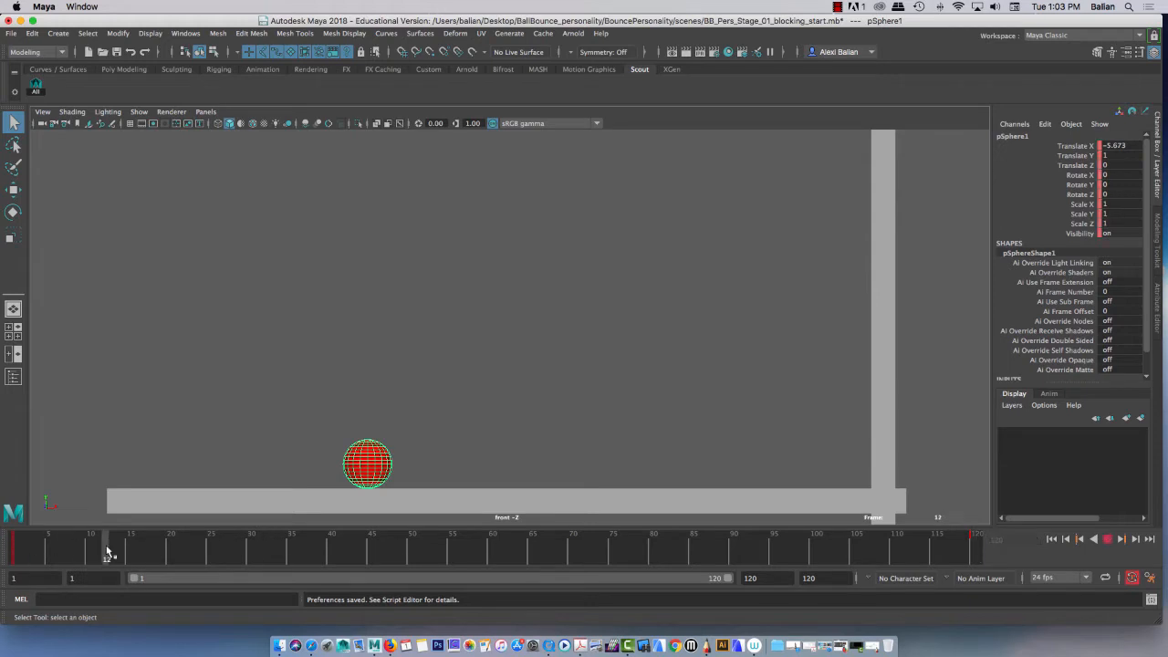
{"action": "key", "text": "s"}
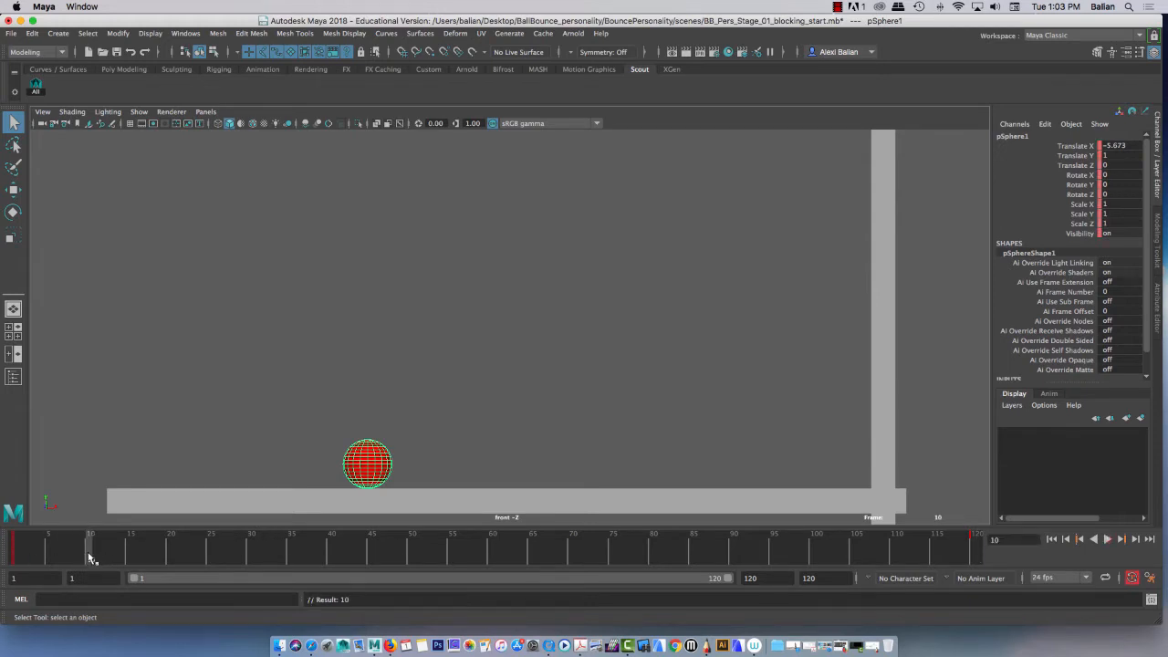
{"action": "left_click_drag", "start_coordinate": [18, 547], "coordinate": [89, 557]}
Try moving the ball away from the wall to X about -11.8 at frame 10, and undo the move.
{"action": "left_click", "coordinate": [380, 436]}
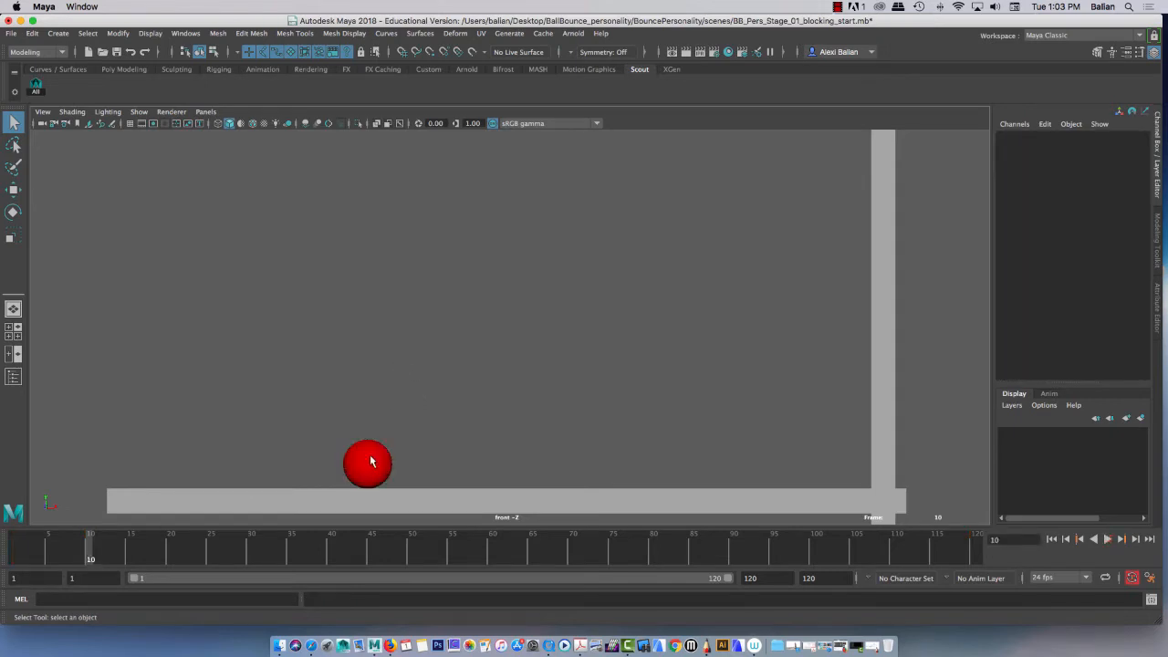
{"action": "left_click", "coordinate": [371, 462]}
{"action": "key", "text": "w"}
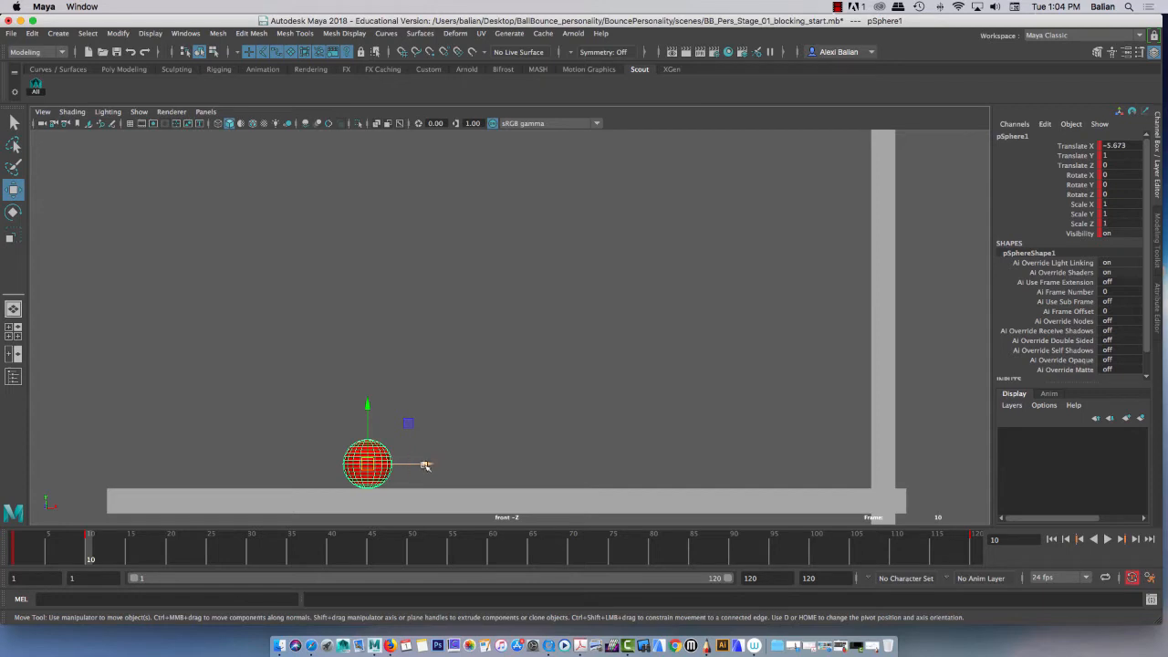
{"action": "left_click_drag", "start_coordinate": [420, 465], "coordinate": [275, 466]}
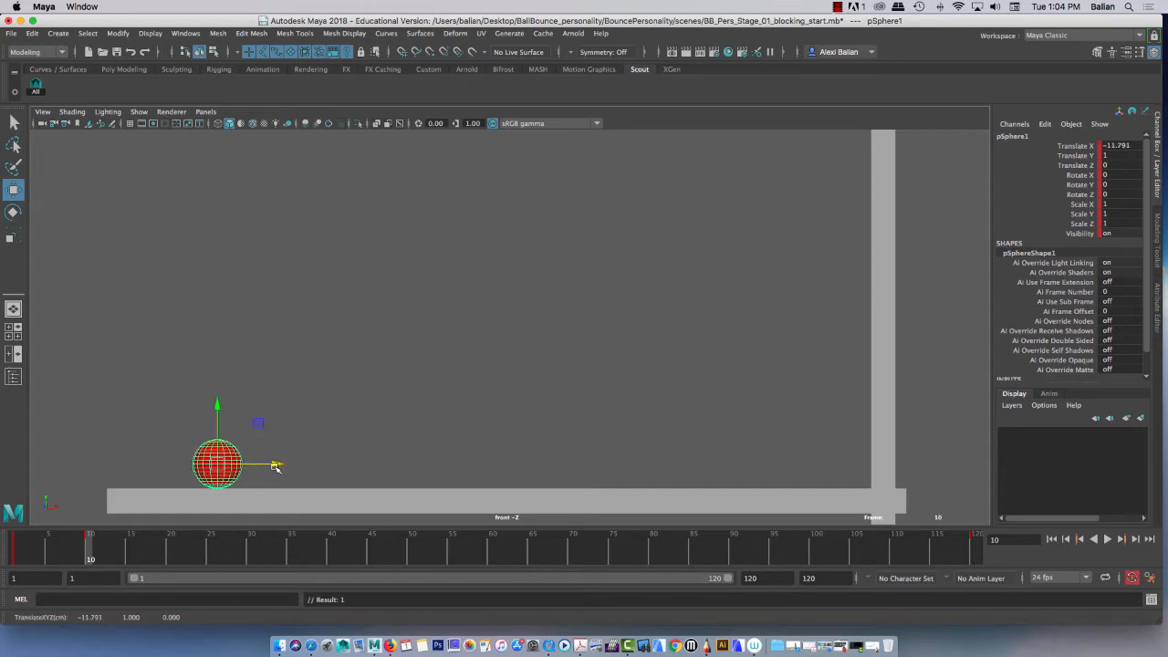
{"action": "key", "text": "ctrl+z"}
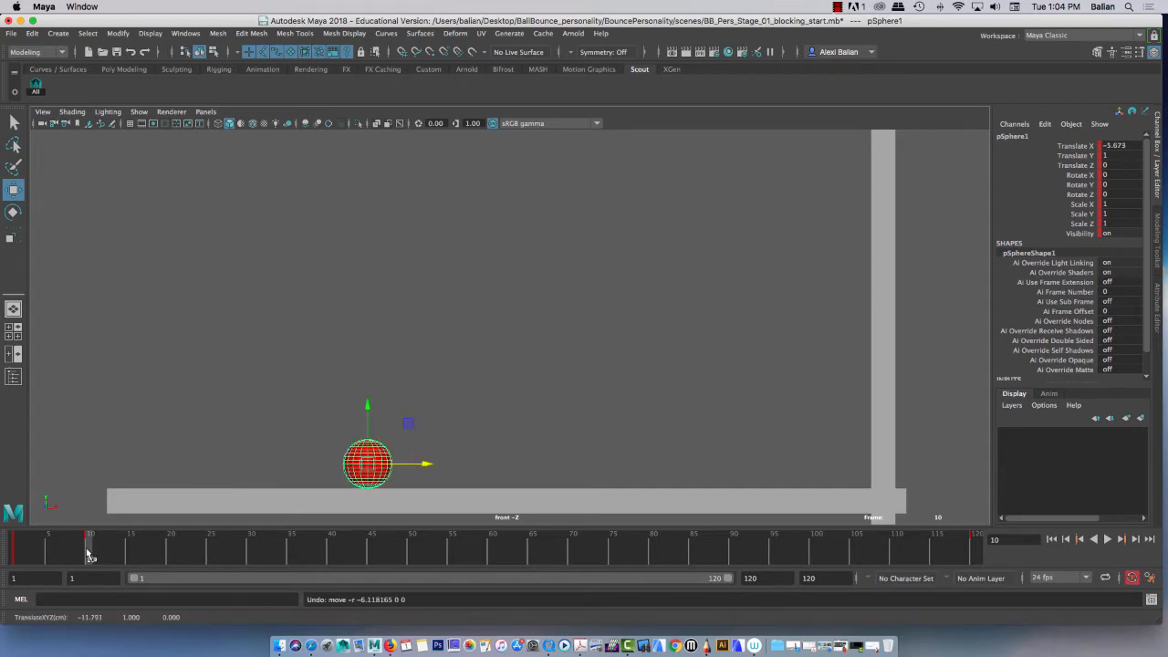
Key the ball along the floor at X about -11.35 on frame 20, -5.31 on frame 31 and -0.6 on frame 35.
{"action": "left_click", "coordinate": [170, 550]}
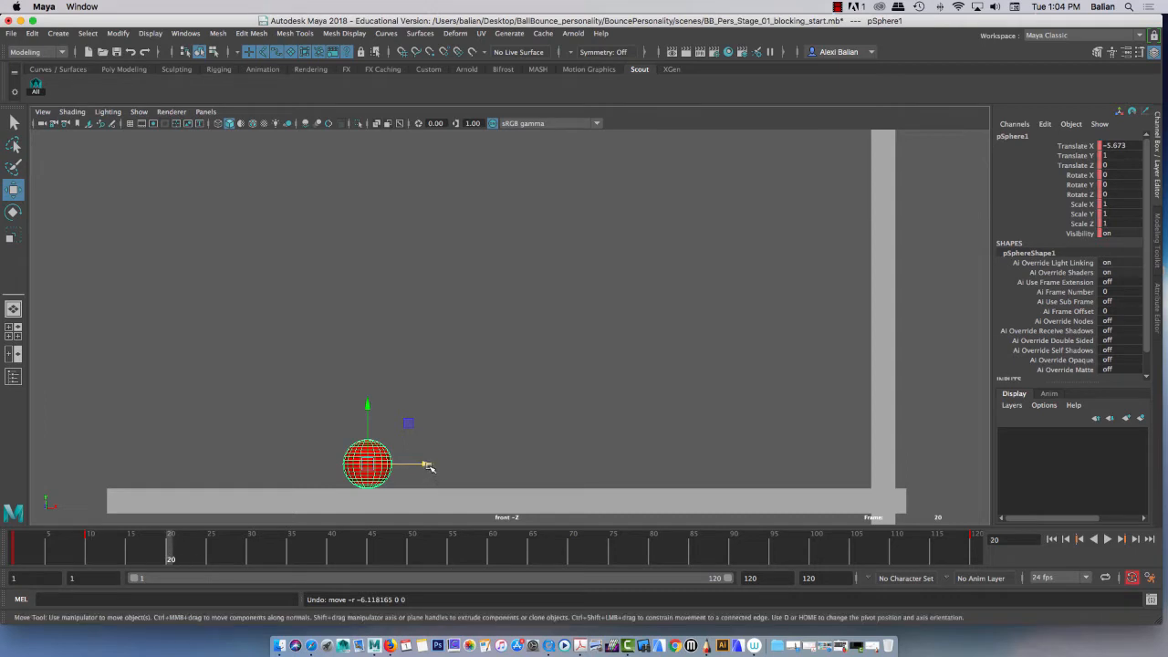
{"action": "left_click_drag", "start_coordinate": [428, 464], "coordinate": [289, 464]}
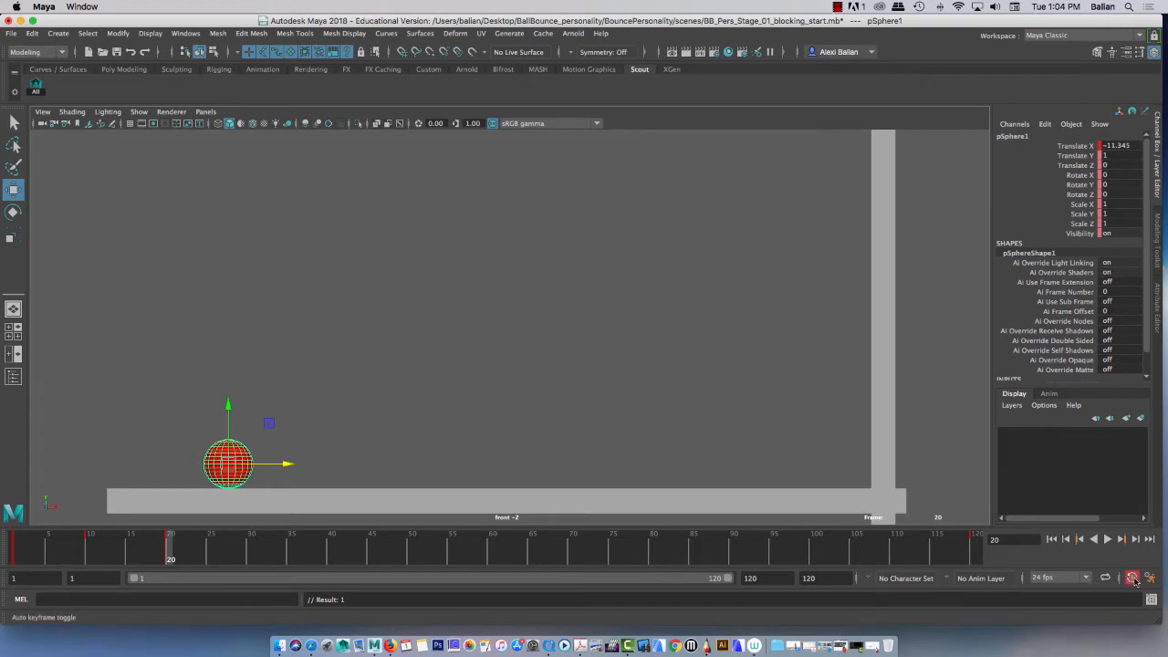
{"action": "left_click", "coordinate": [260, 556]}
{"action": "left_click_drag", "start_coordinate": [284, 464], "coordinate": [427, 463]}
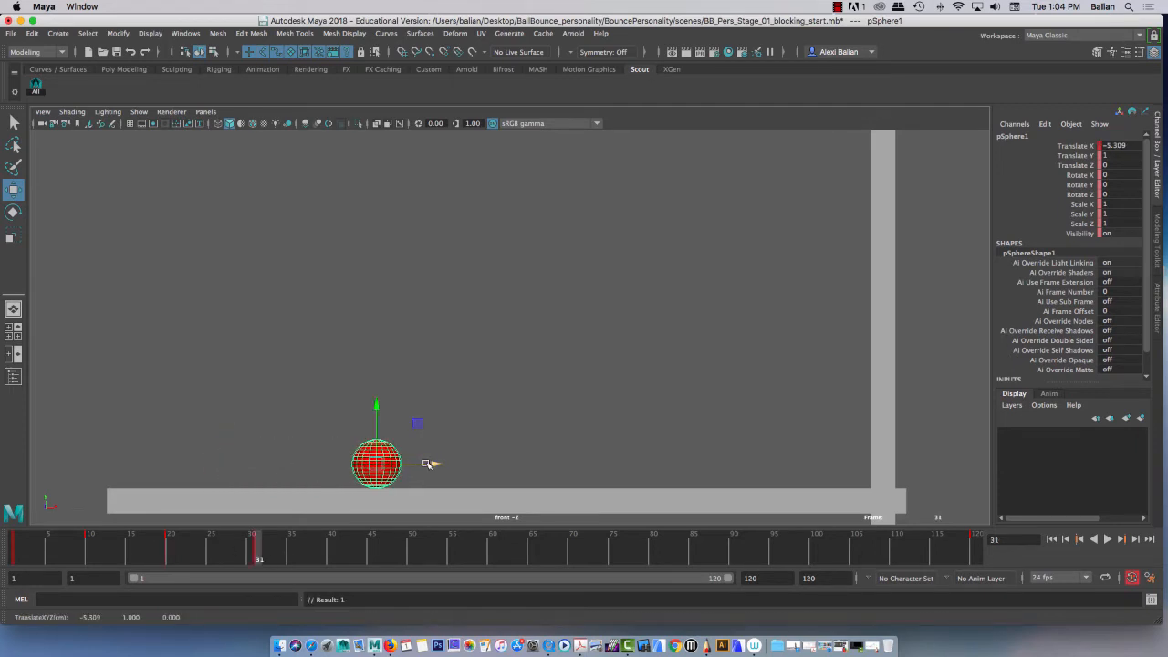
{"action": "left_click", "coordinate": [292, 559]}
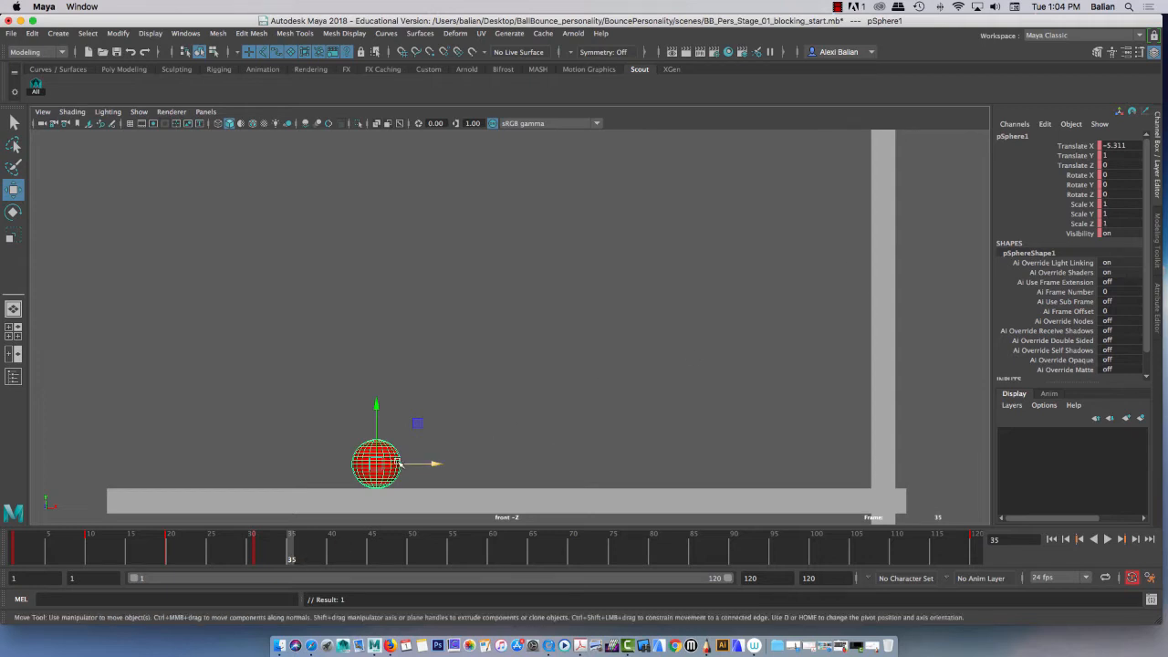
{"action": "left_click_drag", "start_coordinate": [416, 465], "coordinate": [539, 465]}
At frame 47, raise the ball against the wall at X about 13.86, Y about 10.44, and play back the animation.
{"action": "left_click", "coordinate": [387, 549]}
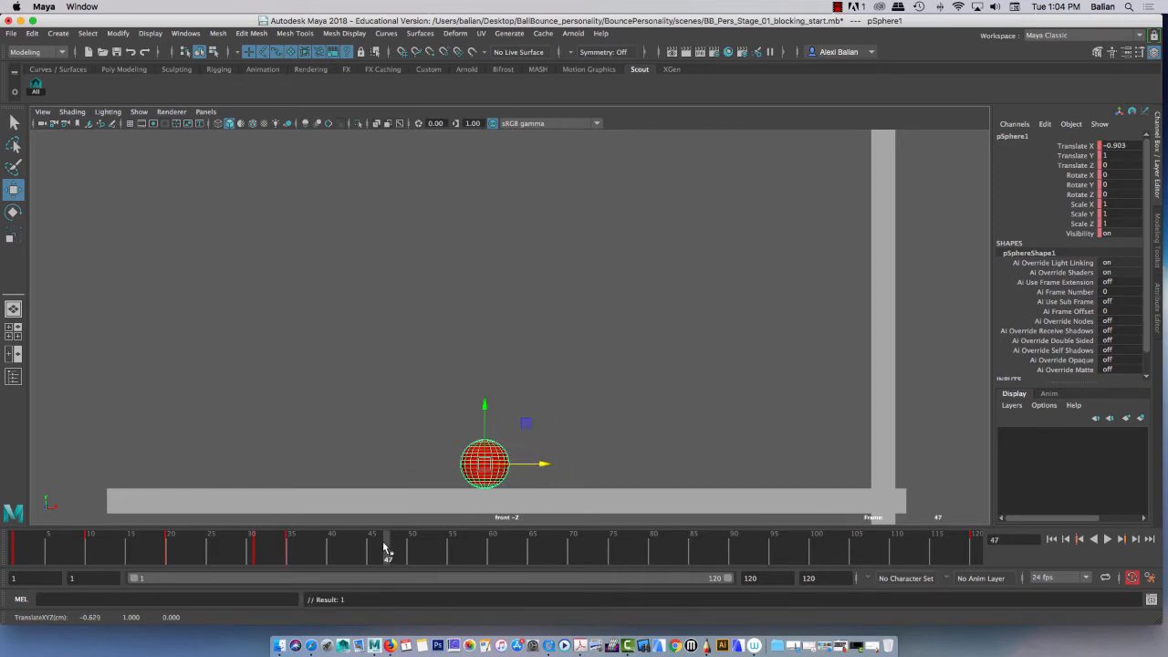
{"action": "left_click_drag", "start_coordinate": [490, 429], "coordinate": [892, 262]}
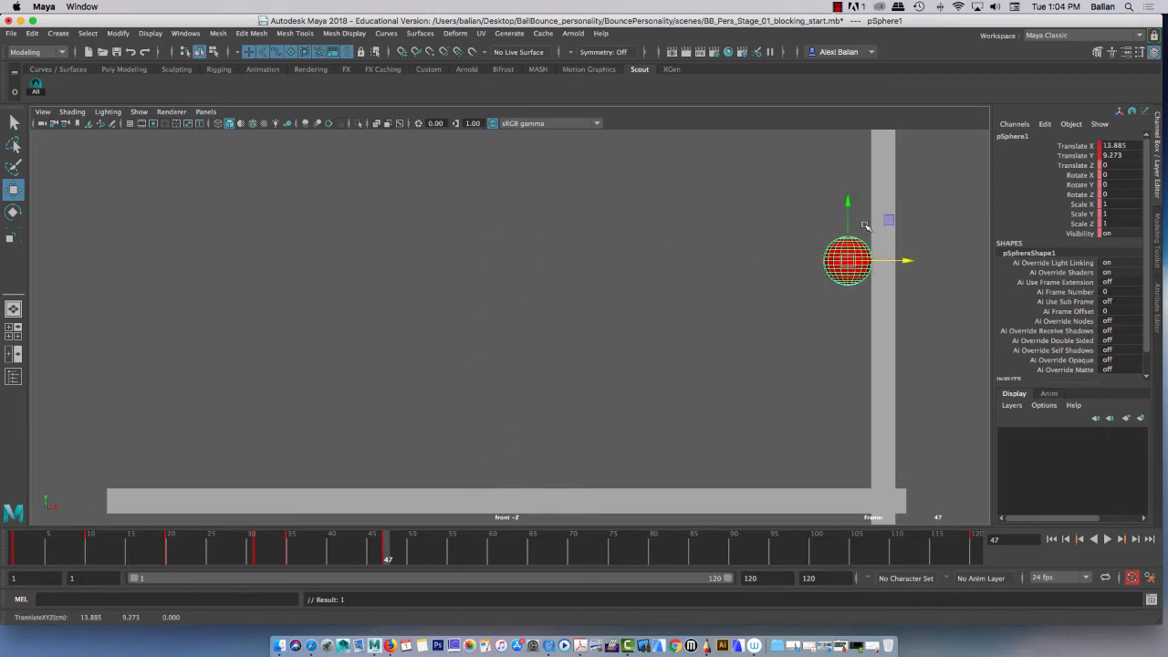
{"action": "left_click_drag", "start_coordinate": [848, 225], "coordinate": [848, 196]}
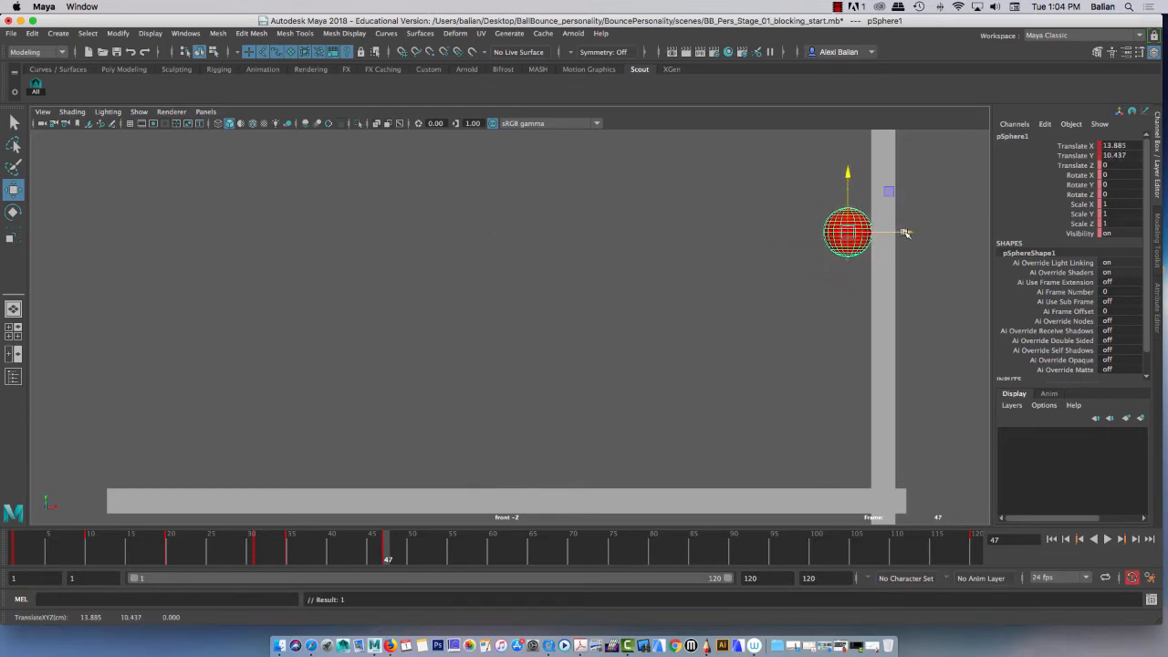
{"action": "mouse_move", "coordinate": [904, 235]}
{"action": "left_mouse_down"}
{"action": "mouse_move", "coordinate": [894, 229]}
{"action": "mouse_move", "coordinate": [905, 234]}
{"action": "left_mouse_up"}
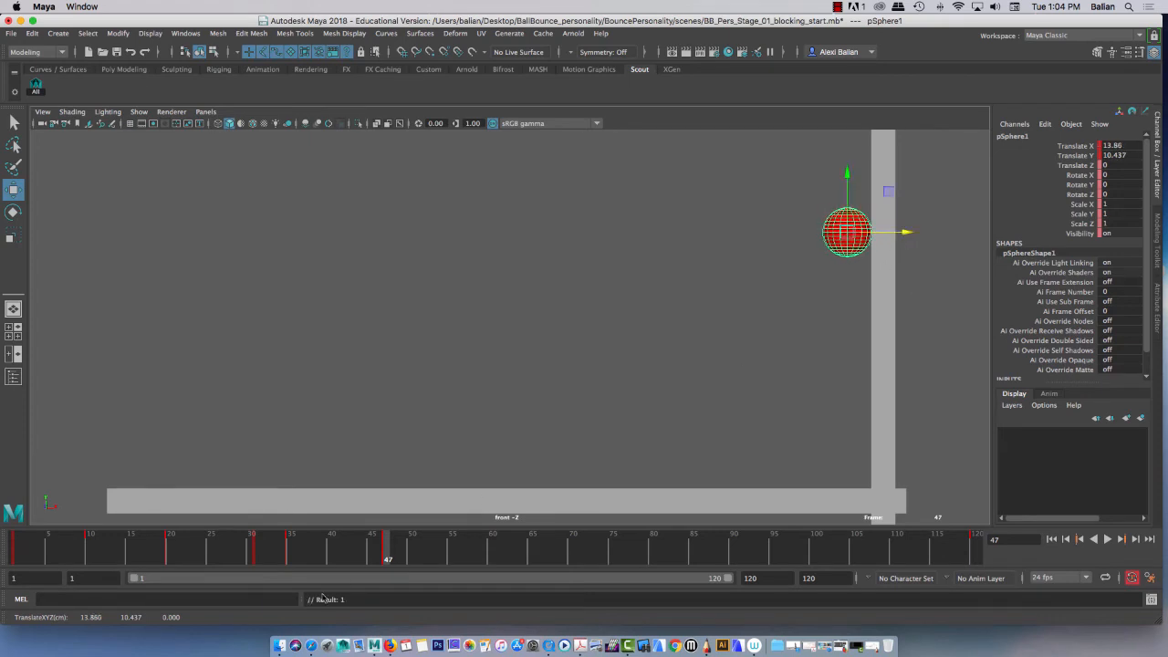
{"action": "key", "text": "alt+v"}
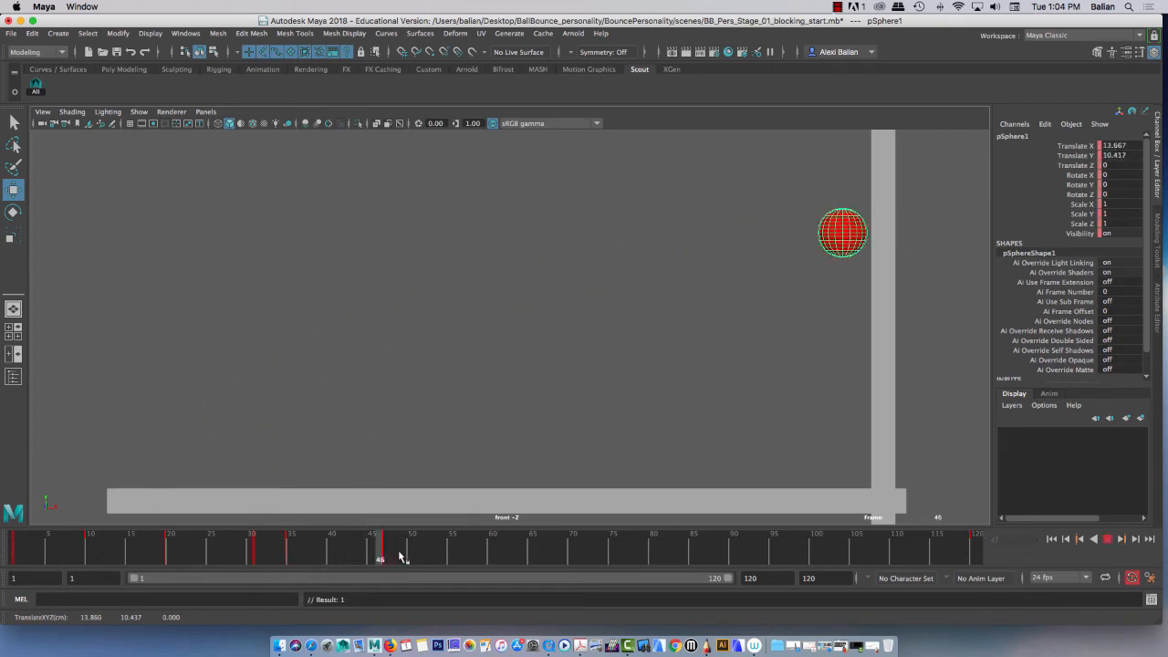
Key the ball on the floor at X about 10.54 on frame 53 and at X about -11.77 on frame 120.
{"action": "key", "text": "alt+v"}
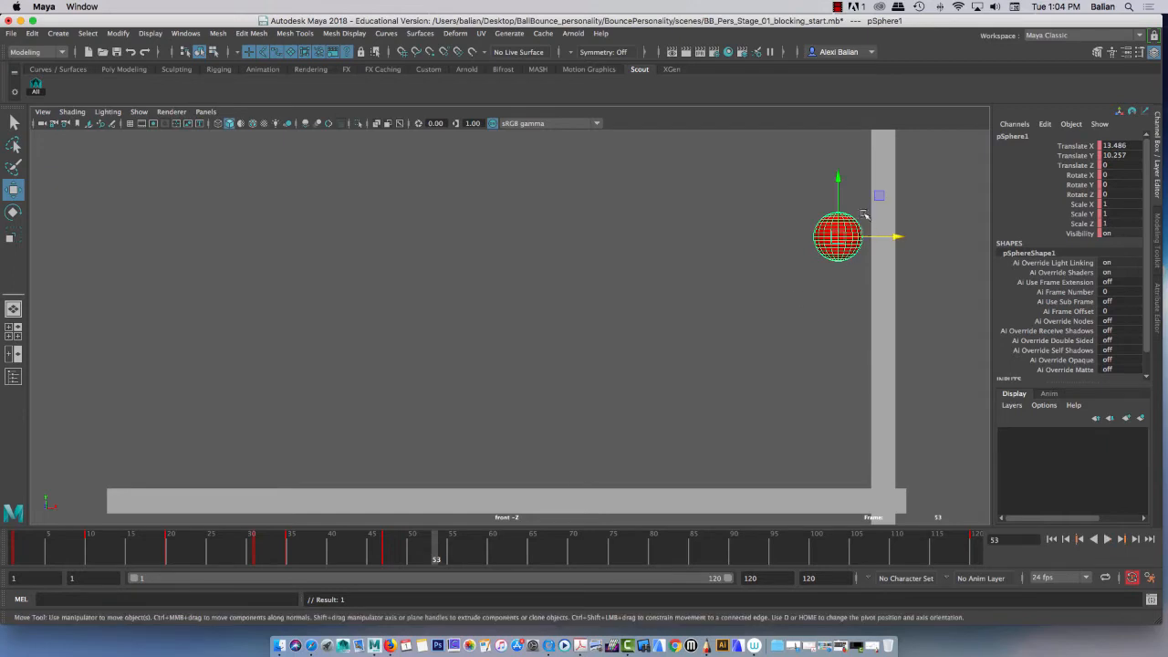
{"action": "left_click_drag", "start_coordinate": [838, 188], "coordinate": [836, 422]}
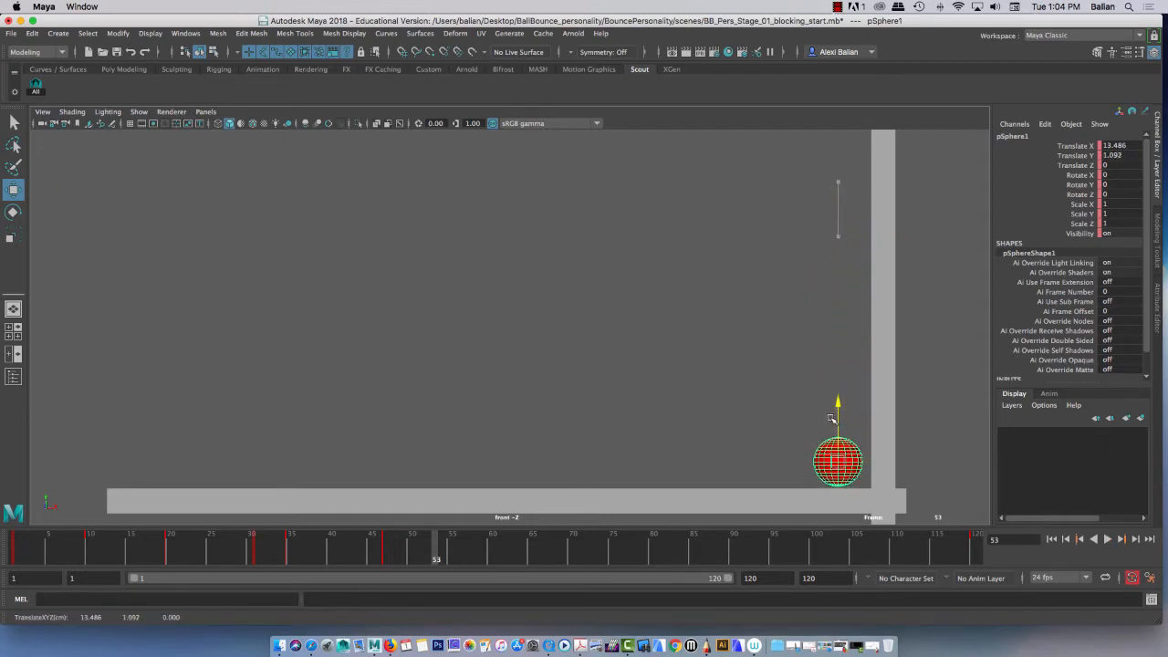
{"action": "left_click_drag", "start_coordinate": [882, 463], "coordinate": [808, 464]}
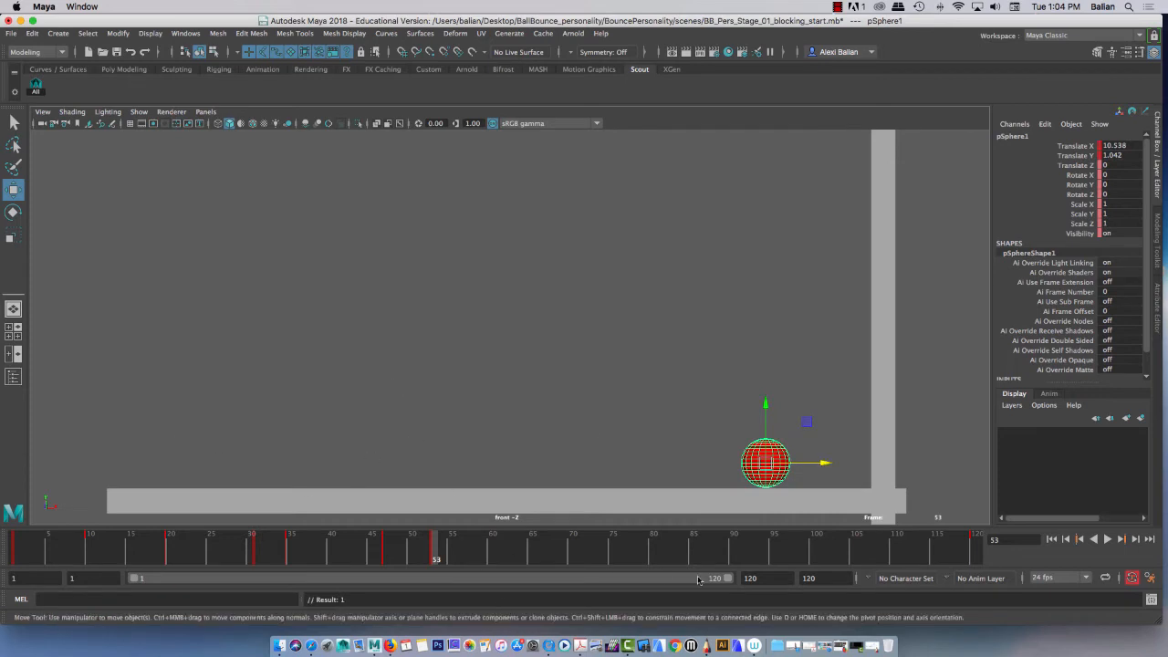
{"action": "left_click", "coordinate": [976, 543]}
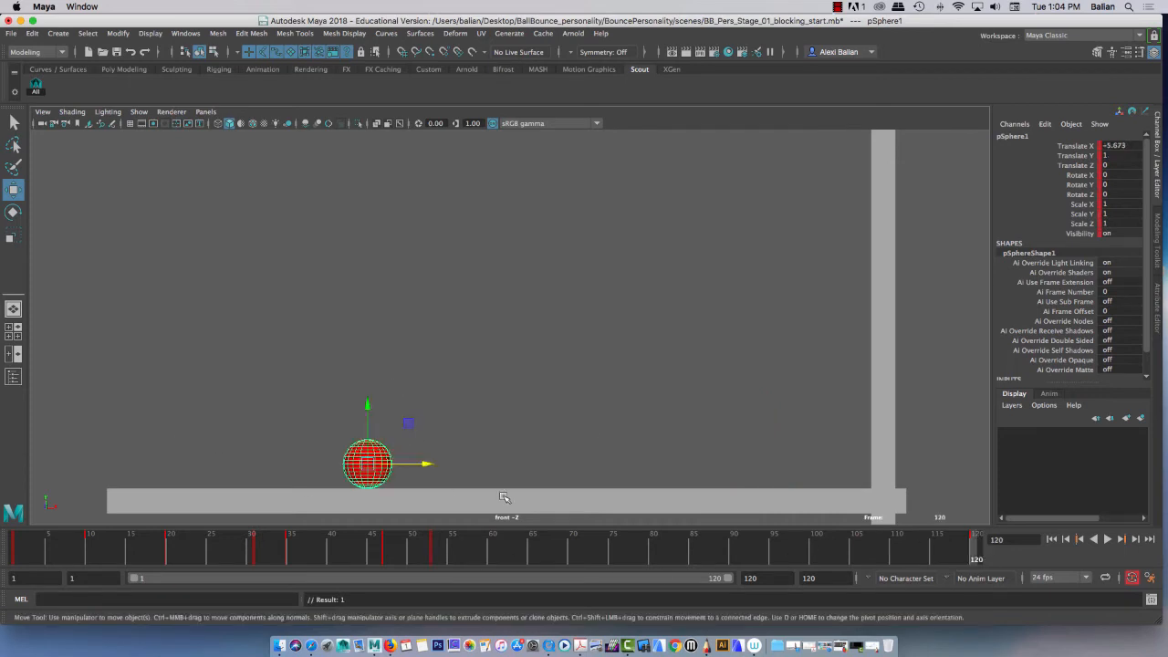
{"action": "left_click_drag", "start_coordinate": [424, 468], "coordinate": [237, 464]}
Key the ball in the air at X about 7.98, Y about 4.11 on frame 58, and landed at X about 6.3, Y about 1.04 on frame 62.
{"action": "left_click_drag", "start_coordinate": [434, 554], "coordinate": [476, 557]}
{"action": "left_click_drag", "start_coordinate": [719, 419], "coordinate": [693, 411]}
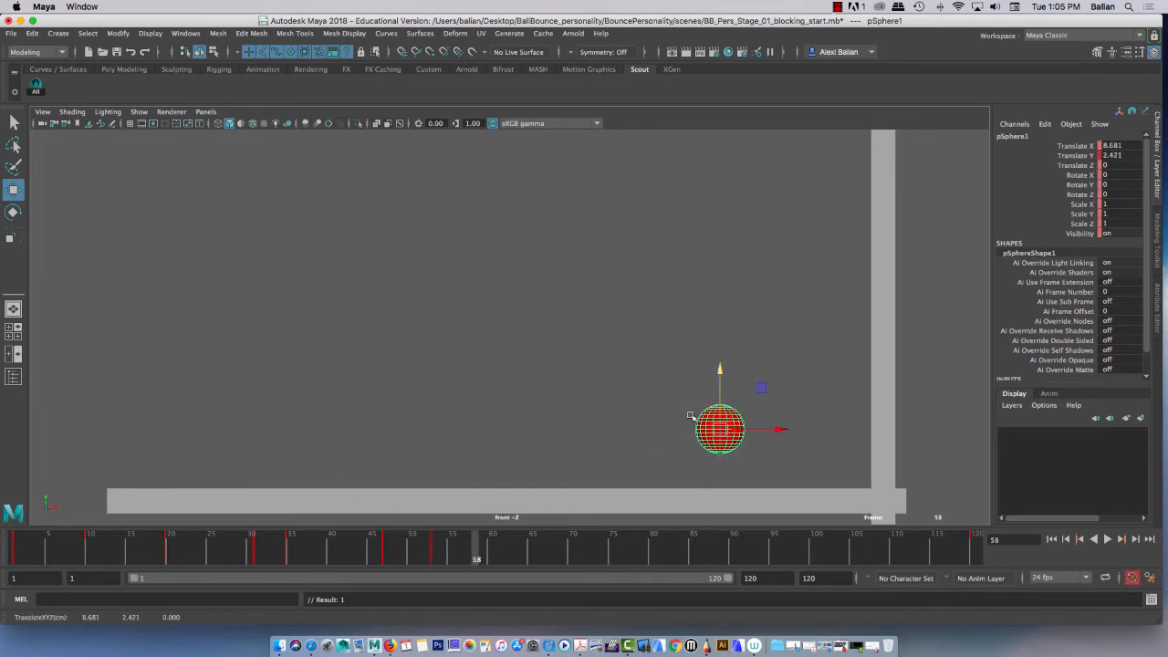
{"action": "left_click", "coordinate": [508, 554]}
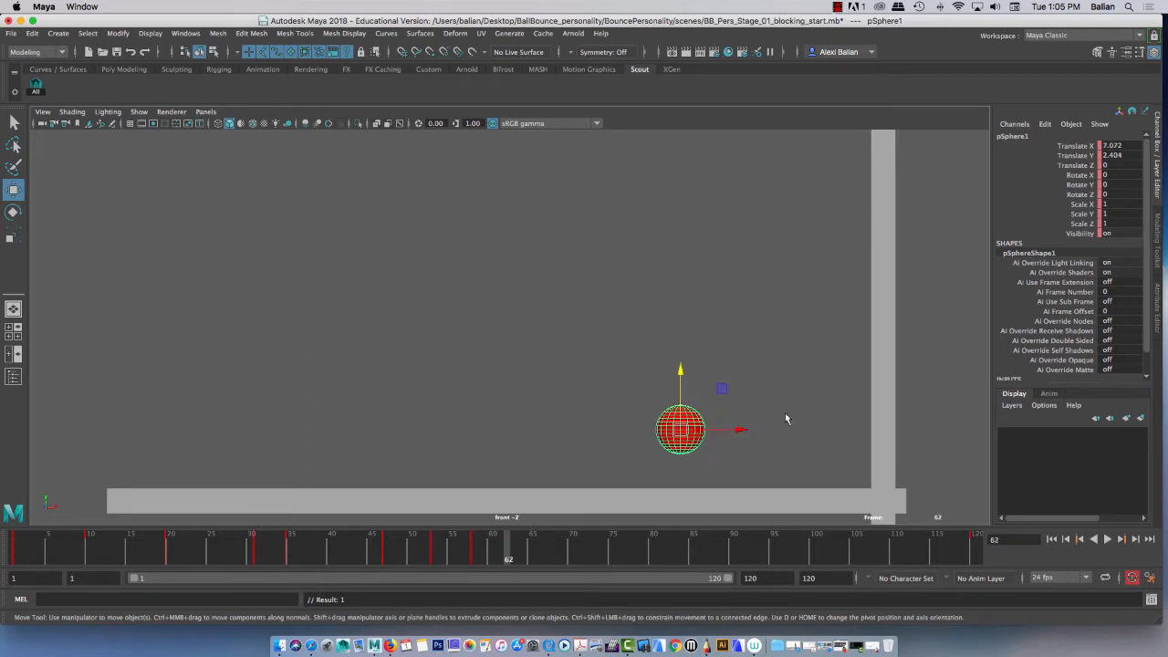
{"action": "left_click_drag", "start_coordinate": [680, 395], "coordinate": [680, 425]}
{"action": "left_click_drag", "start_coordinate": [731, 464], "coordinate": [712, 467]}
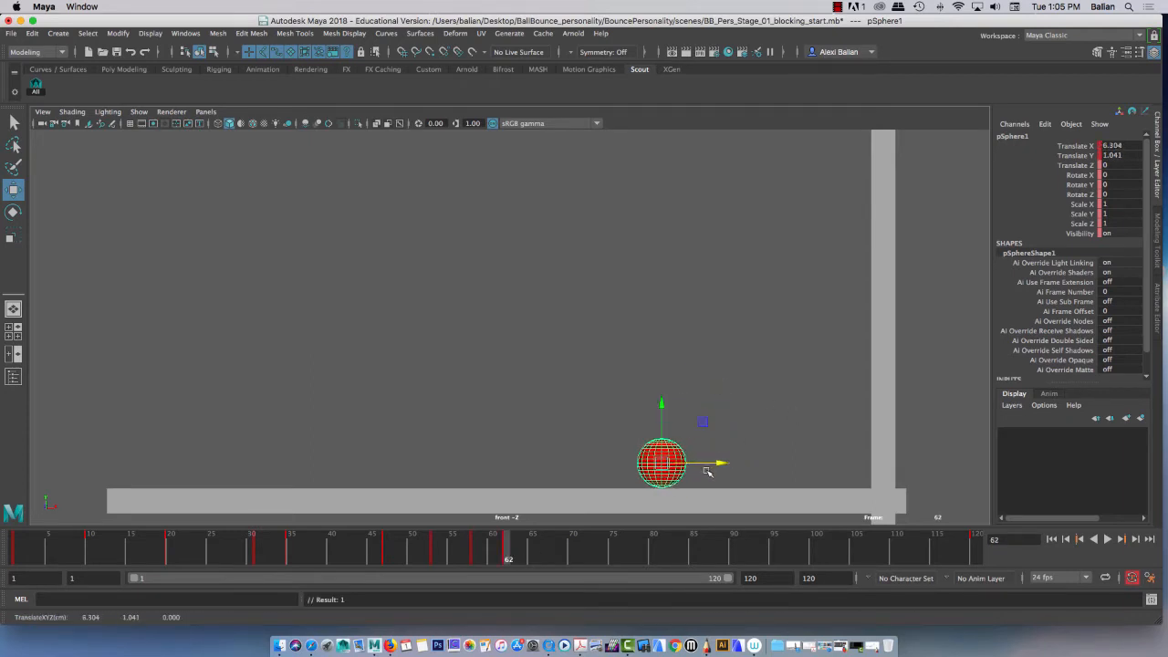
{"action": "left_click", "coordinate": [477, 551]}
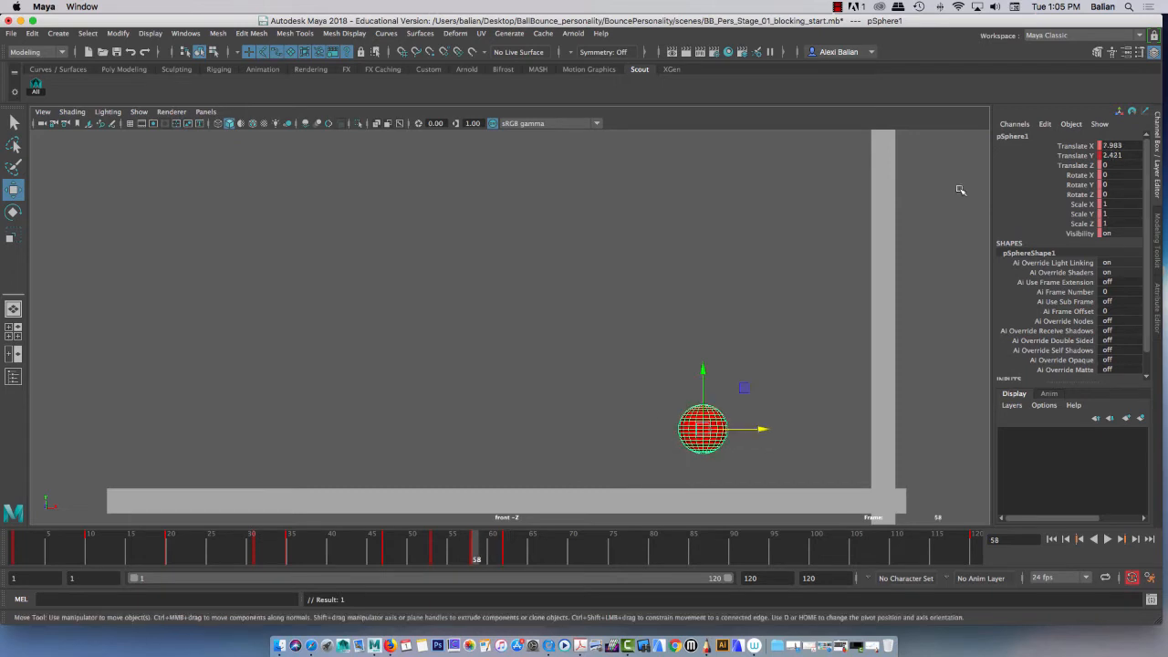
{"action": "left_click_drag", "start_coordinate": [704, 387], "coordinate": [704, 345]}
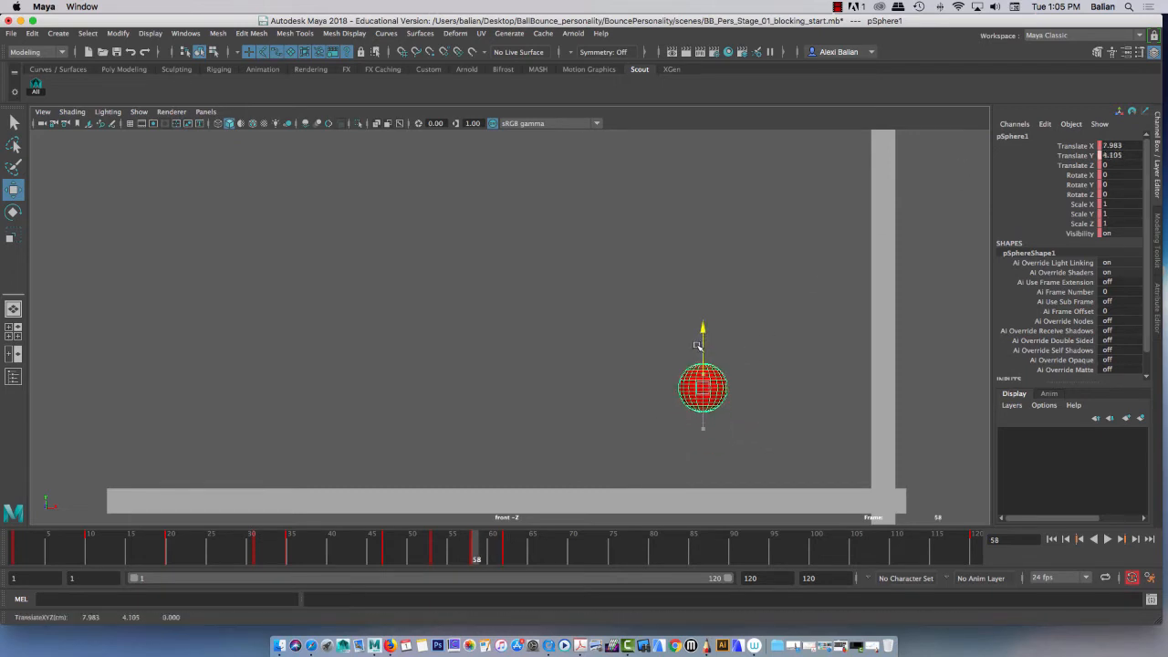
Key the ball in the air at X about 4.41, Y about 3.21 on frame 66 and preview the animation.
{"action": "left_click_drag", "start_coordinate": [511, 547], "coordinate": [539, 548]}
{"action": "left_click_drag", "start_coordinate": [627, 401], "coordinate": [622, 348]}
{"action": "left_click_drag", "start_coordinate": [687, 413], "coordinate": [674, 412]}
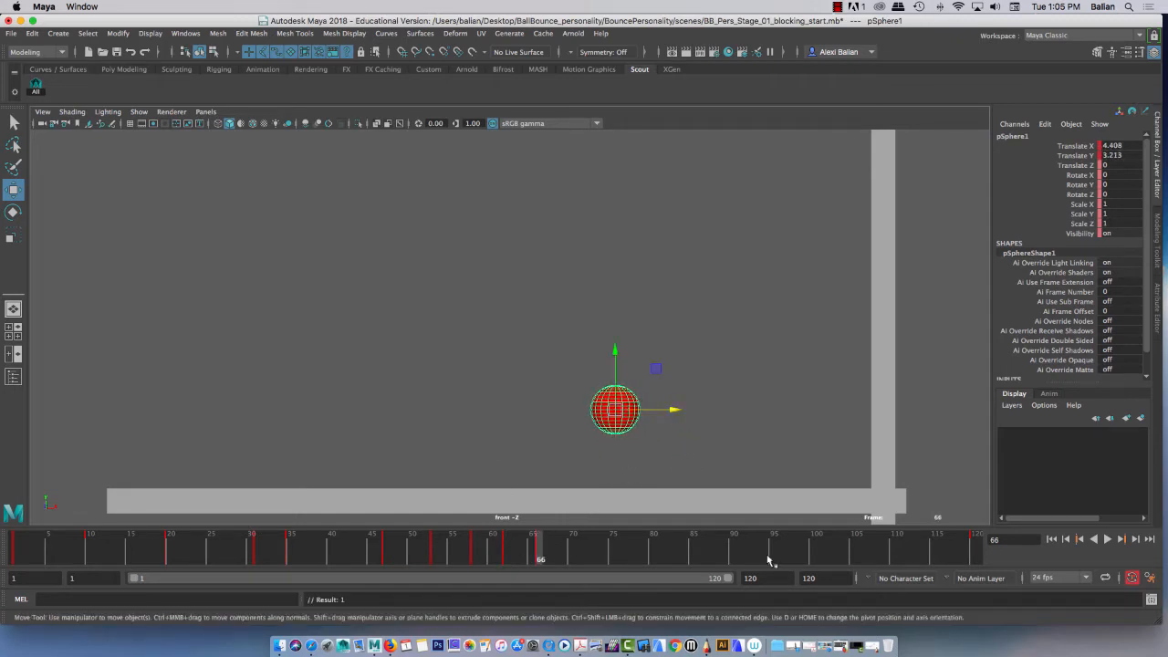
{"action": "left_click", "coordinate": [975, 553]}
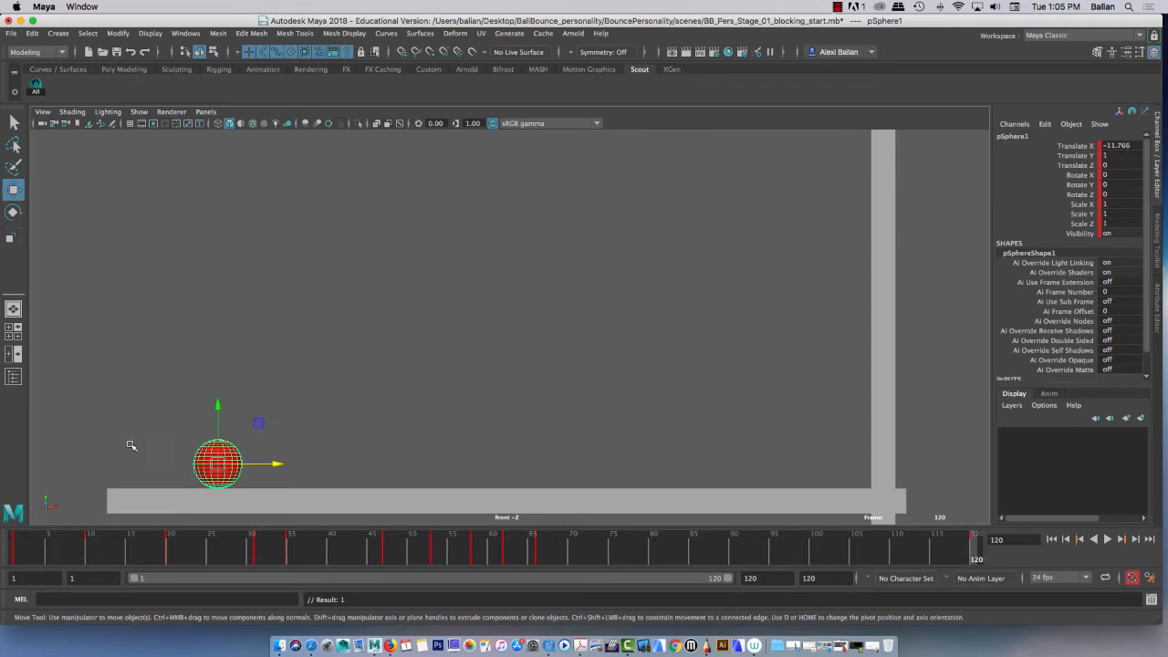
{"action": "key", "text": "alt+v"}
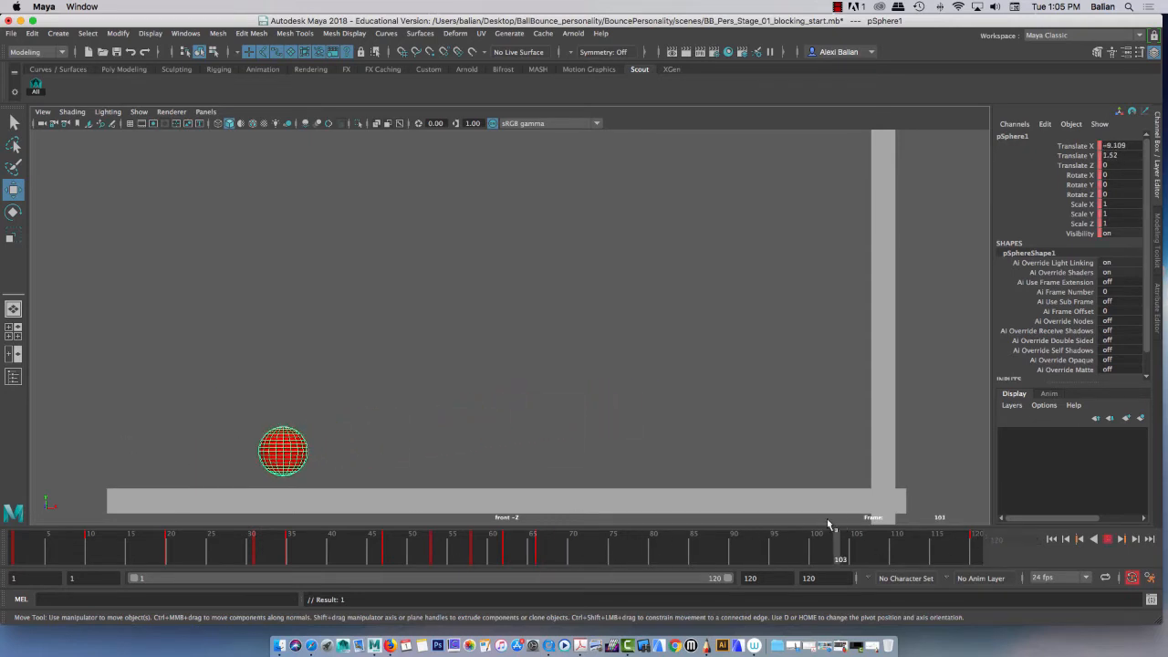
Key the ball on the floor at X about 2.89 on frame 69 and slightly raised at X about 1.61 on frame 73.
{"action": "left_click_drag", "start_coordinate": [538, 560], "coordinate": [566, 553]}
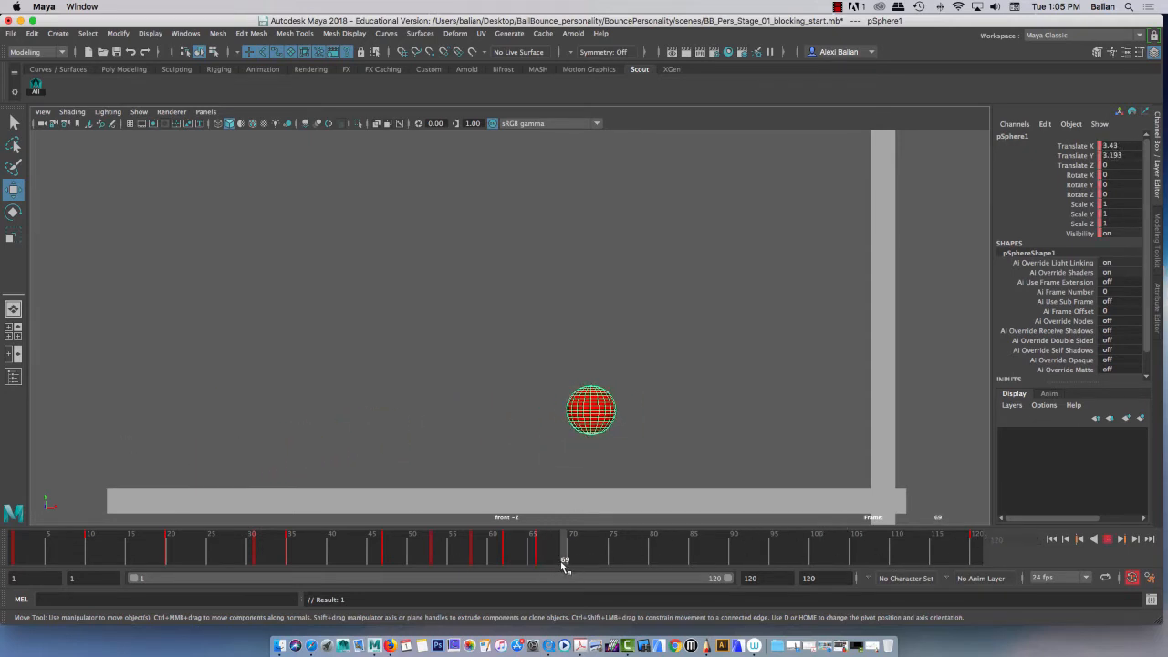
{"action": "left_click_drag", "start_coordinate": [590, 377], "coordinate": [592, 432]}
{"action": "left_click_drag", "start_coordinate": [650, 466], "coordinate": [636, 467]}
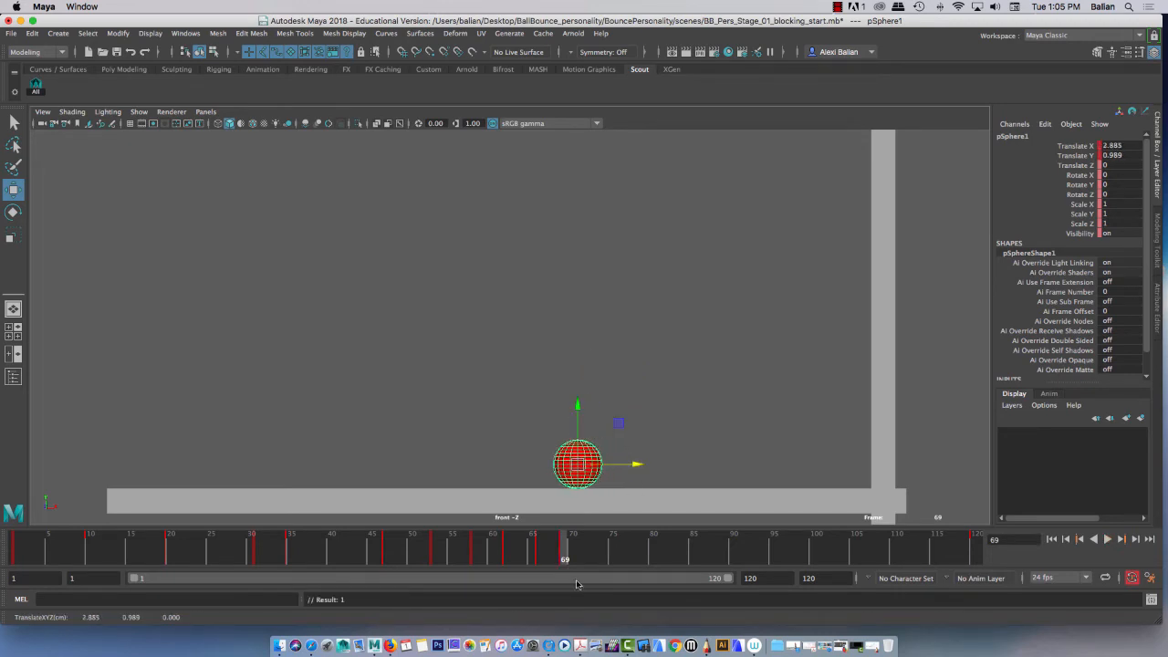
{"action": "left_click", "coordinate": [596, 548]}
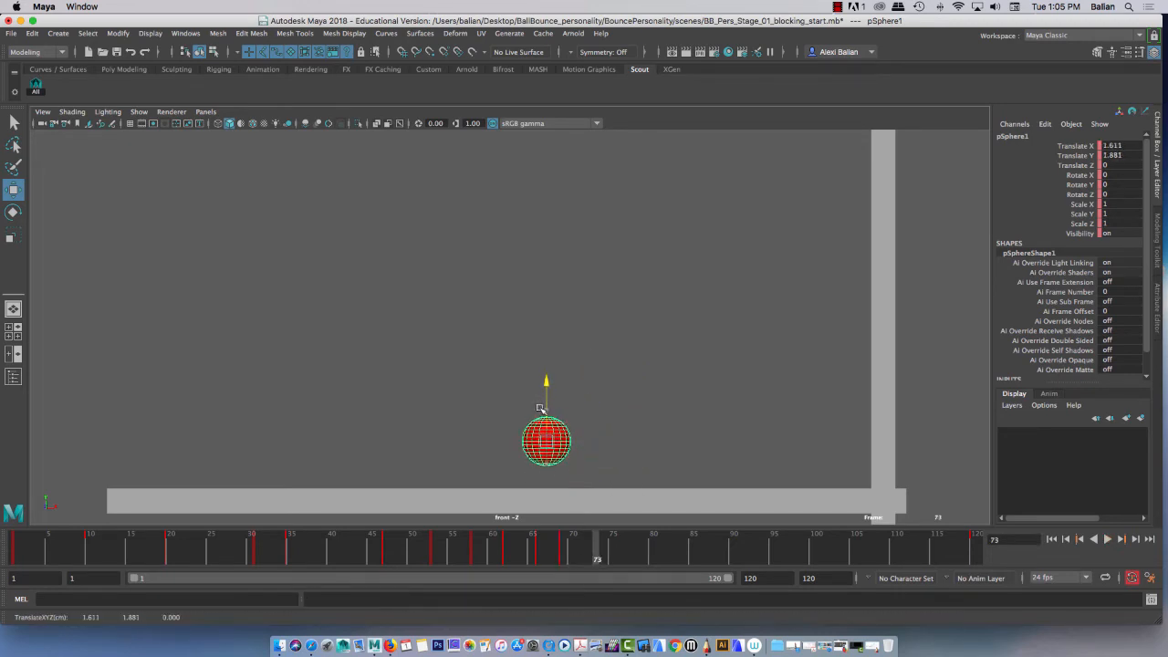
Key the ball on the floor at X about 0.21, Y about 0.94 on frame 77, and deselect it at frame 120.
{"action": "left_click", "coordinate": [628, 548]}
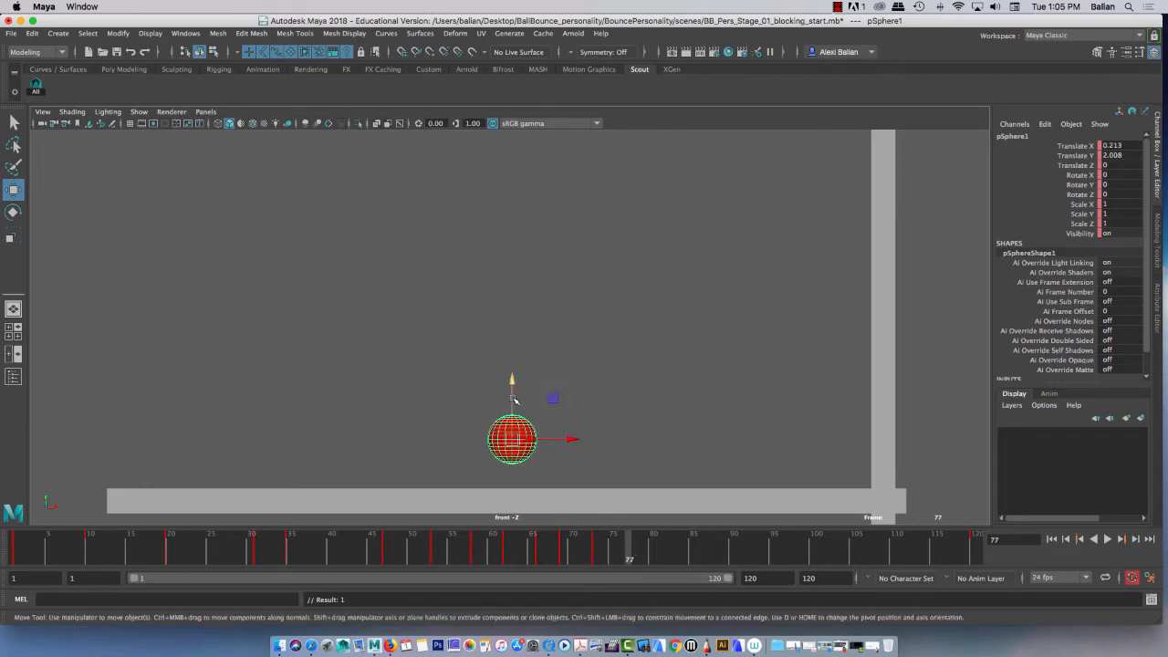
{"action": "left_click_drag", "start_coordinate": [516, 402], "coordinate": [506, 424]}
{"action": "key", "text": "s"}
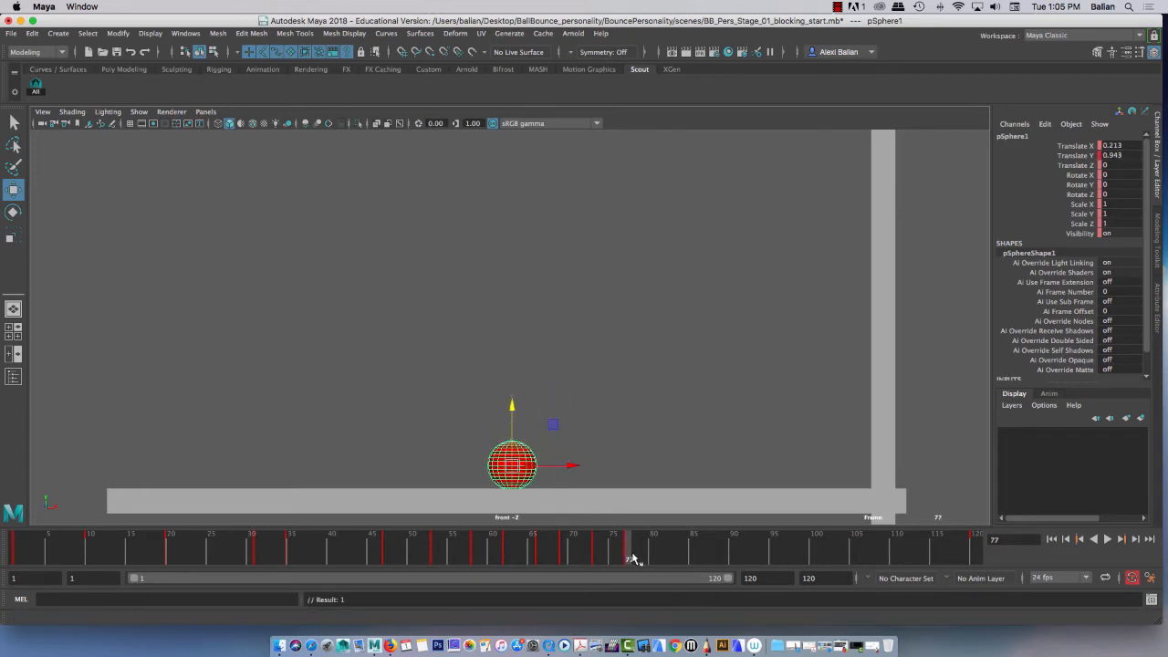
{"action": "left_click_drag", "start_coordinate": [633, 550], "coordinate": [1004, 508]}
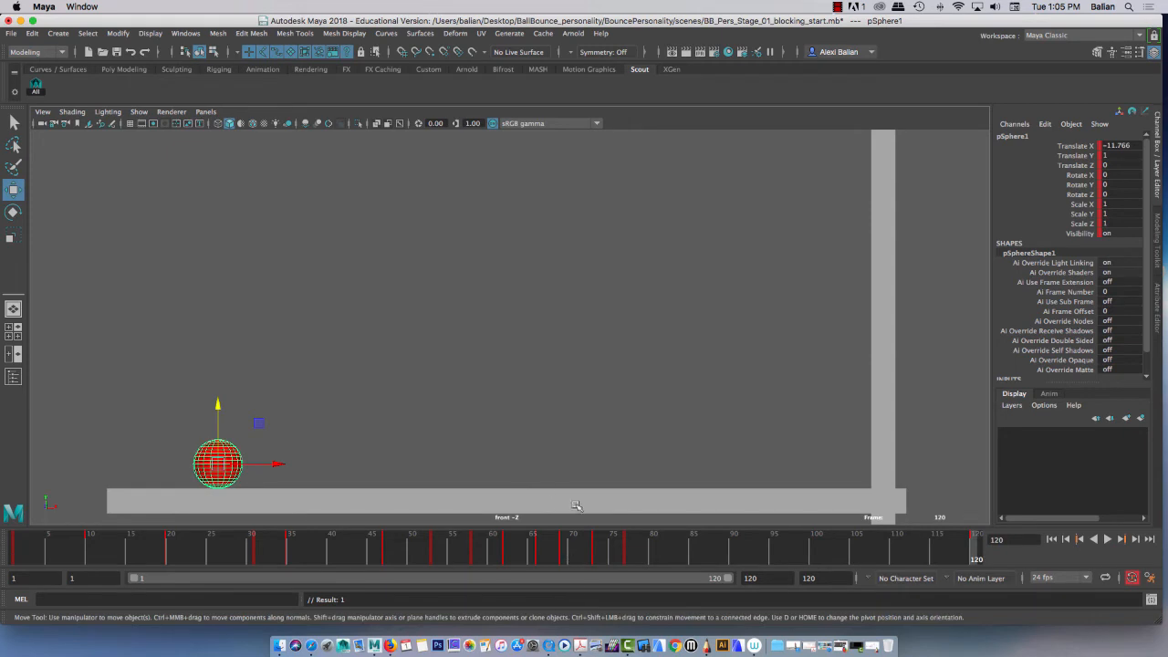
{"action": "left_click", "coordinate": [537, 449]}
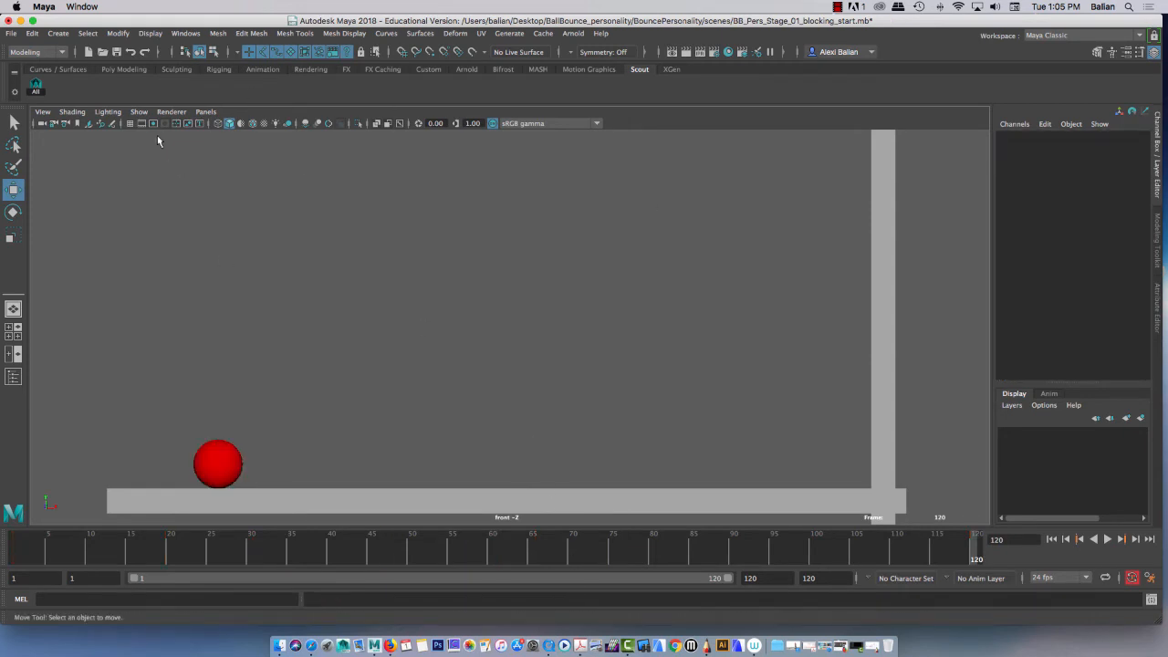
Open the render settings and set the file name prefix to Bounce_Personality_01.
{"action": "left_click", "coordinate": [715, 53]}
{"action": "left_click_drag", "start_coordinate": [223, 116], "coordinate": [374, 87]}
{"action": "left_click_drag", "start_coordinate": [506, 210], "coordinate": [225, 217]}
{"action": "type", "text": "Bounce_Personality_01"}
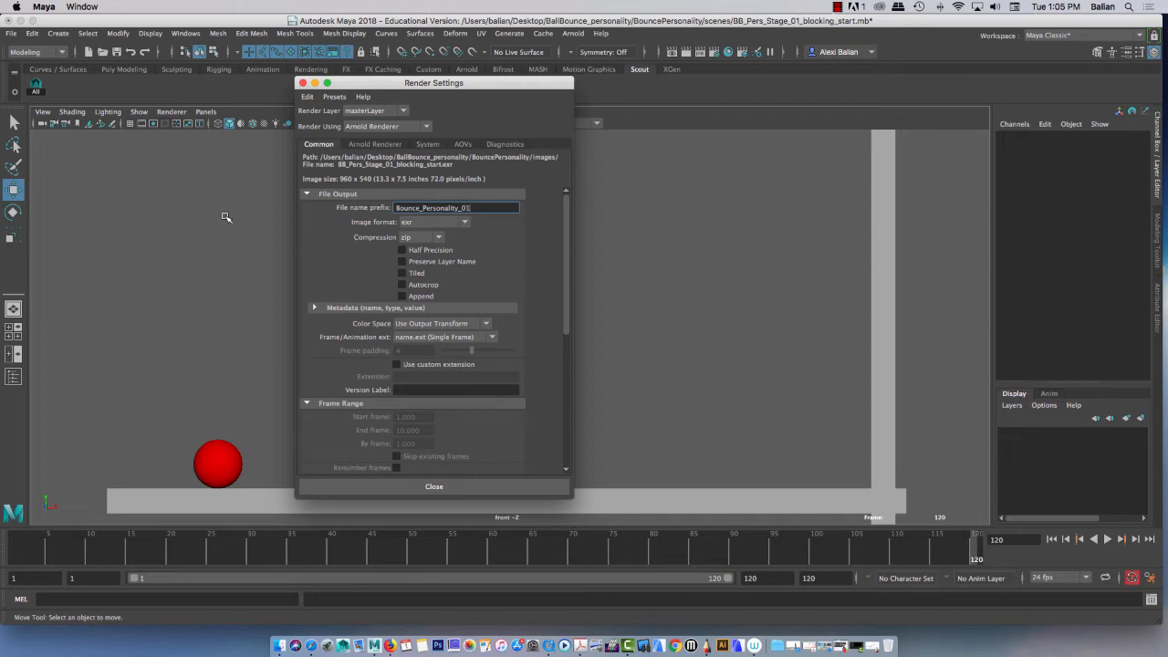
Set the render output's image format to jpeg and its frame/animation extension to name_#.ext.
{"action": "left_click", "coordinate": [409, 223]}
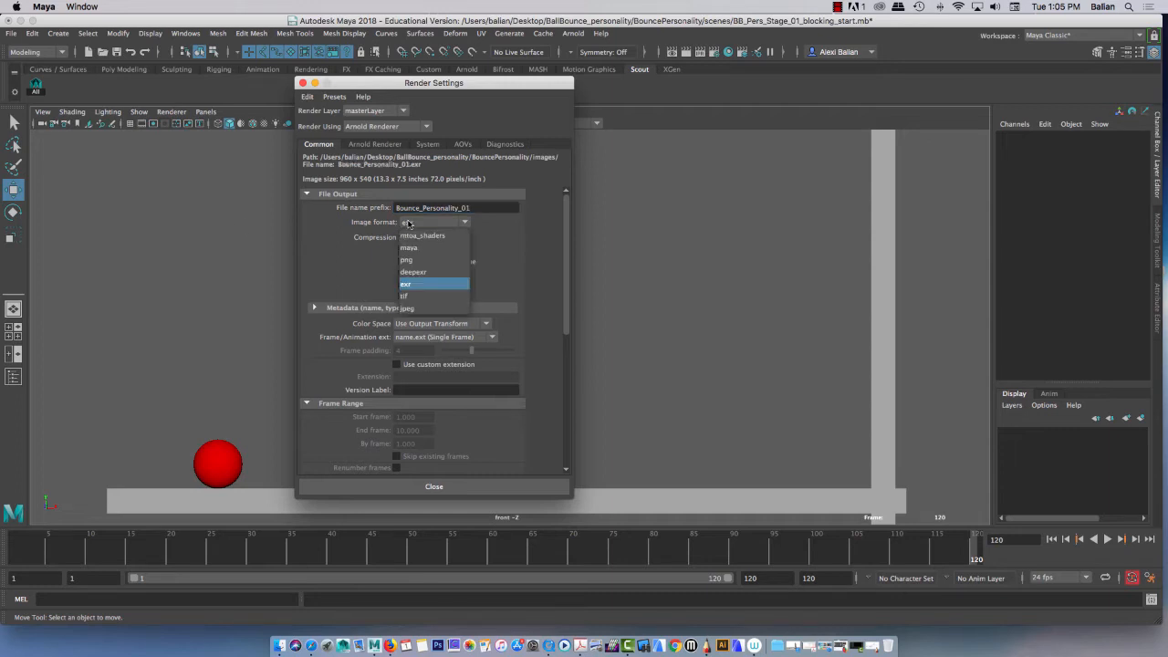
{"action": "left_click", "coordinate": [418, 308]}
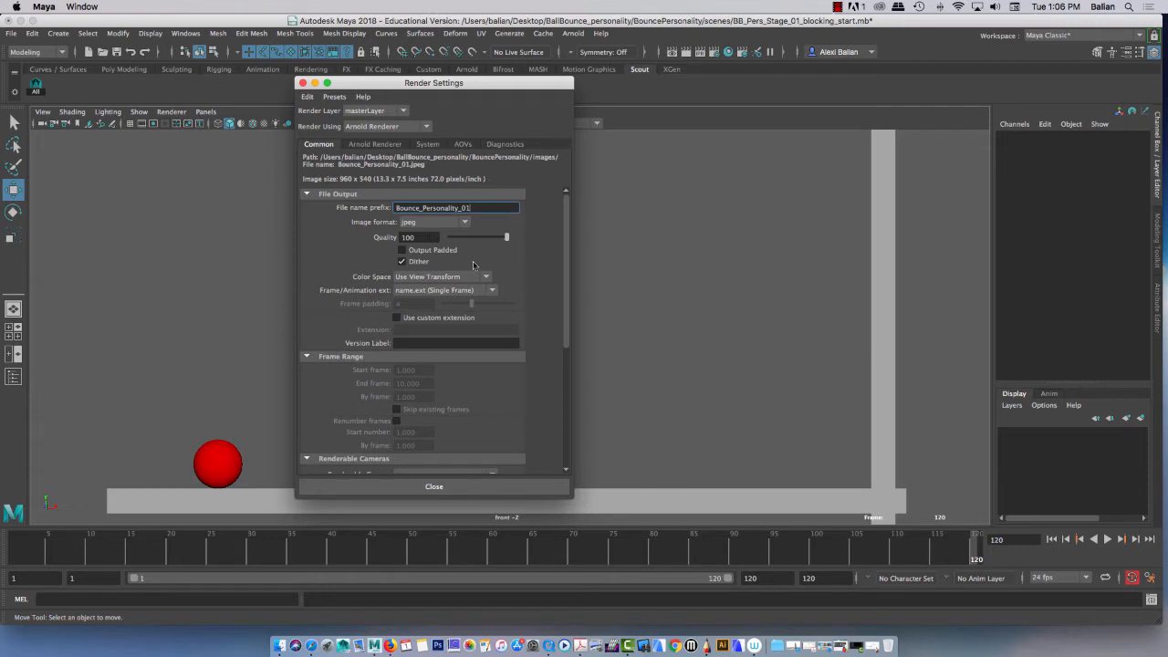
{"action": "left_click", "coordinate": [423, 293]}
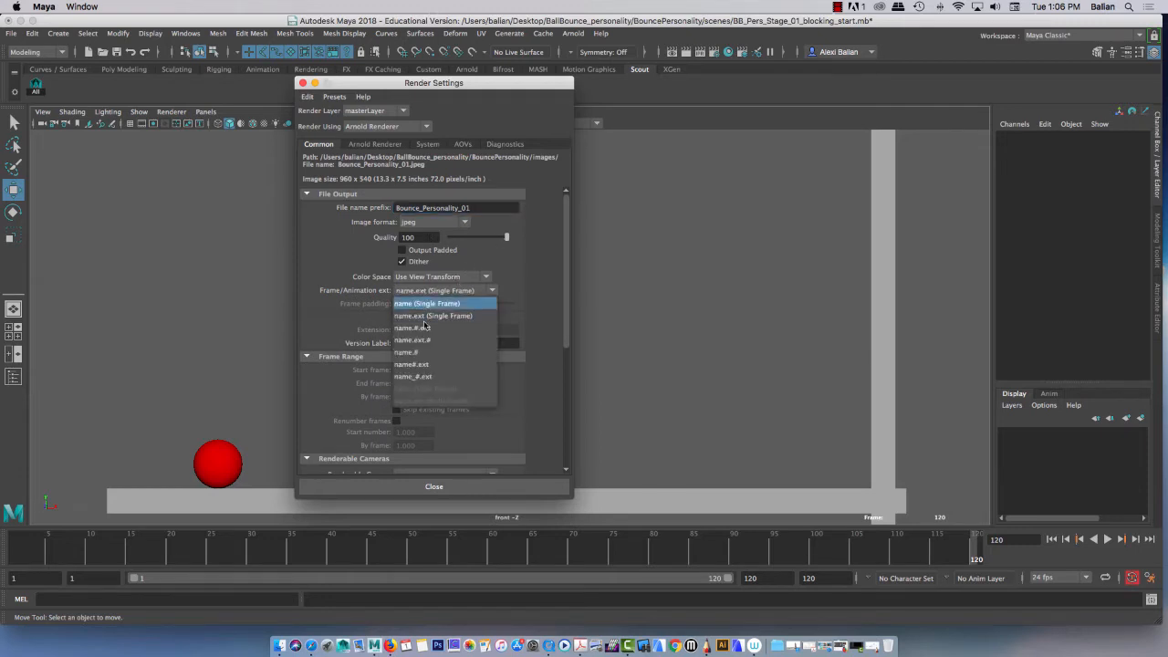
{"action": "left_click", "coordinate": [420, 379]}
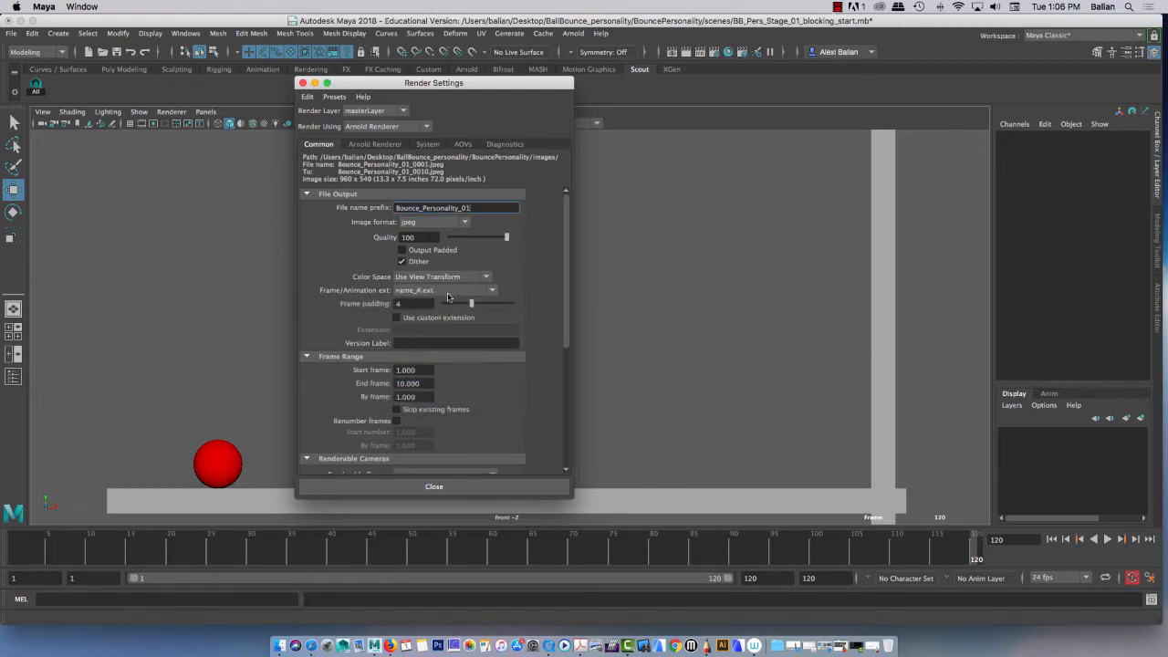
Set the end frame of the render's frame range to 121.
{"action": "scroll", "coordinate": [465, 356], "scroll_direction": "down", "scroll_amount": 4}
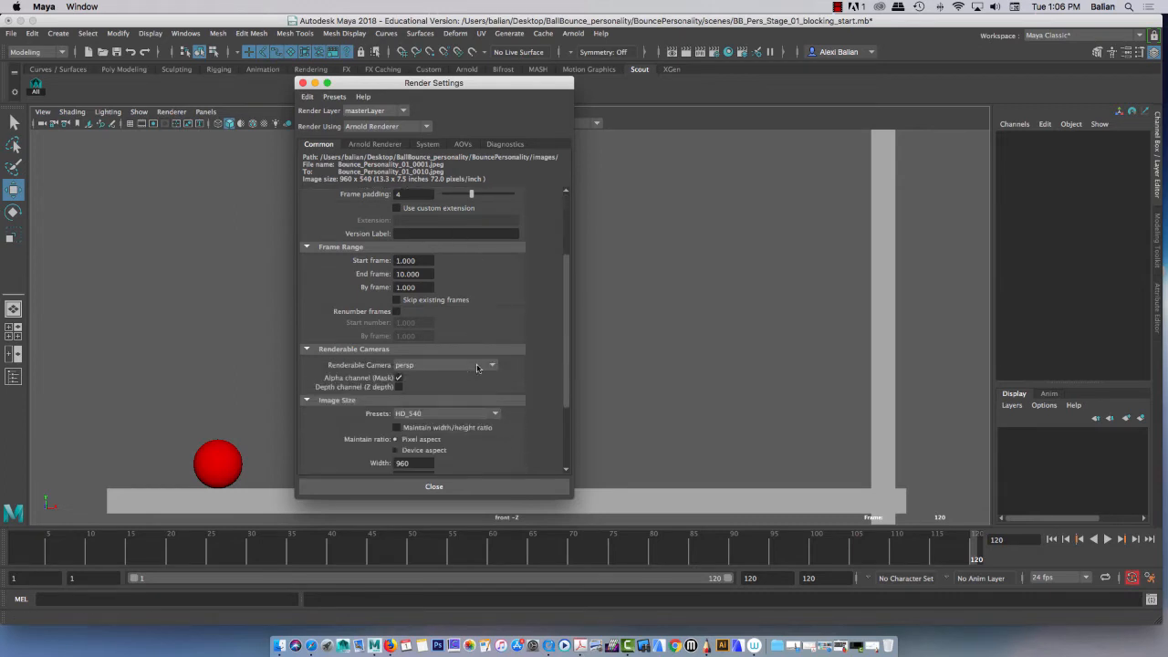
{"action": "scroll", "coordinate": [477, 369], "scroll_direction": "up", "scroll_amount": 3}
{"action": "left_click_drag", "start_coordinate": [423, 347], "coordinate": [320, 346]}
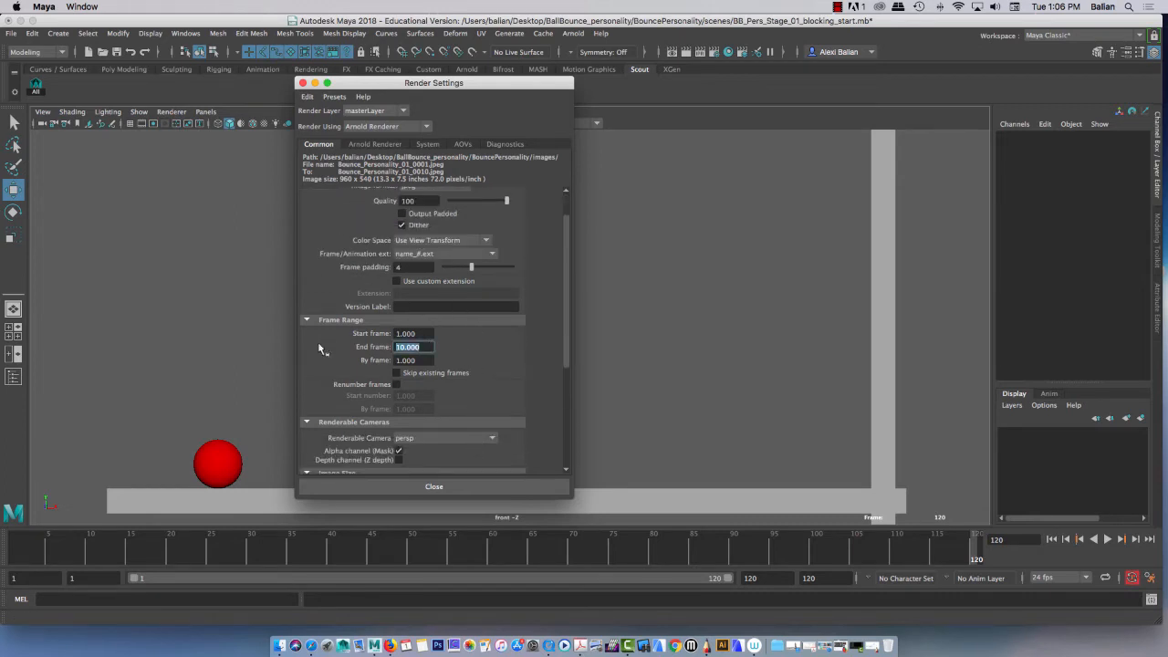
{"action": "type", "text": "121"}
{"action": "key", "text": "Return"}
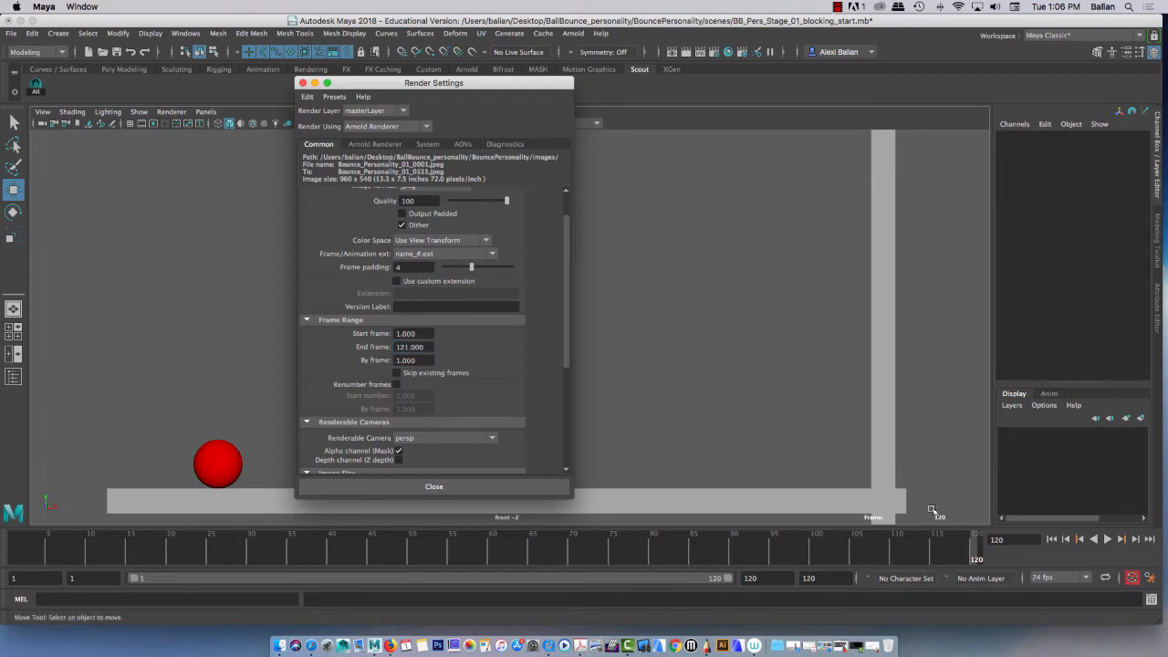
Extend the timeline's playback range to end at frame 121.
{"action": "left_click", "coordinate": [775, 584]}
{"action": "left_click_drag", "start_coordinate": [775, 584], "coordinate": [708, 577]}
{"action": "type", "text": "12"}
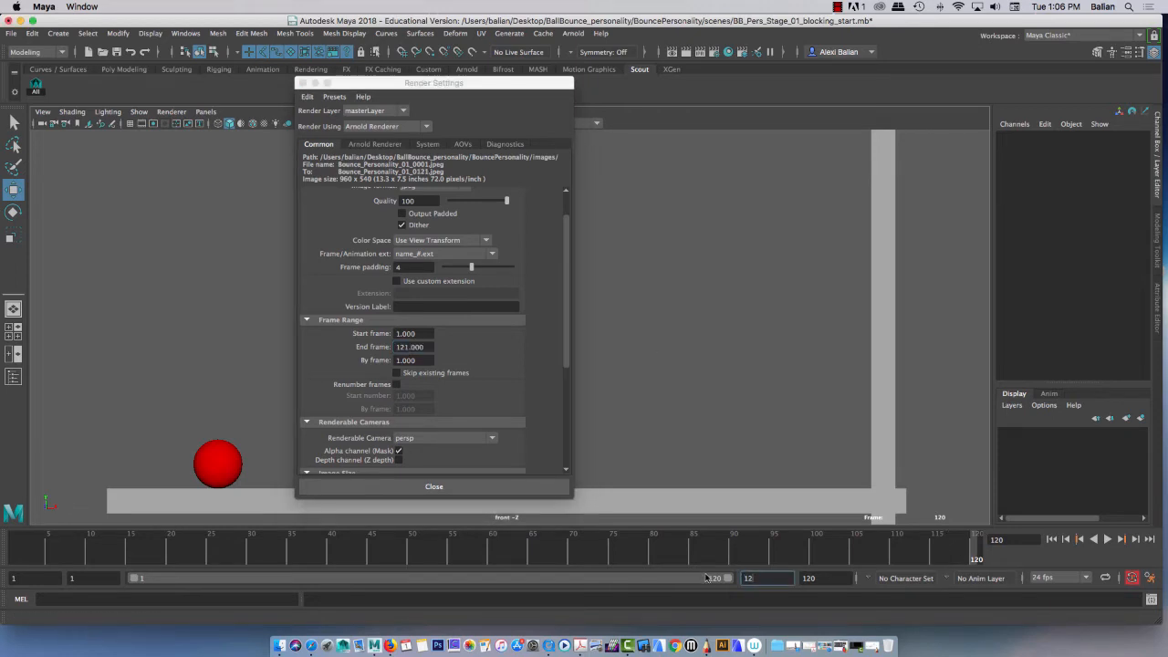
{"action": "type", "text": "1"}
{"action": "key", "text": "Return"}
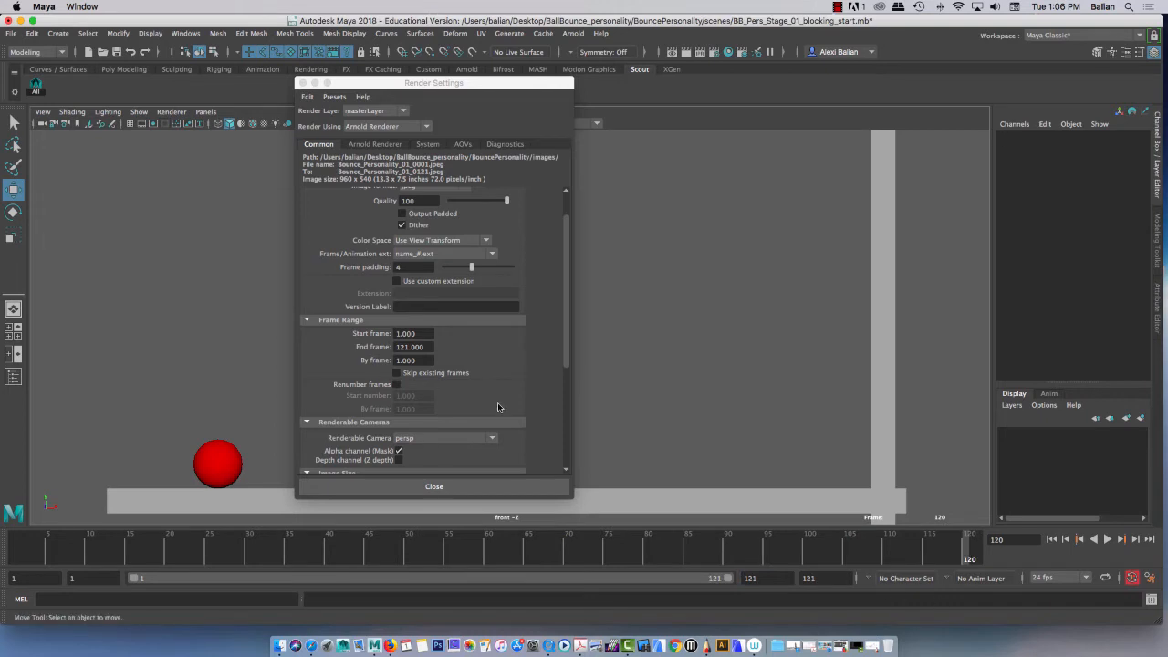
Choose the front camera as the renderable camera.
{"action": "scroll", "coordinate": [497, 407], "scroll_direction": "down", "scroll_amount": 4}
{"action": "left_click", "coordinate": [432, 331]}
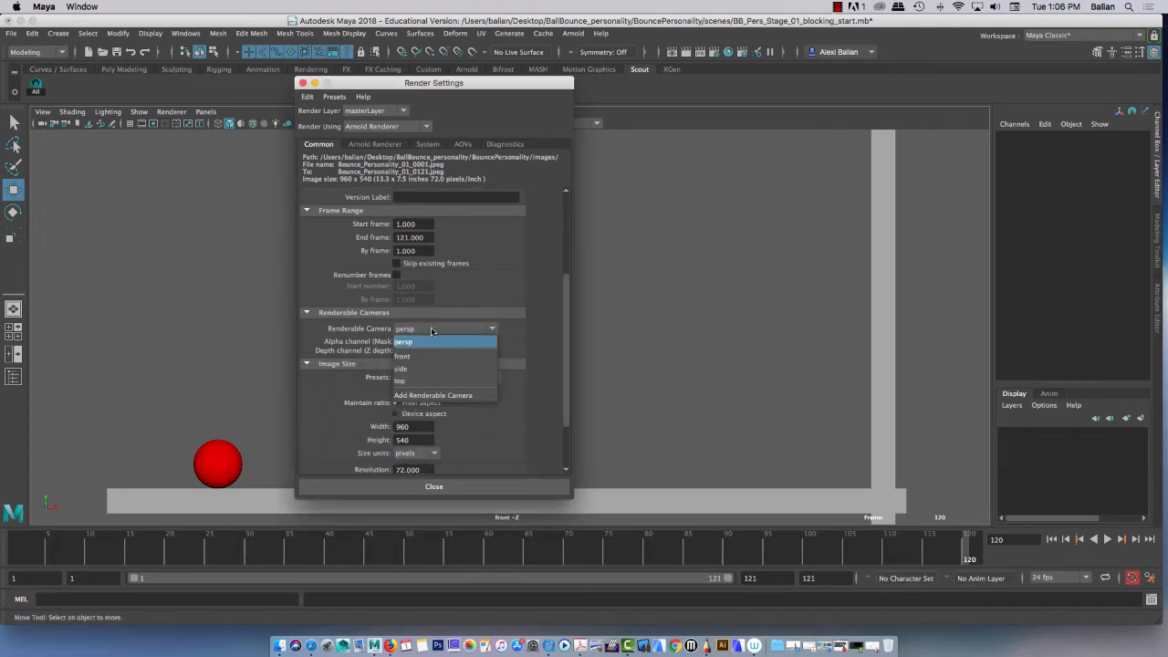
{"action": "left_click", "coordinate": [418, 356]}
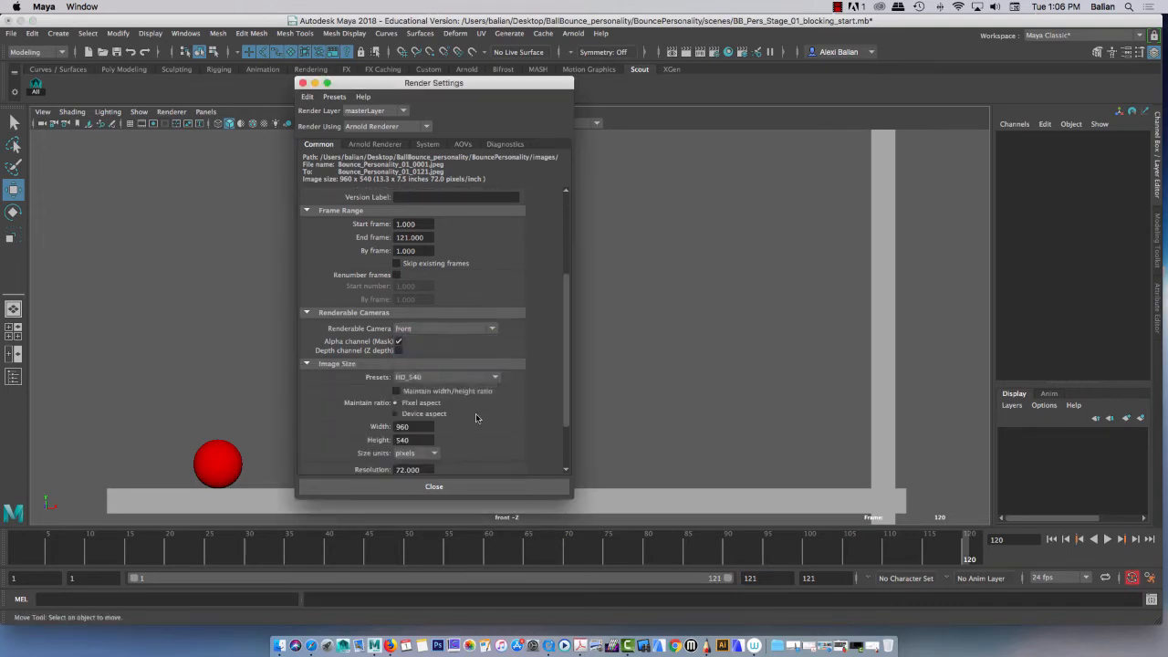
Try the Full_1024 and HD_1080 image size presets for the render and return to the HD_540 preset.
{"action": "scroll", "coordinate": [466, 339], "scroll_direction": "down", "scroll_amount": 3}
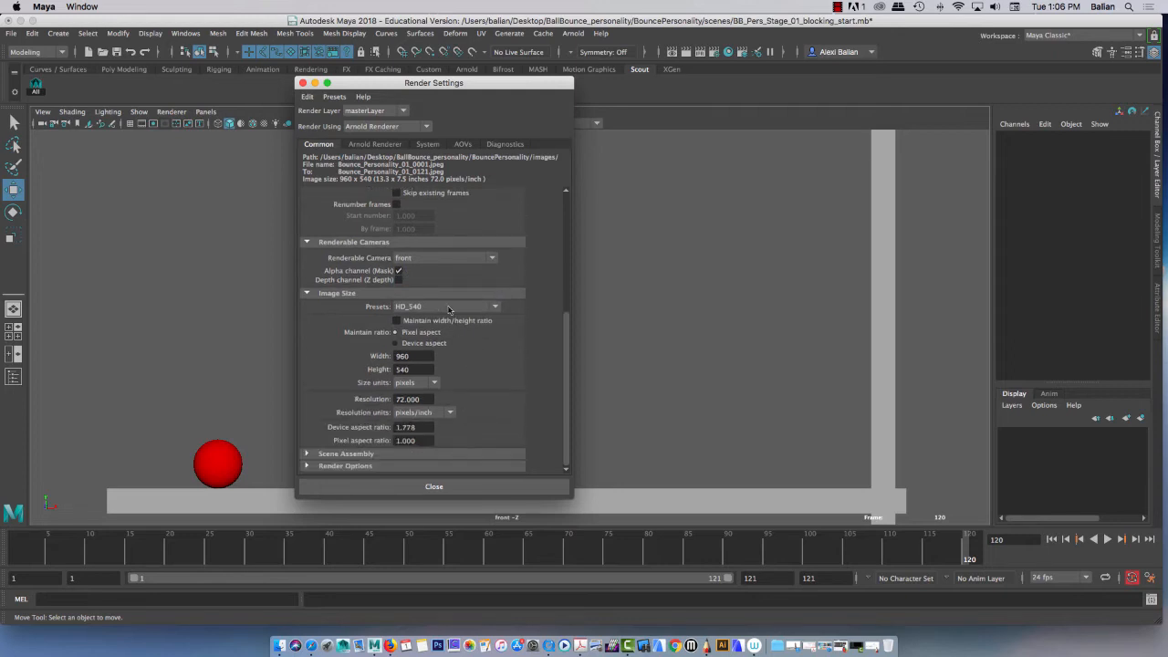
{"action": "left_click", "coordinate": [448, 308]}
{"action": "scroll", "coordinate": [447, 363], "scroll_direction": "up", "scroll_amount": 3}
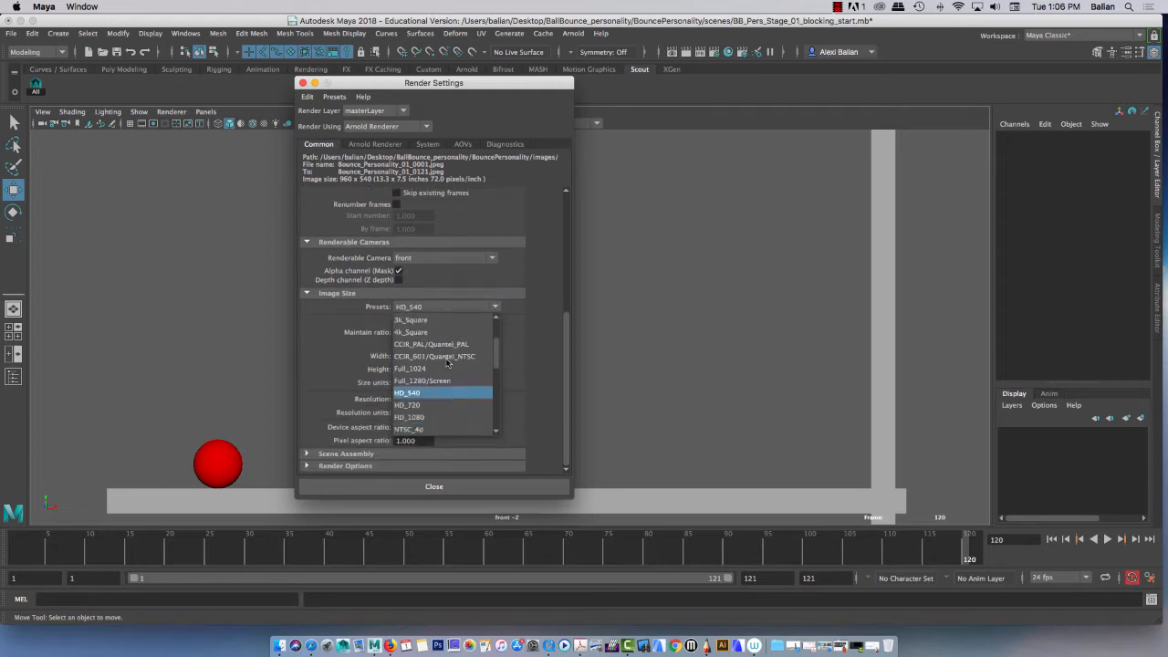
{"action": "left_click", "coordinate": [427, 369]}
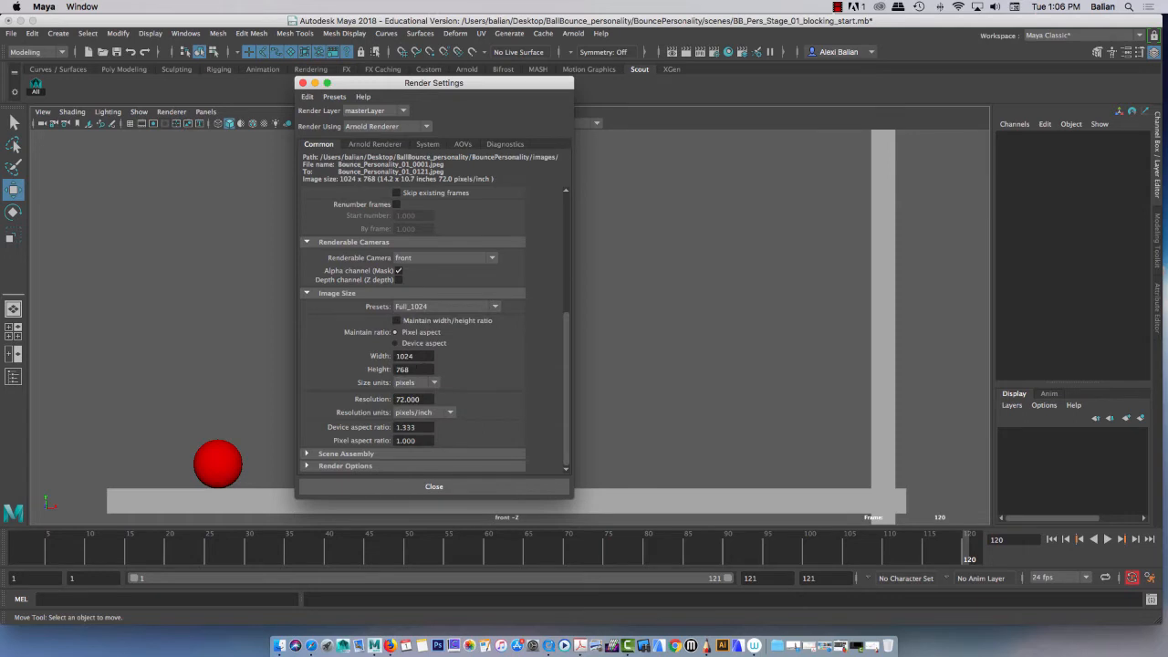
{"action": "left_click", "coordinate": [437, 307]}
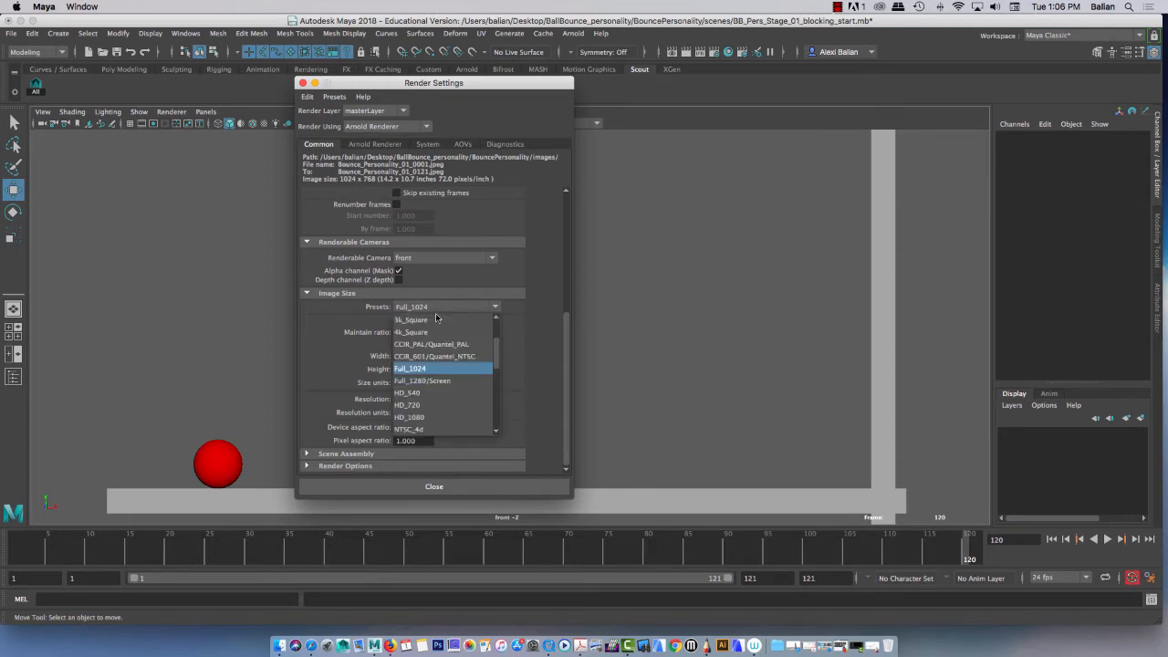
{"action": "left_click", "coordinate": [442, 417]}
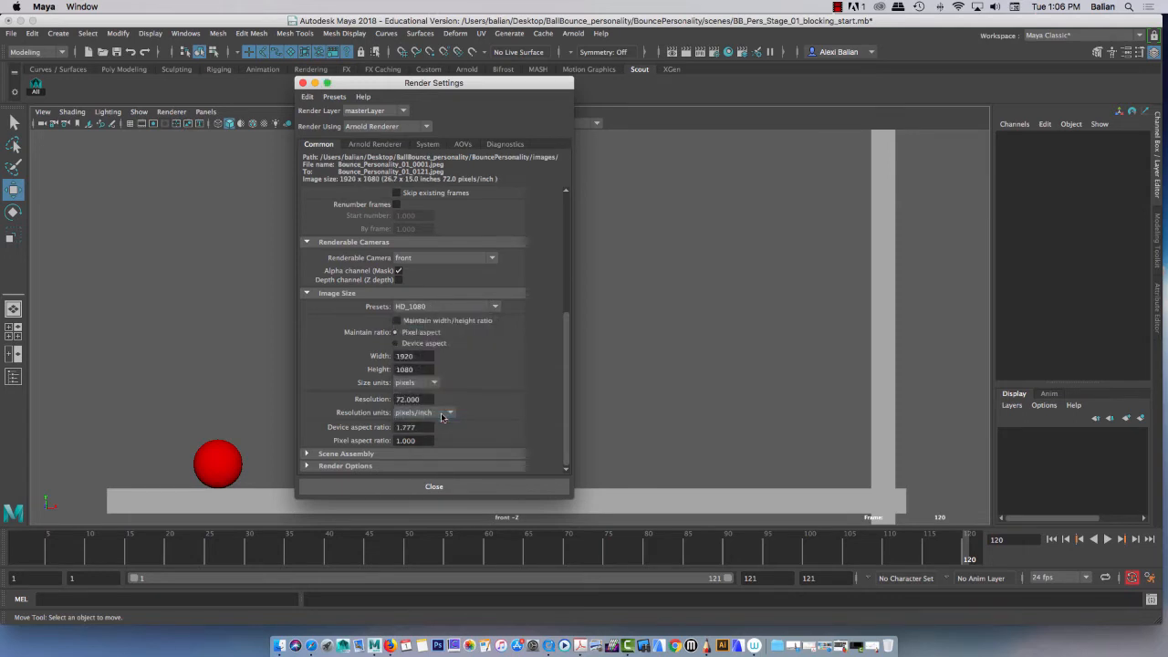
{"action": "left_click", "coordinate": [435, 308]}
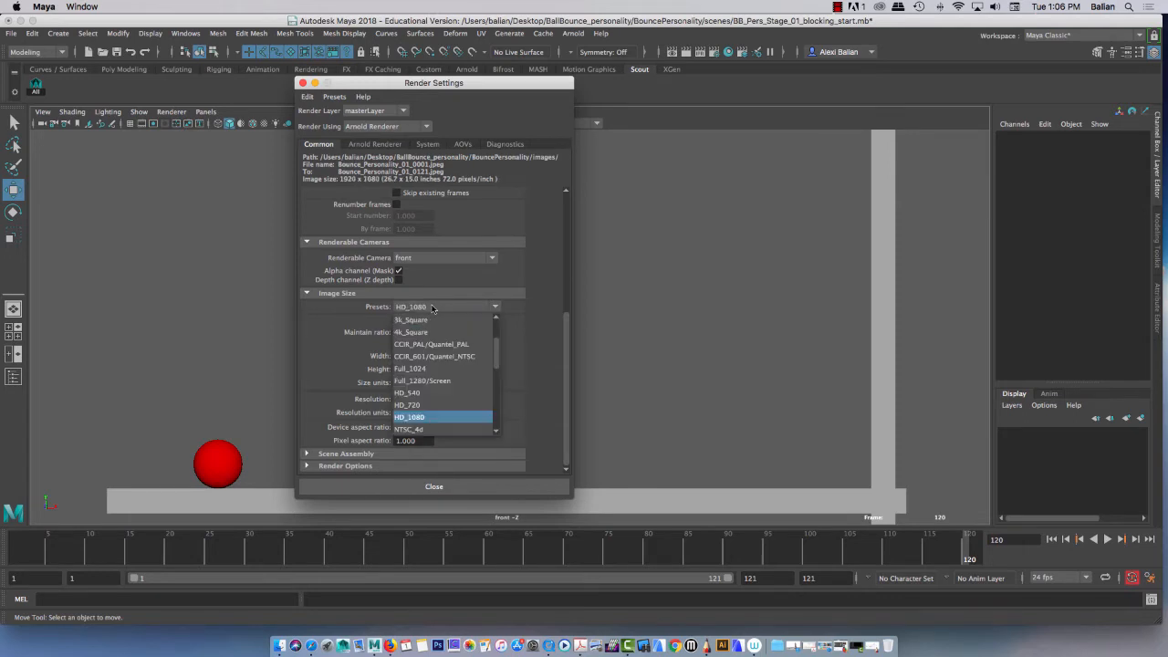
{"action": "left_click", "coordinate": [421, 393]}
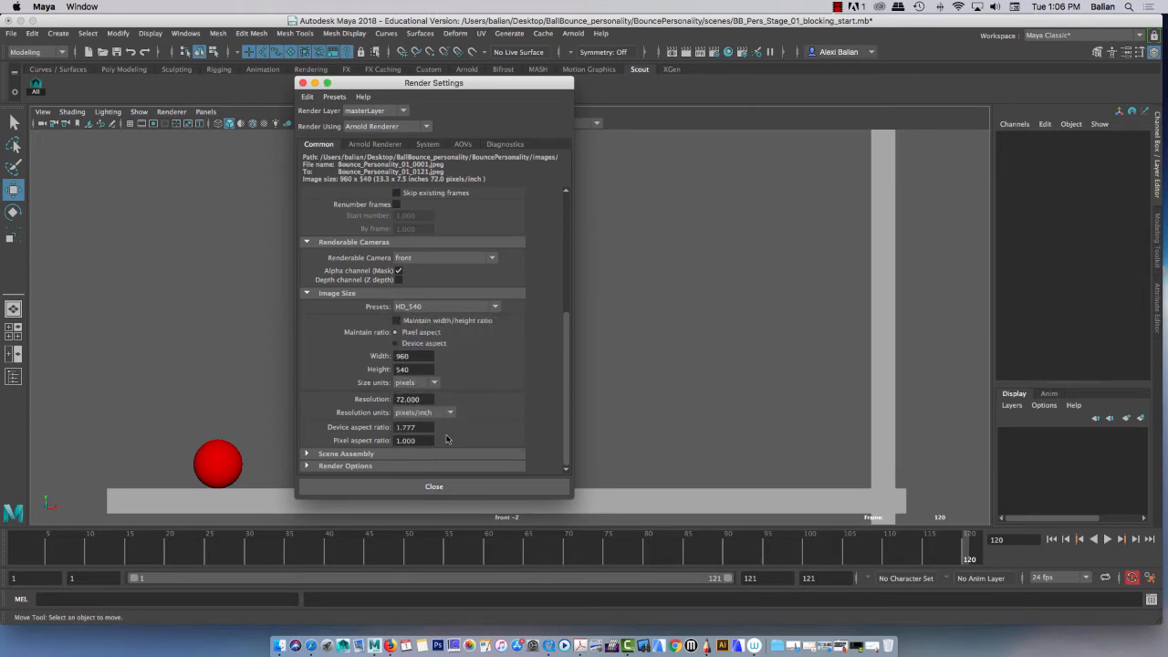
Review the Arnold Renderer sampling settings and close the render settings.
{"action": "left_click", "coordinate": [365, 144]}
{"action": "left_click_drag", "start_coordinate": [464, 213], "coordinate": [383, 222]}
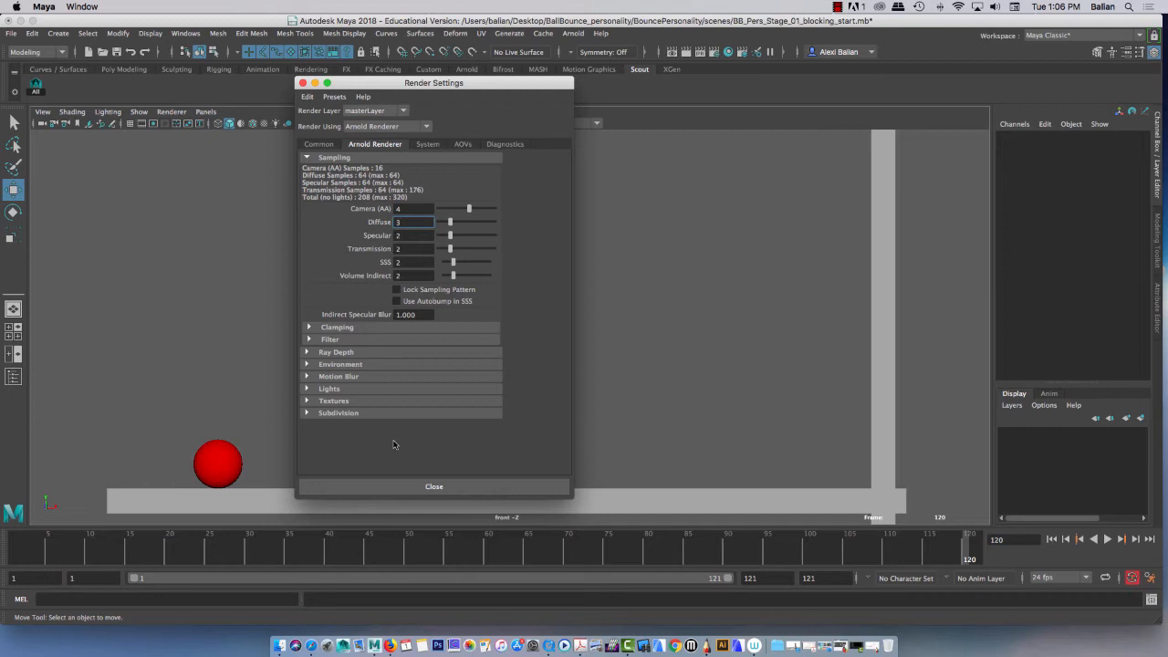
{"action": "left_click", "coordinate": [406, 486]}
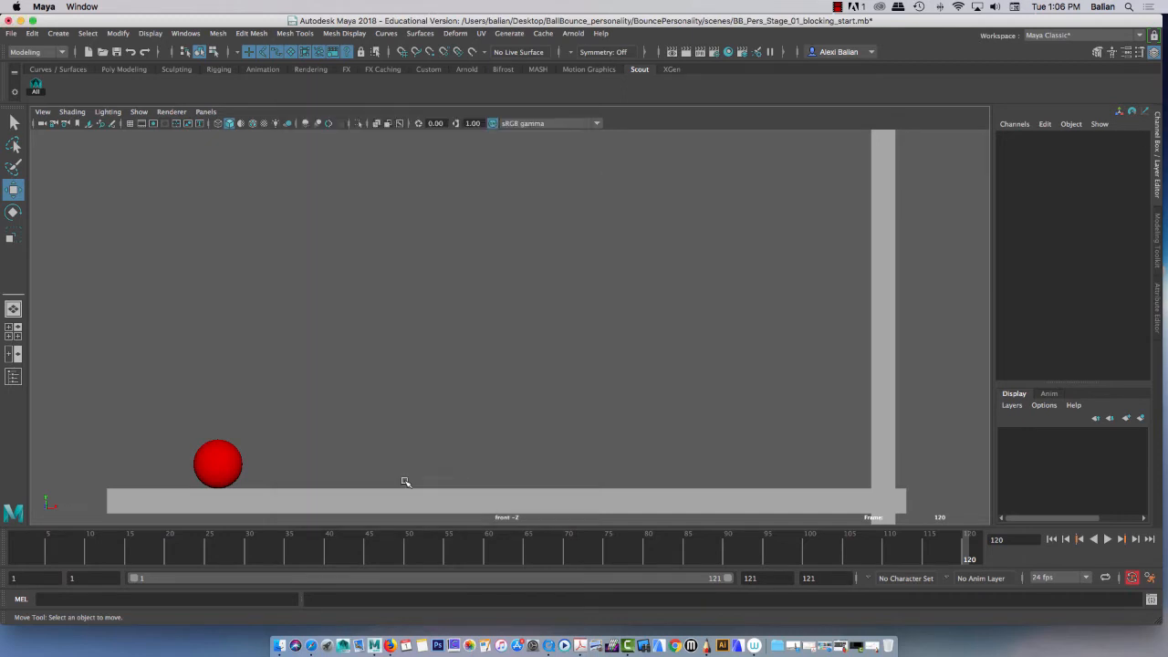
Open the playblast options for the timeline's animation.
{"action": "right_click", "coordinate": [519, 557]}
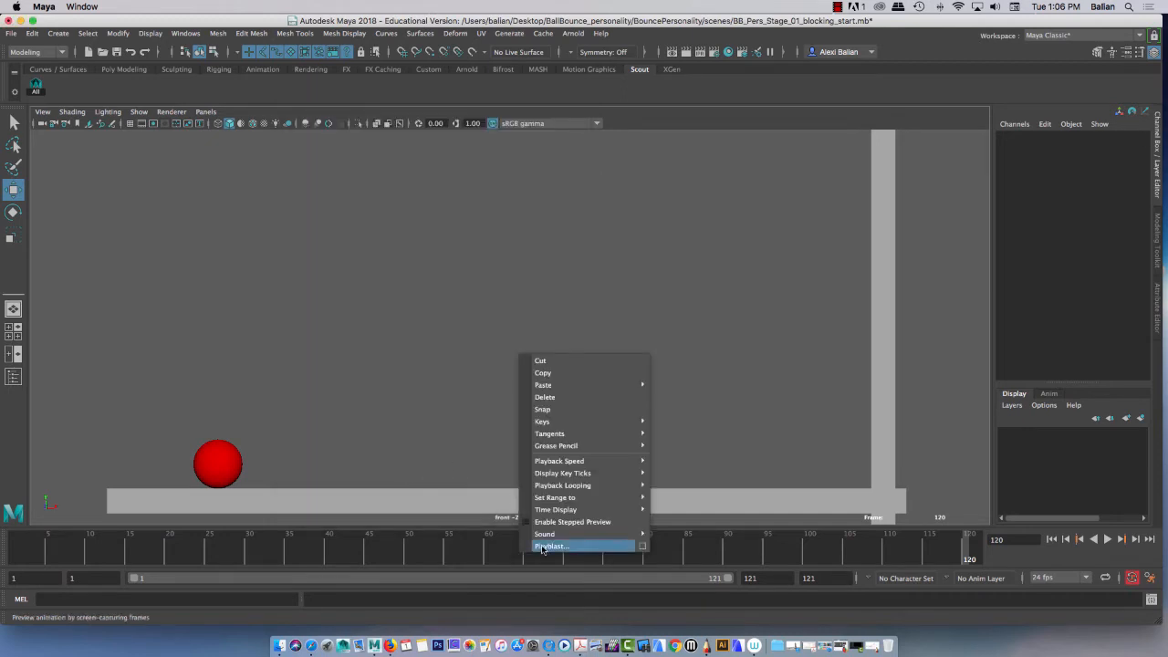
{"action": "left_click", "coordinate": [503, 542]}
{"action": "right_click", "coordinate": [503, 542]}
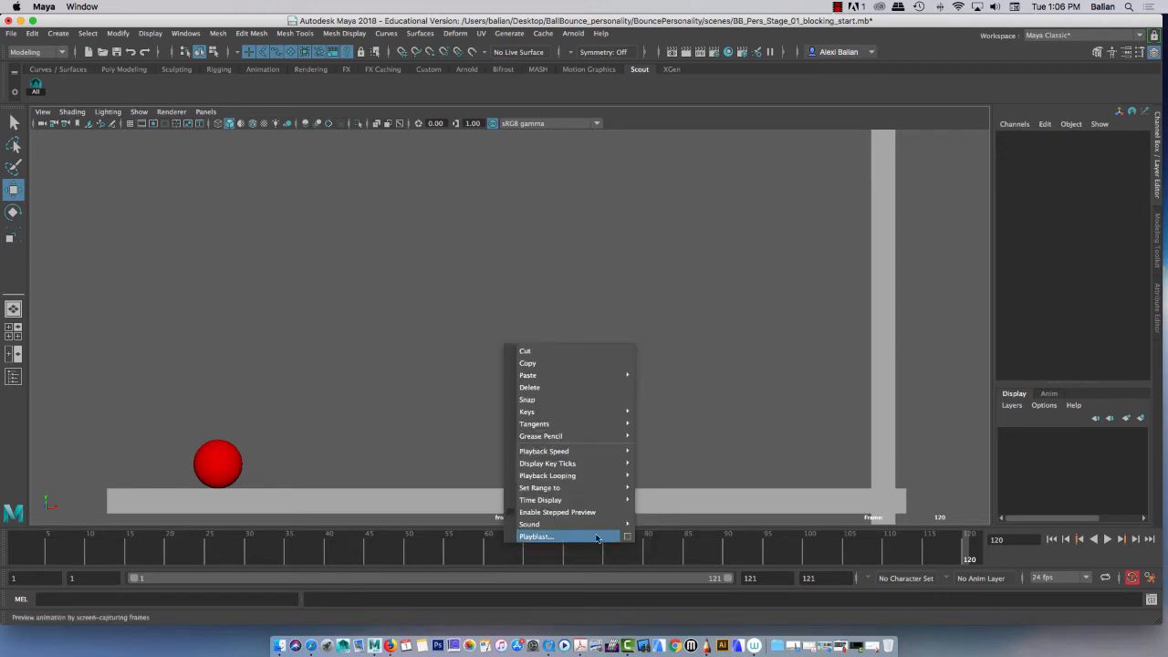
{"action": "left_click", "coordinate": [627, 537]}
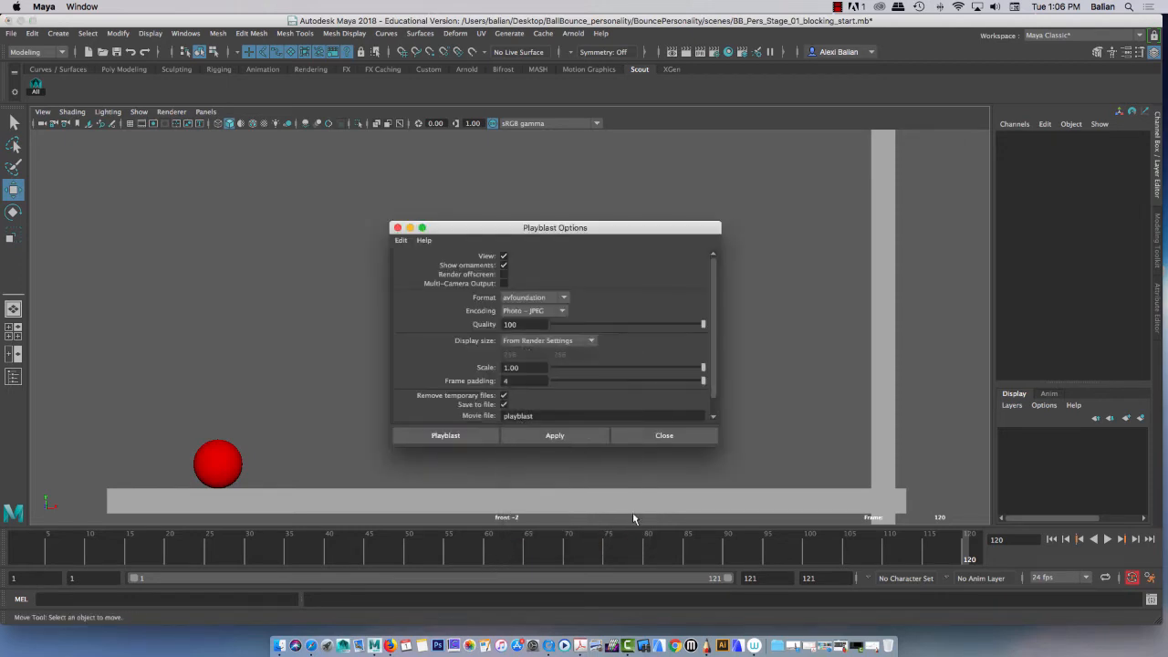
Try the image format with jpg encoding for the playblast.
{"action": "left_click", "coordinate": [532, 298]}
{"action": "left_click", "coordinate": [532, 312]}
{"action": "left_click", "coordinate": [529, 304]}
{"action": "left_click", "coordinate": [530, 314]}
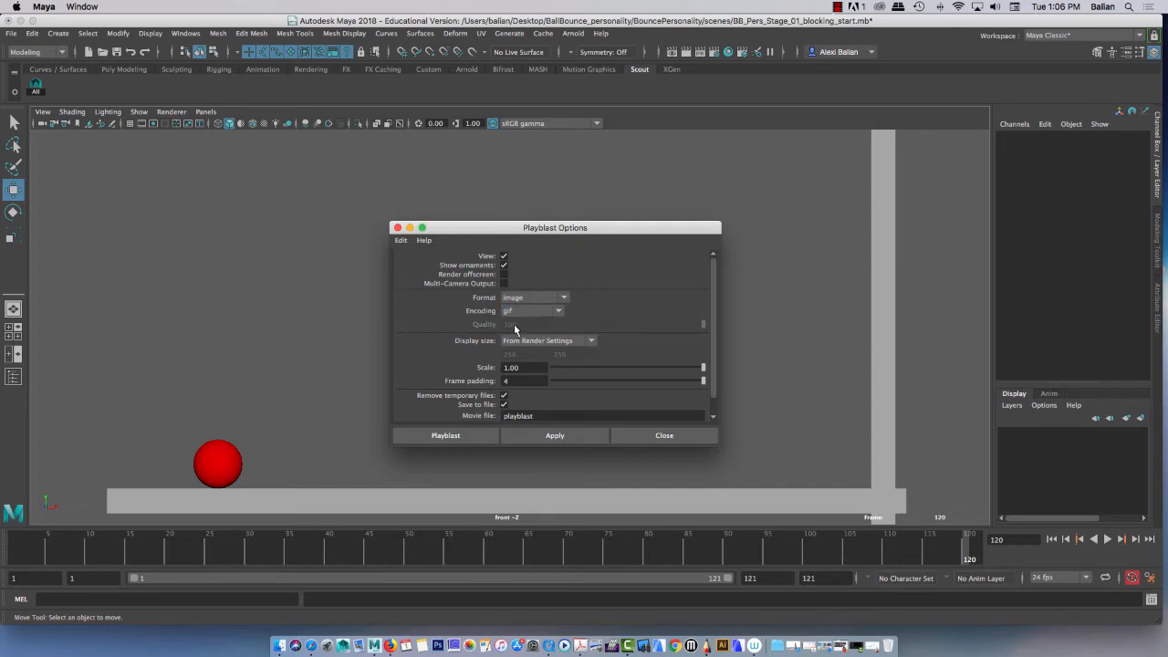
{"action": "left_click", "coordinate": [524, 314]}
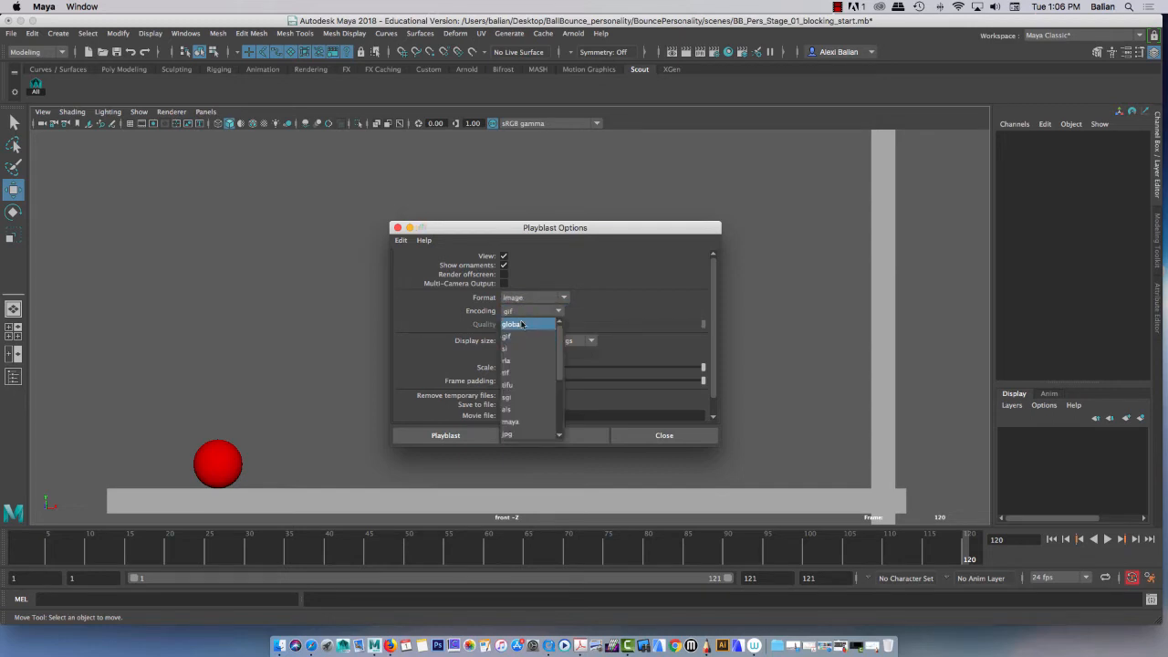
{"action": "left_click", "coordinate": [522, 435]}
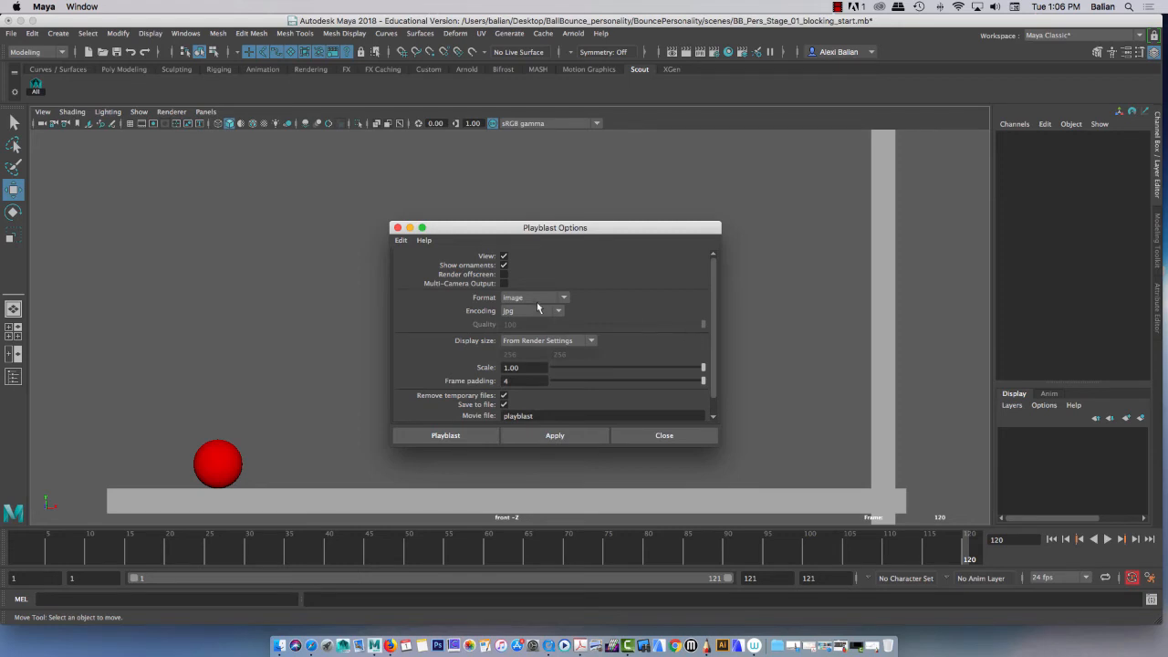
Set the playblast format to avfoundation and take its display size from the render settings.
{"action": "left_click", "coordinate": [539, 303]}
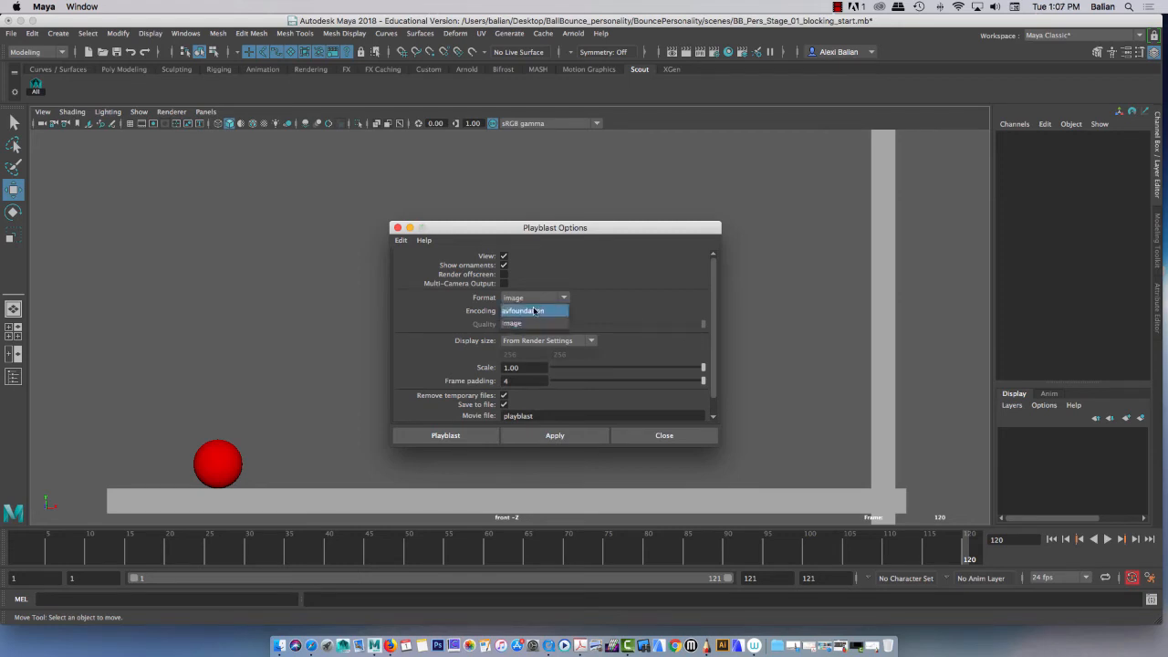
{"action": "left_click", "coordinate": [535, 314]}
{"action": "left_click", "coordinate": [563, 343]}
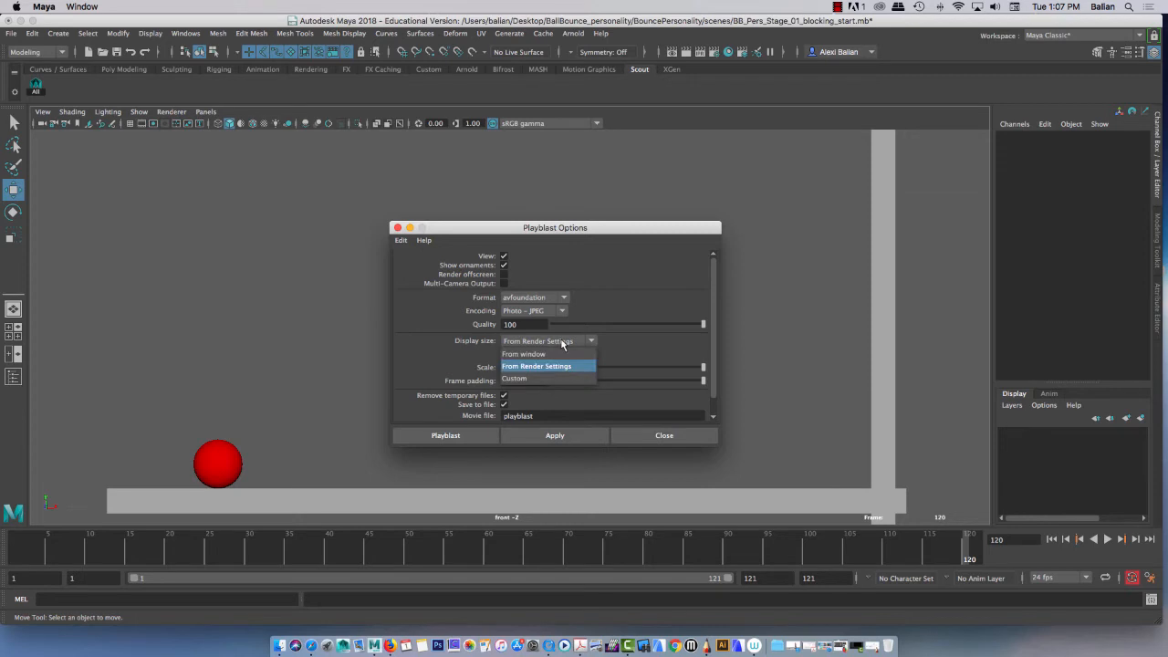
{"action": "left_click", "coordinate": [542, 367]}
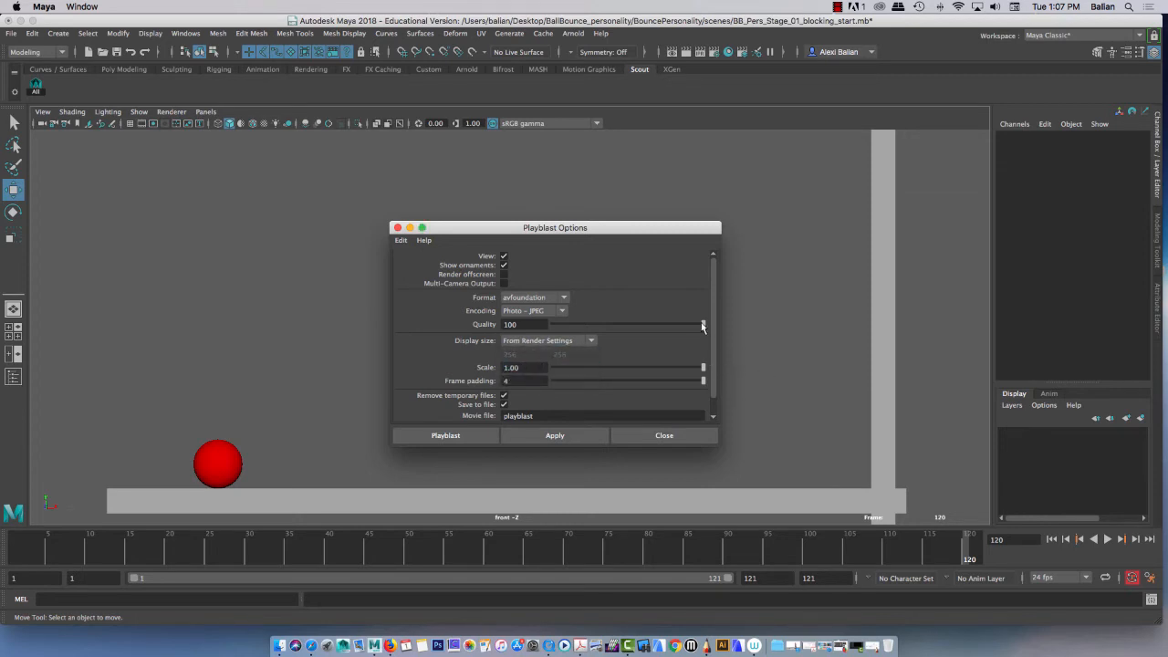
Name the playblast movie file bounce_Block_01 in the project's movies folder and create the playblast.
{"action": "scroll", "coordinate": [649, 377], "scroll_direction": "down", "scroll_amount": 1}
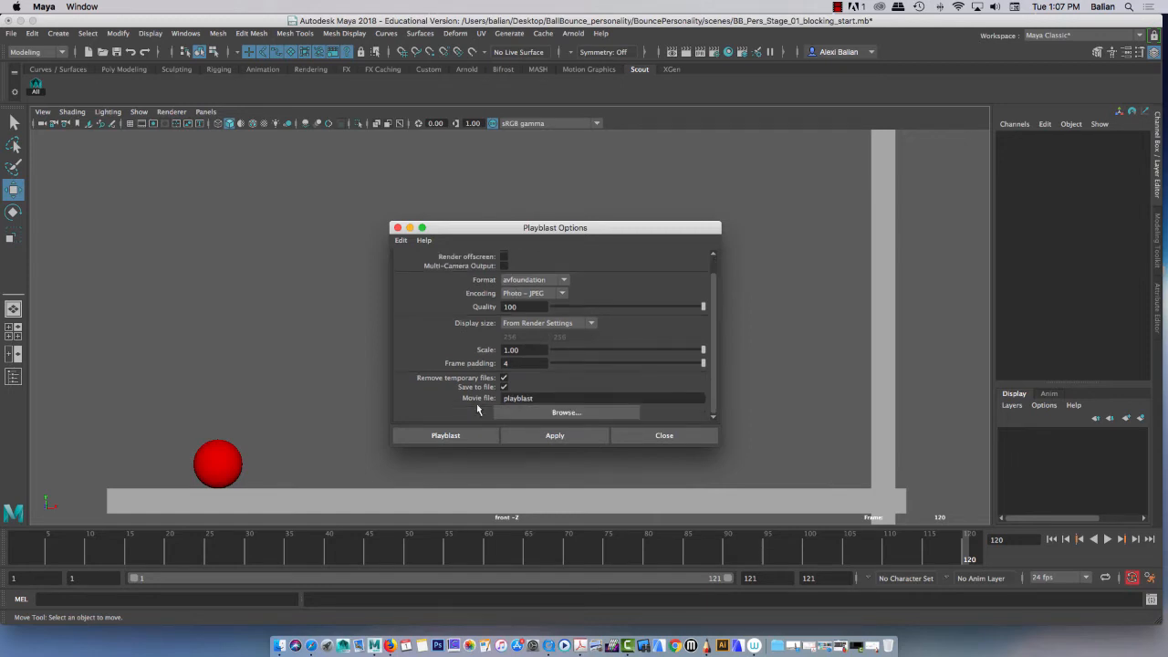
{"action": "left_click", "coordinate": [543, 414]}
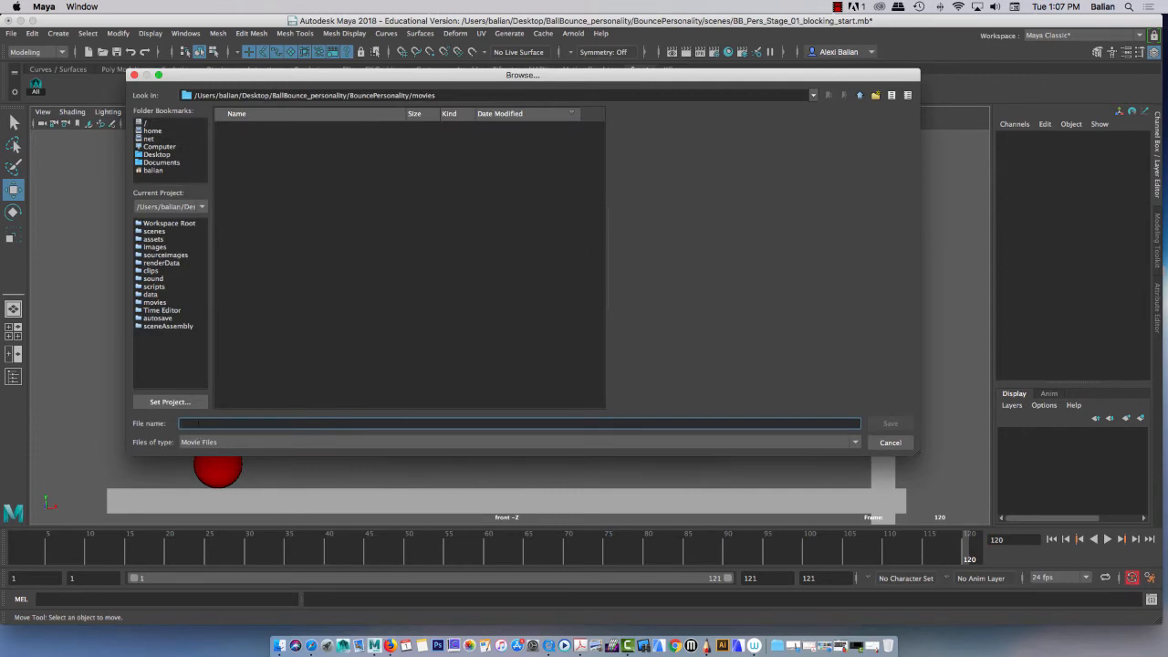
{"action": "type", "text": "bounce_Block_01"}
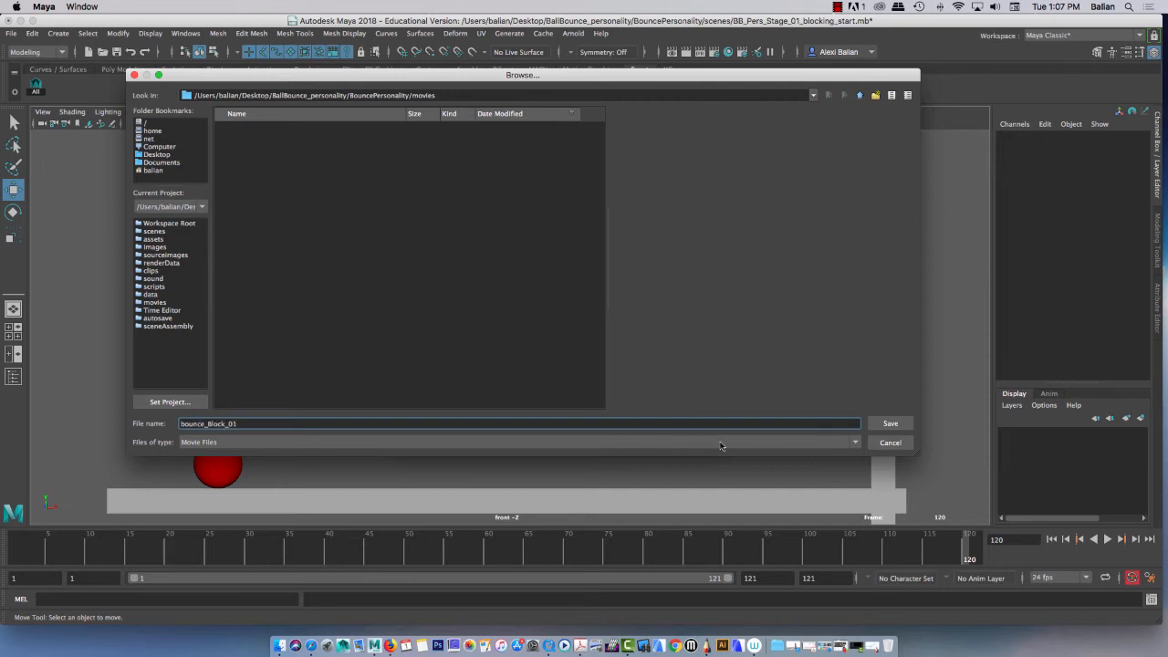
{"action": "left_click", "coordinate": [890, 426]}
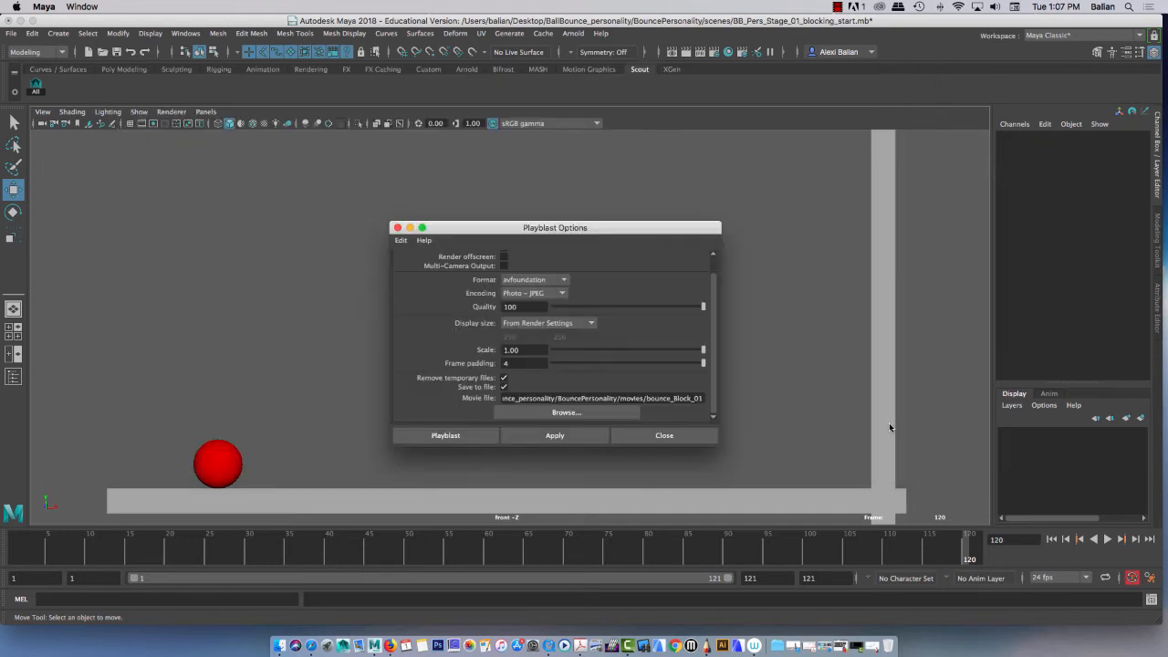
{"action": "left_click", "coordinate": [595, 441]}
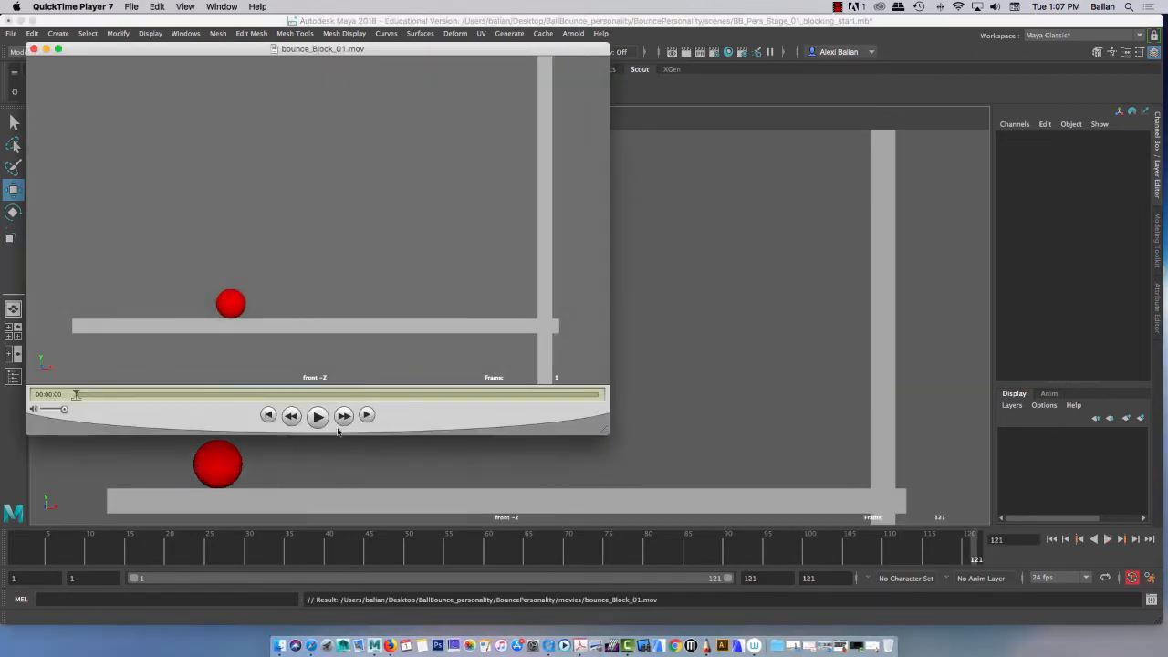
Play the bounce_Block_01 movie through in QuickTime Player and close it.
{"action": "left_click", "coordinate": [318, 417]}
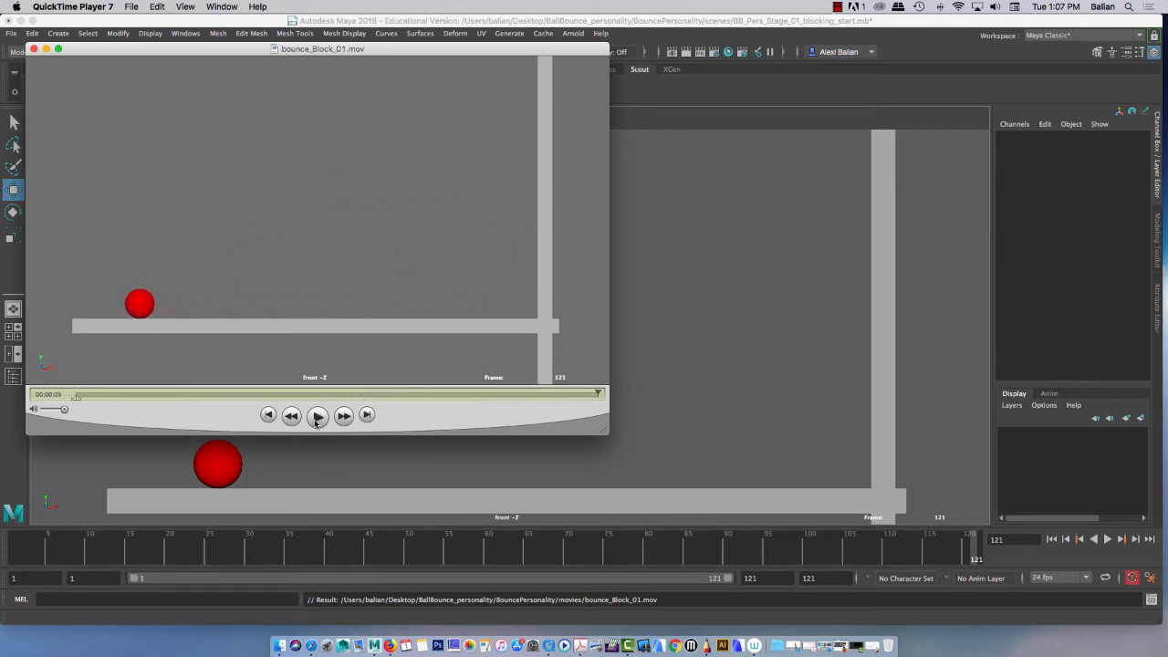
{"action": "left_click", "coordinate": [32, 48]}
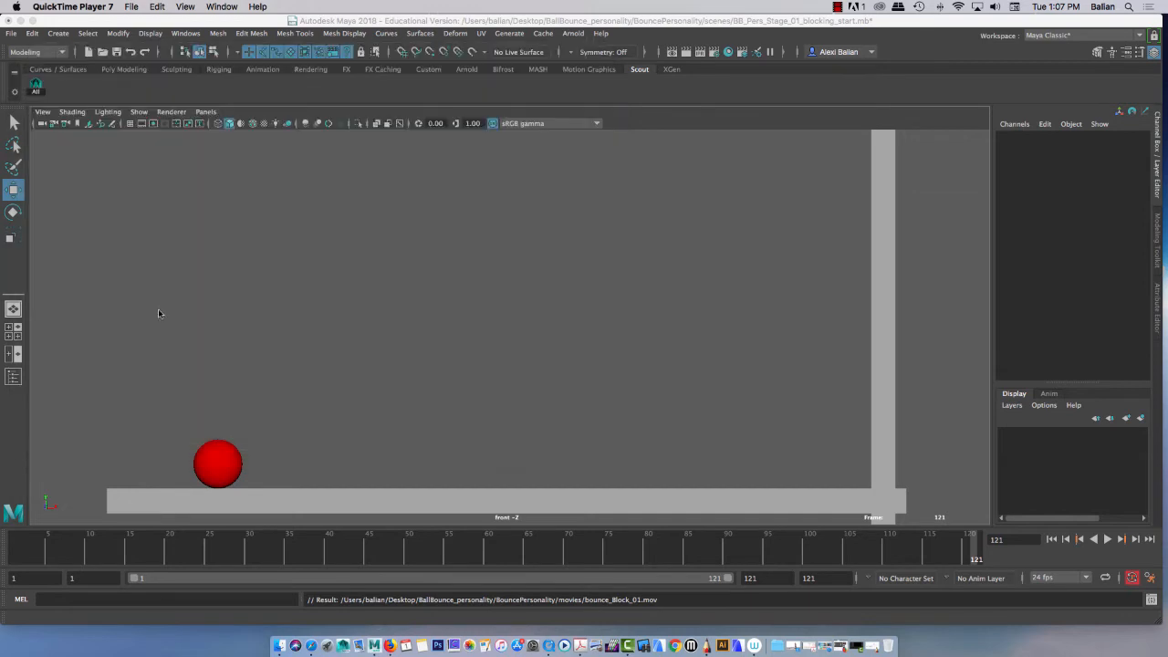
Bring the red ball down to the floor at frame 20 by setting its Translate Y to 1.
{"action": "left_click", "coordinate": [219, 476]}
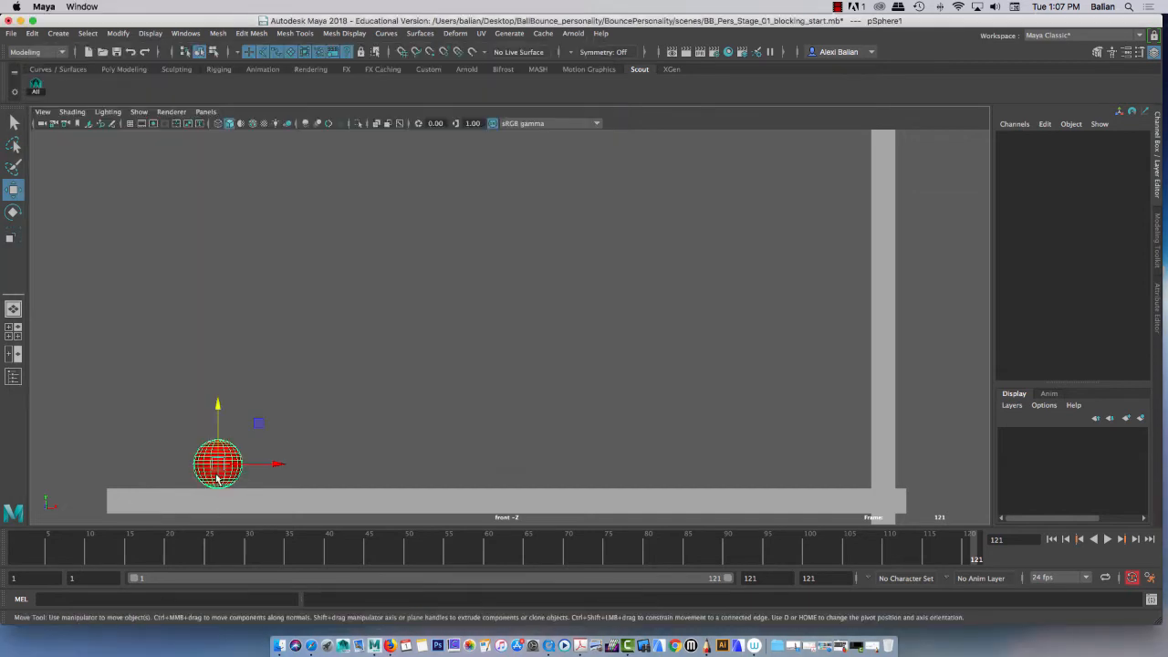
{"action": "left_click", "coordinate": [95, 549]}
{"action": "left_click_drag", "start_coordinate": [91, 548], "coordinate": [167, 552]}
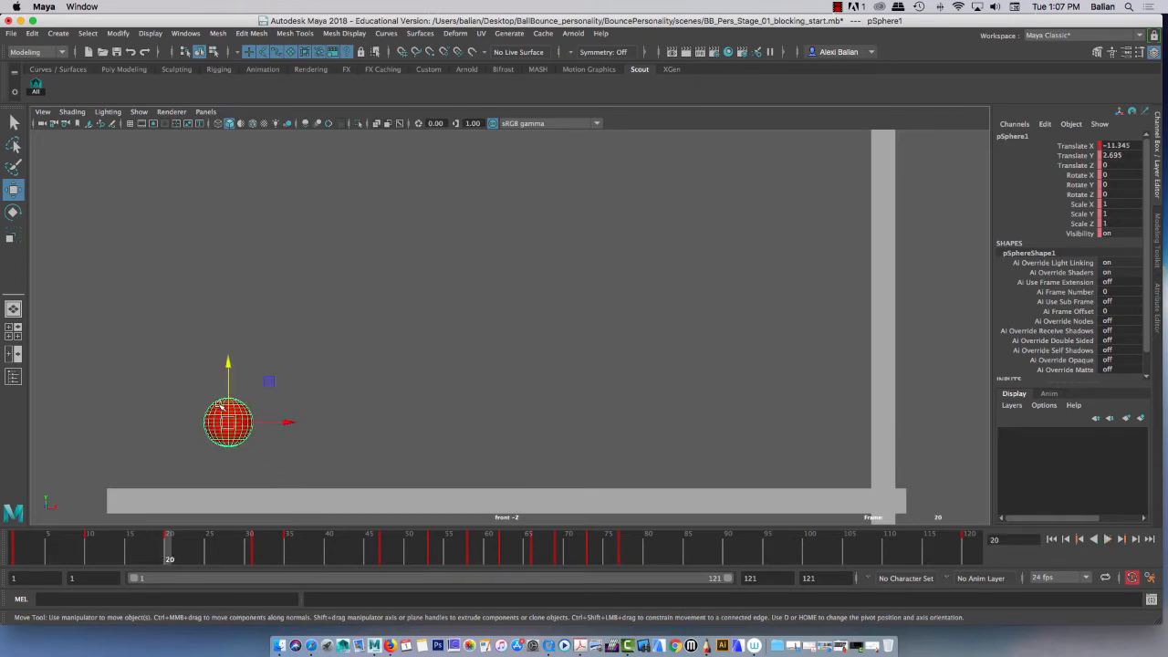
{"action": "left_click", "coordinate": [91, 553]}
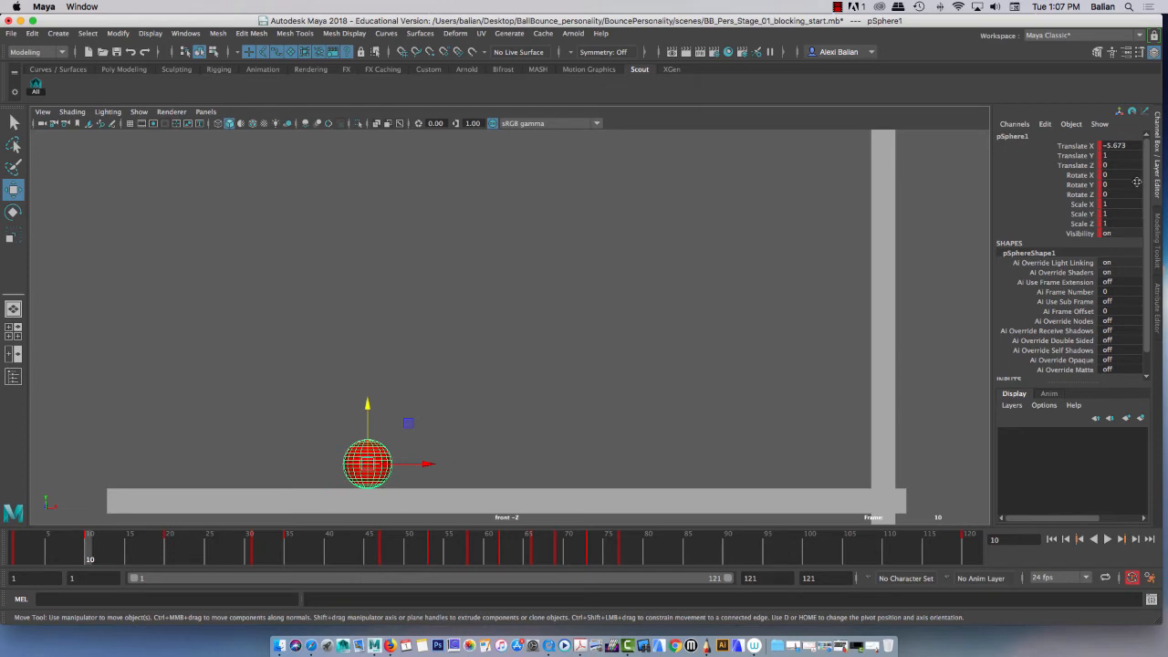
{"action": "left_click", "coordinate": [168, 553]}
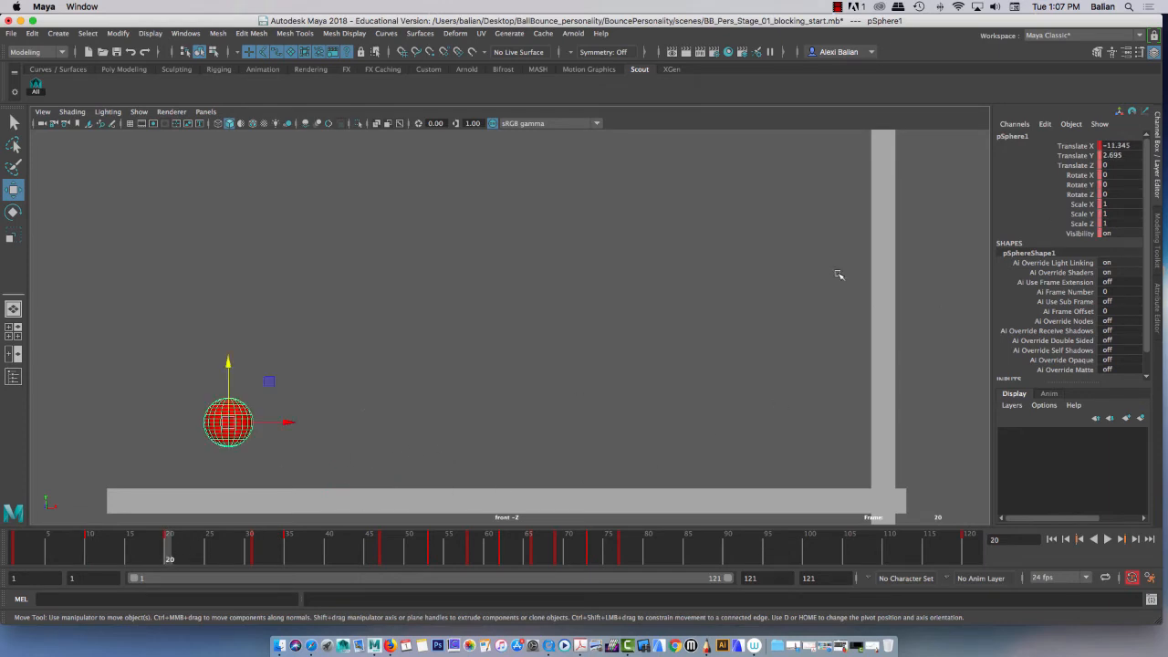
{"action": "double_click", "coordinate": [1117, 155]}
{"action": "type", "text": "1"}
{"action": "key", "text": "Return"}
Copy the ball's key at frame 20 and paste it at frame 23 to hold the pose.
{"action": "mouse_move", "coordinate": [170, 552]}
{"action": "left_mouse_down"}
{"action": "mouse_move", "coordinate": [226, 552]}
{"action": "mouse_move", "coordinate": [98, 552]}
{"action": "mouse_move", "coordinate": [209, 552]}
{"action": "mouse_move", "coordinate": [170, 556]}
{"action": "left_mouse_up"}
{"action": "right_click", "coordinate": [170, 554]}
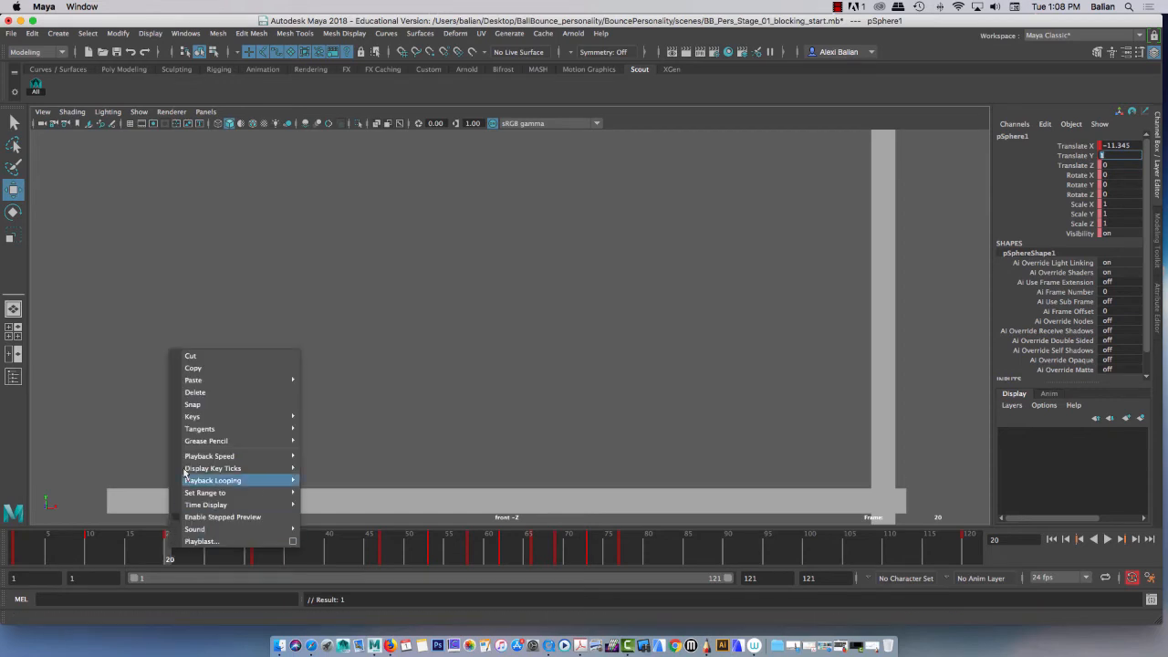
{"action": "left_click", "coordinate": [199, 368]}
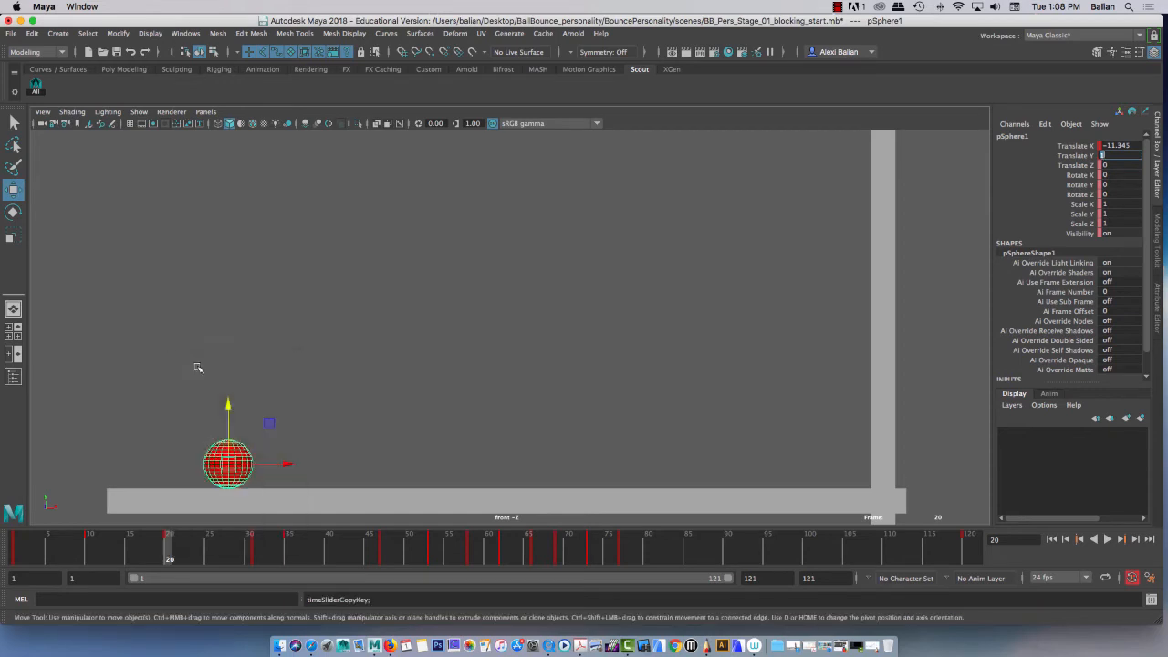
{"action": "left_click_drag", "start_coordinate": [183, 556], "coordinate": [194, 561]}
{"action": "right_click", "coordinate": [195, 559]}
{"action": "mouse_move", "coordinate": [274, 387]}
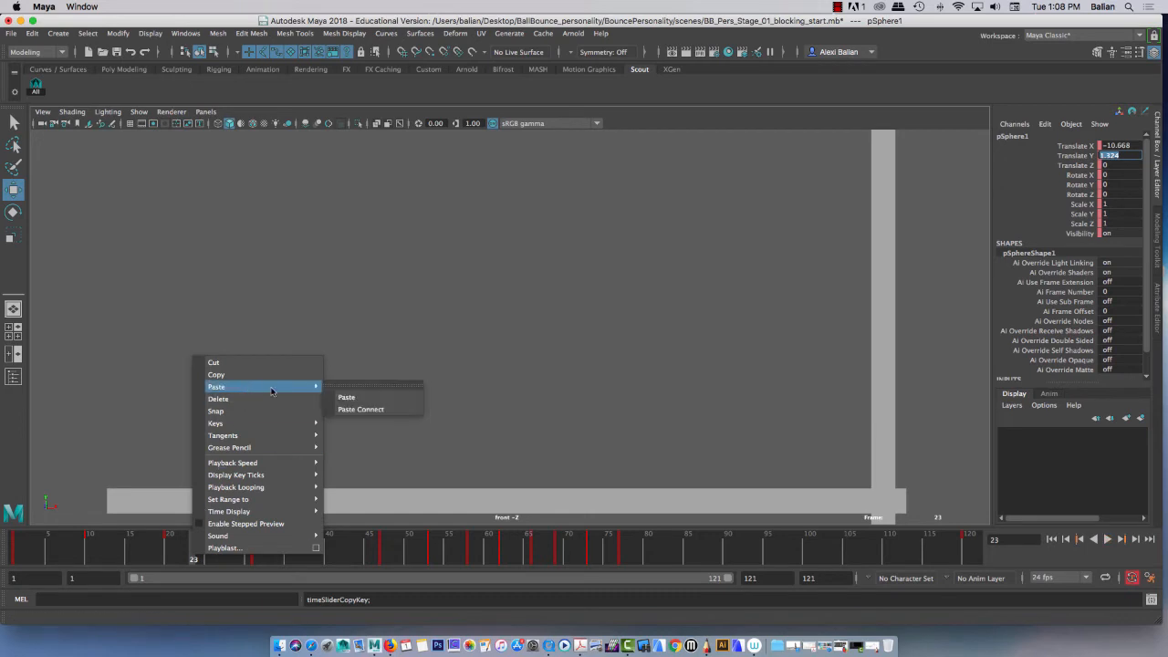
{"action": "left_click", "coordinate": [346, 397]}
Bring the ball down to the floor at frame 31 by setting its Translate Y to 1.
{"action": "left_click_drag", "start_coordinate": [130, 552], "coordinate": [257, 554]}
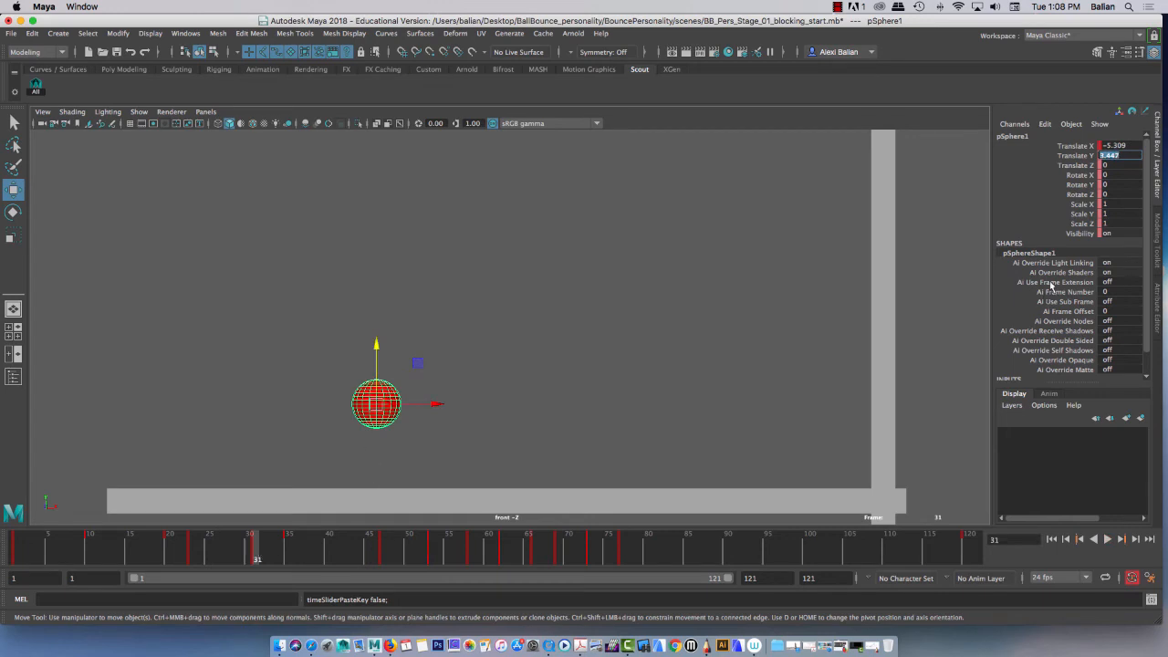
{"action": "left_click", "coordinate": [1129, 155]}
{"action": "left_click_drag", "start_coordinate": [1121, 155], "coordinate": [1086, 159]}
{"action": "type", "text": "1"}
{"action": "key", "text": "Return"}
Copy the ball's key at frame 31 and paste it at frame 35 to hold the pose.
{"action": "mouse_move", "coordinate": [255, 558]}
{"action": "left_mouse_down"}
{"action": "mouse_move", "coordinate": [199, 555]}
{"action": "mouse_move", "coordinate": [289, 557]}
{"action": "mouse_move", "coordinate": [256, 558]}
{"action": "left_mouse_up"}
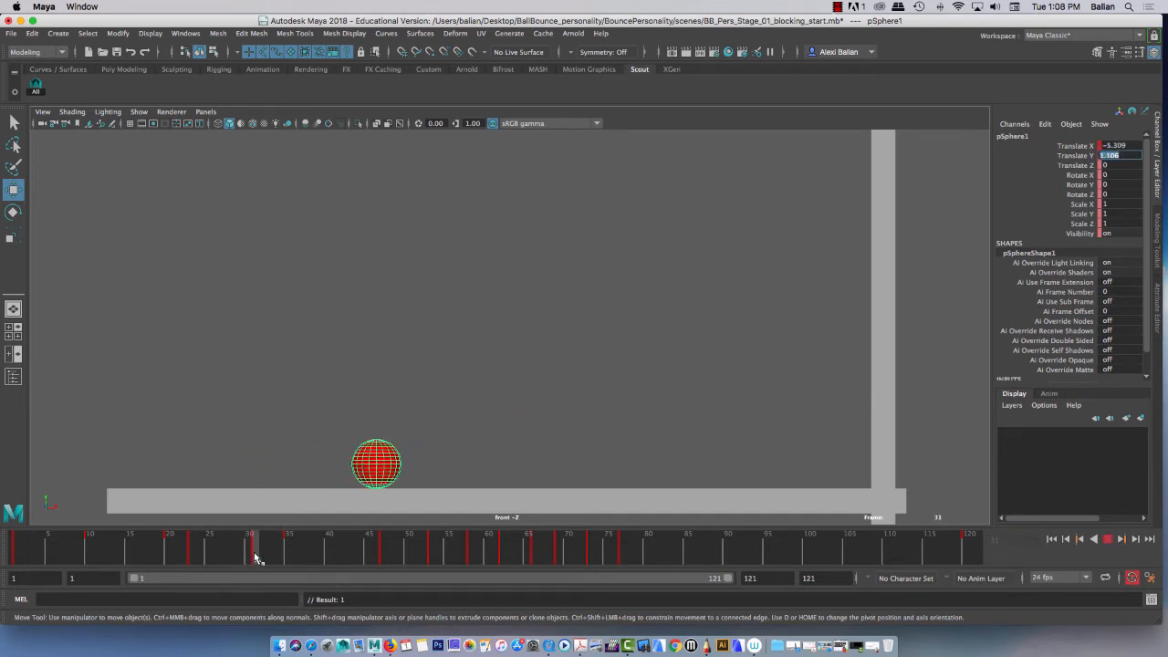
{"action": "right_click", "coordinate": [256, 558]}
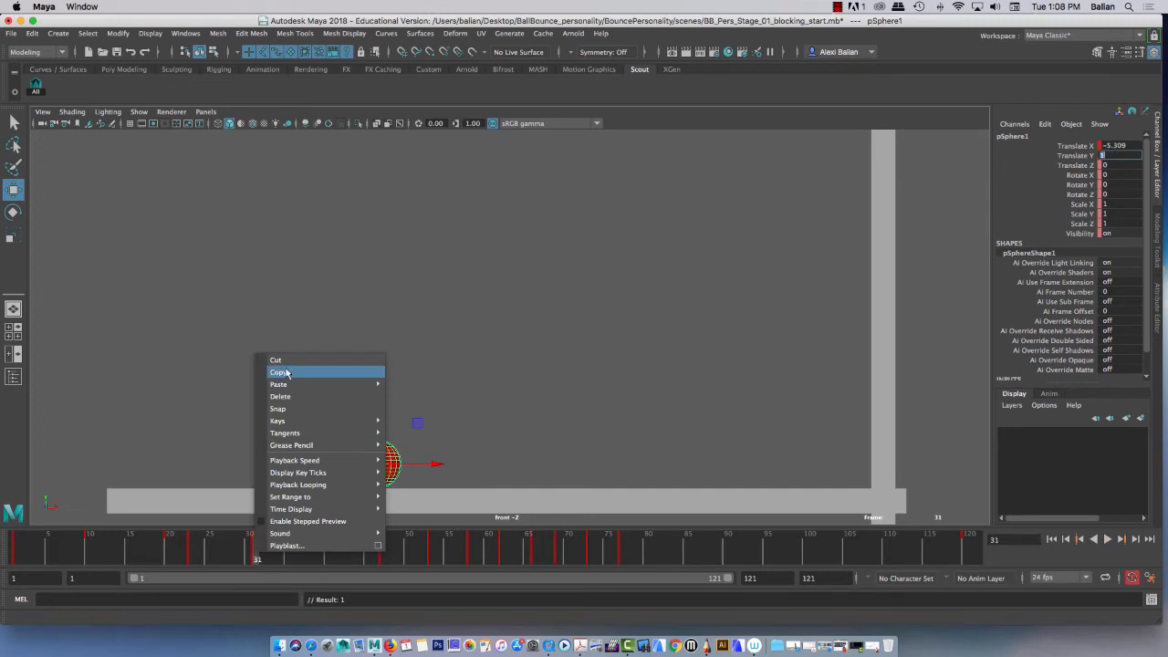
{"action": "left_click", "coordinate": [289, 370]}
{"action": "left_click", "coordinate": [286, 548]}
{"action": "right_click", "coordinate": [286, 545]}
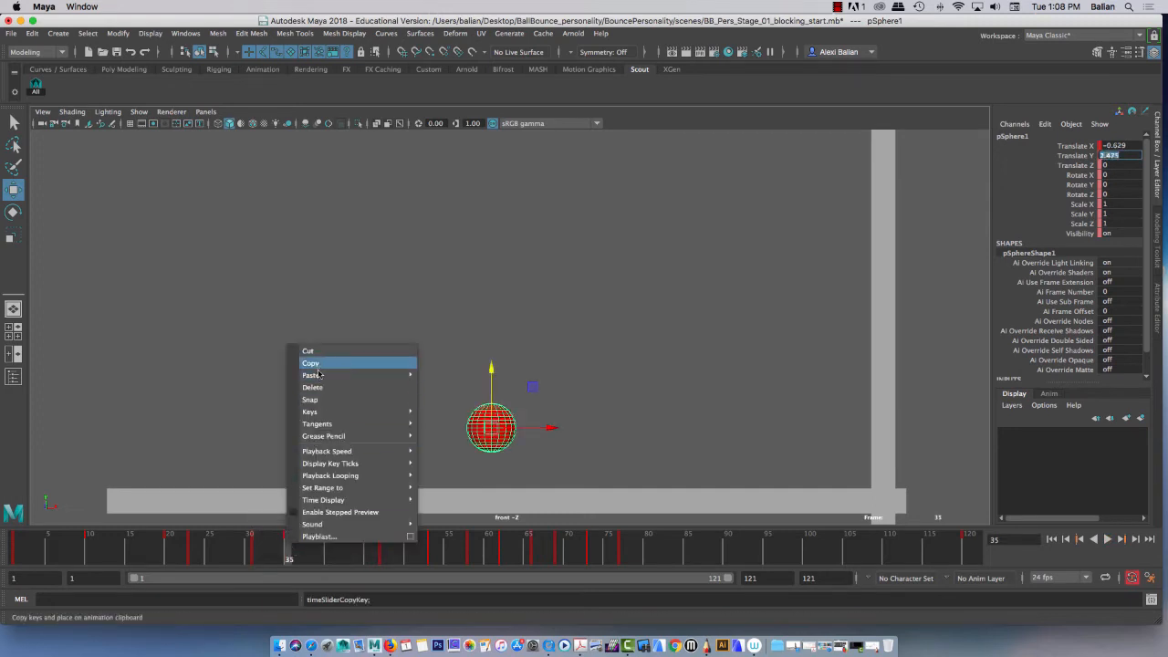
{"action": "mouse_move", "coordinate": [388, 374]}
{"action": "left_click", "coordinate": [441, 386]}
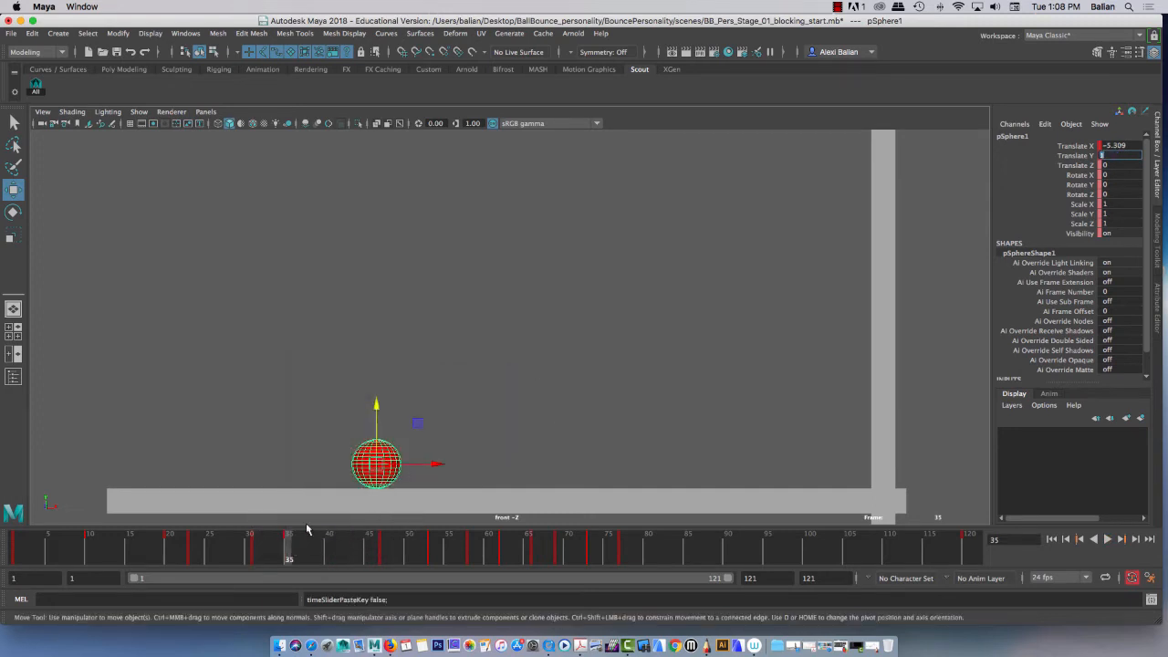
Switch to a stacked two-pane layout with the Graph Editor under the front view and give the front view more height.
{"action": "left_click_drag", "start_coordinate": [307, 547], "coordinate": [761, 537]}
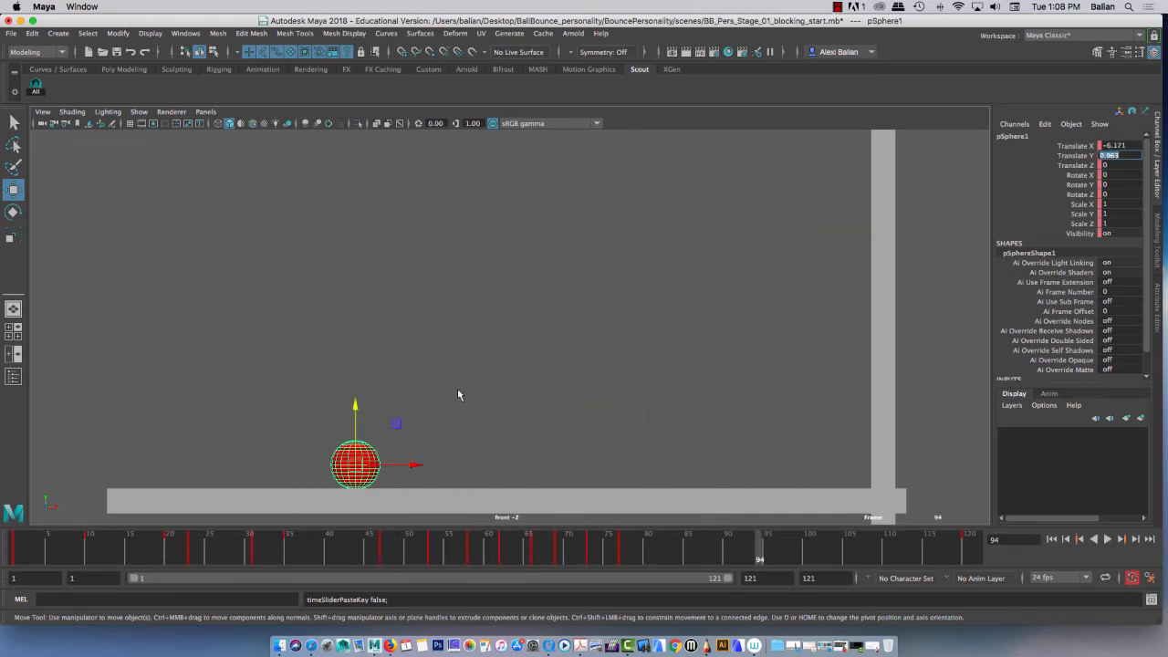
{"action": "left_click", "coordinate": [205, 111]}
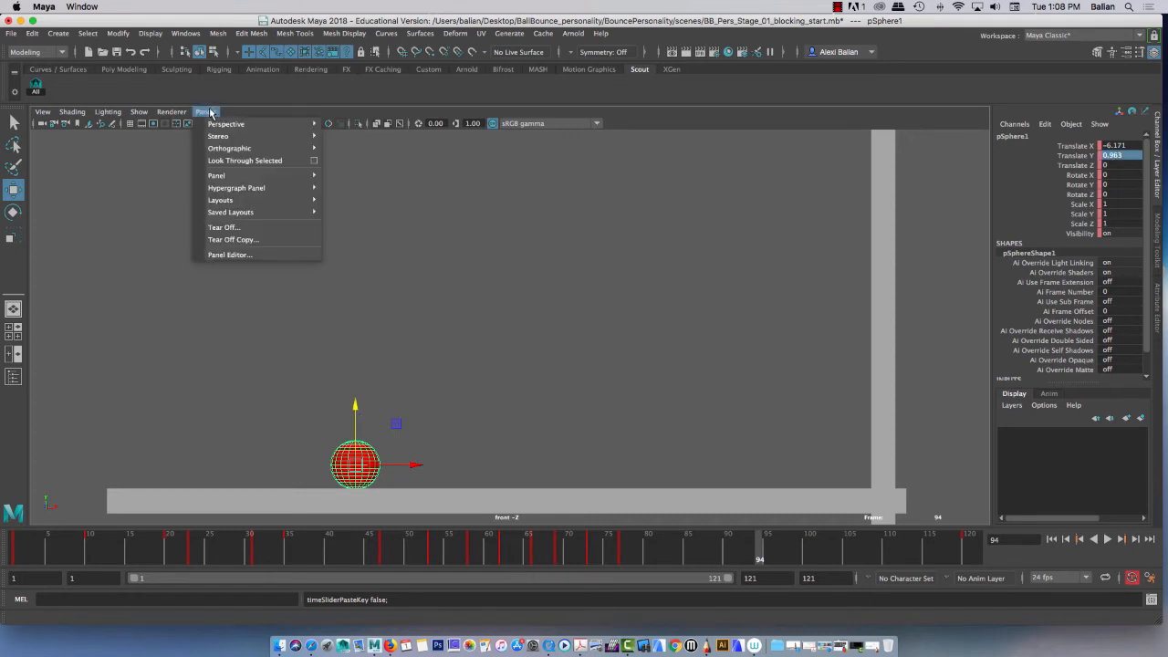
{"action": "mouse_move", "coordinate": [241, 177]}
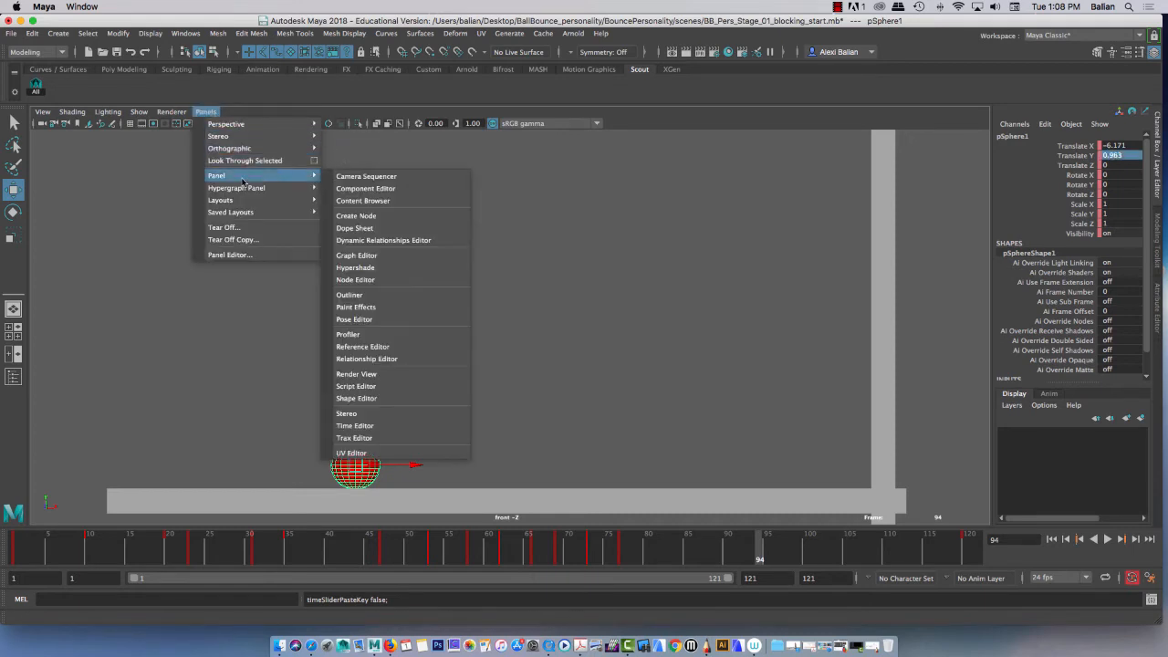
{"action": "mouse_move", "coordinate": [255, 200]}
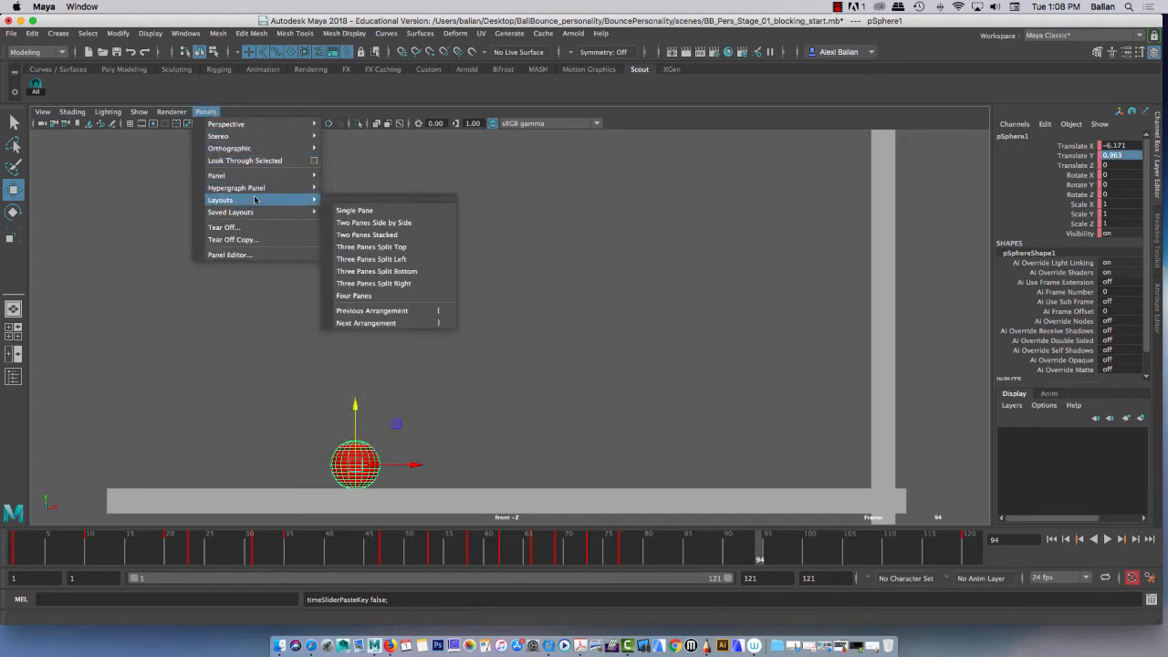
{"action": "left_click", "coordinate": [381, 234]}
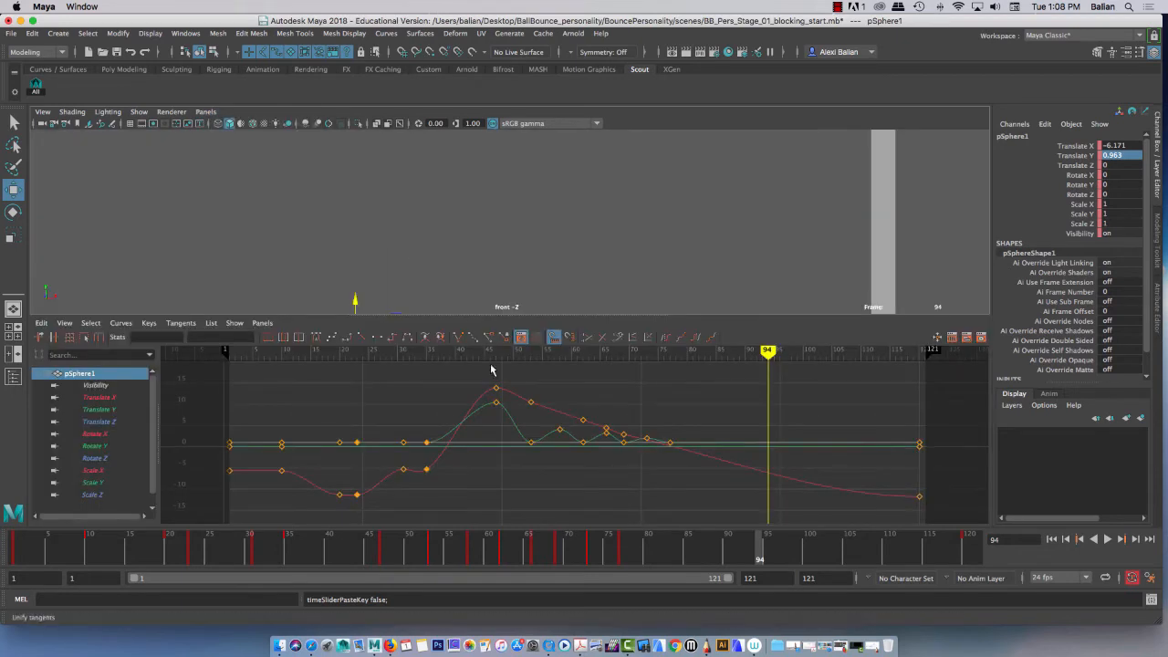
{"action": "left_click_drag", "start_coordinate": [464, 317], "coordinate": [454, 374]}
{"action": "scroll", "coordinate": [475, 278], "scroll_direction": "down", "scroll_amount": 2}
{"action": "middle_click_drag", "start_coordinate": [459, 337], "coordinate": [436, 268], "text": "alt"}
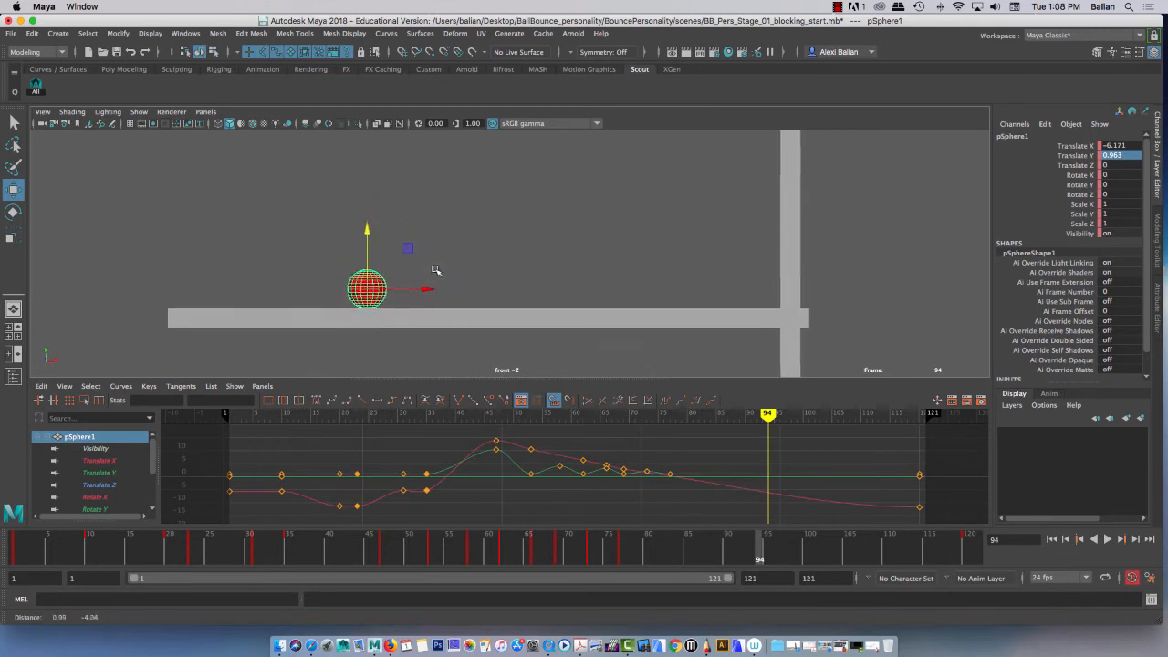
{"action": "scroll", "coordinate": [486, 248], "scroll_direction": "up", "scroll_amount": 1}
{"action": "scroll", "coordinate": [488, 248], "scroll_direction": "up", "scroll_amount": 3}
{"action": "scroll", "coordinate": [487, 247], "scroll_direction": "down", "scroll_amount": 1}
{"action": "middle_click_drag", "start_coordinate": [505, 233], "coordinate": [540, 241], "text": "alt"}
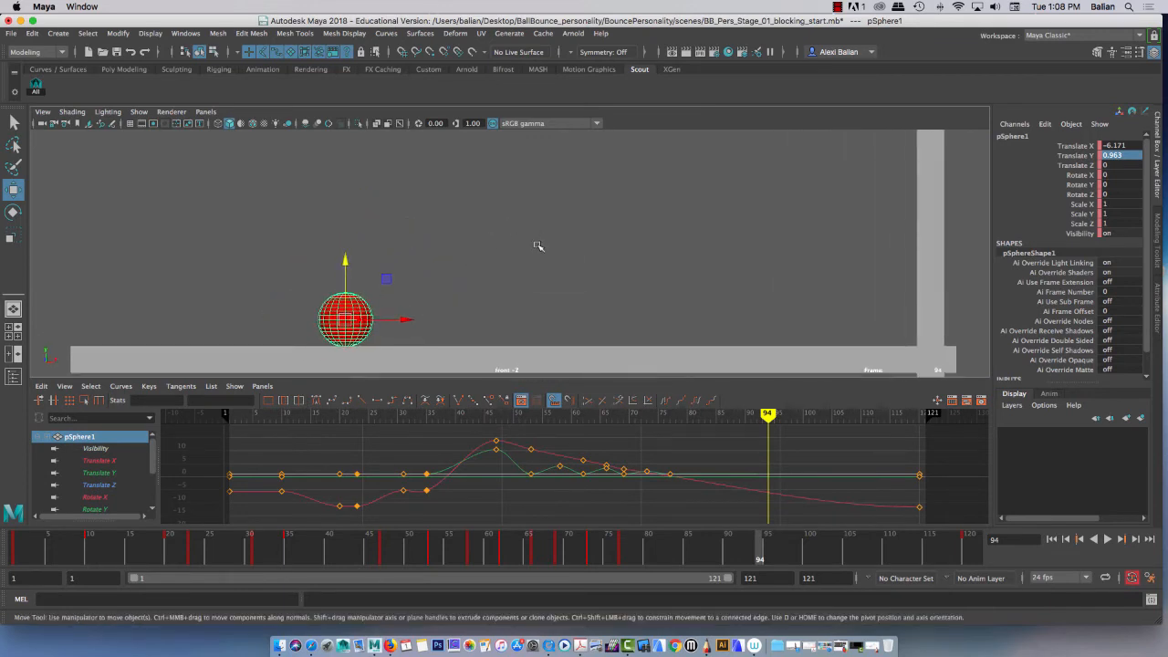
Isolate the ball's Translate Y curve and set linear tangents on the floor-contact keys at frames 35, 53, 62, 69 and 77.
{"action": "left_click", "coordinate": [114, 474]}
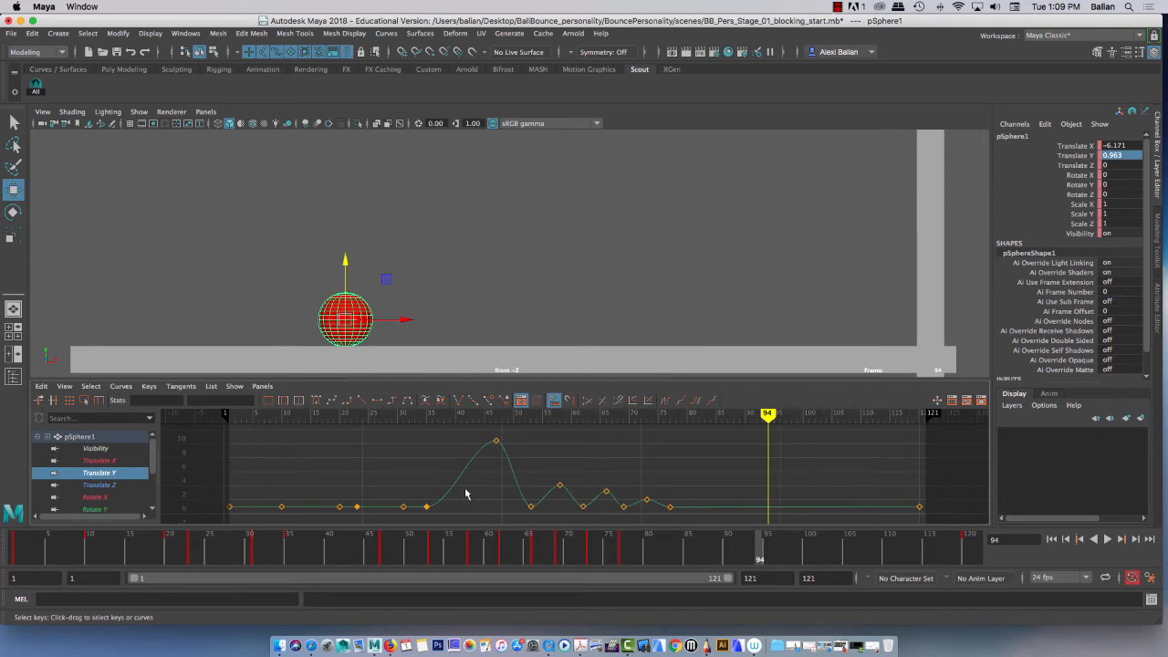
{"action": "scroll", "coordinate": [454, 475], "scroll_direction": "up", "scroll_amount": 3}
{"action": "middle_click_drag", "start_coordinate": [457, 484], "coordinate": [473, 442], "text": "alt"}
{"action": "left_click_drag", "start_coordinate": [332, 510], "coordinate": [752, 483]}
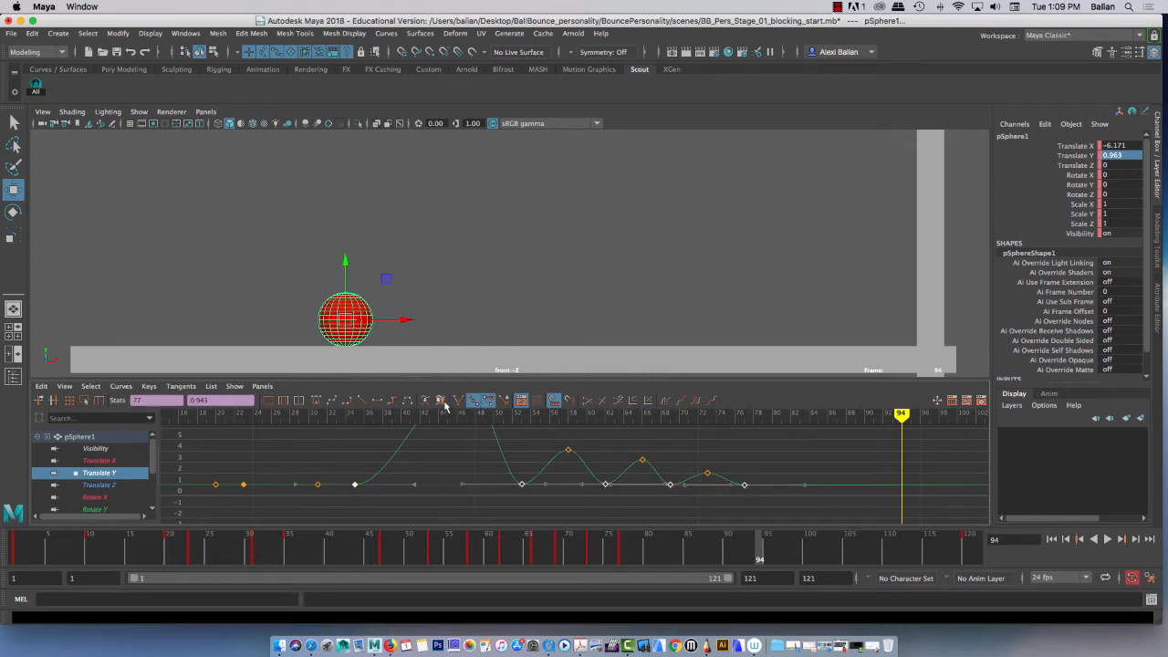
{"action": "left_click", "coordinate": [362, 401]}
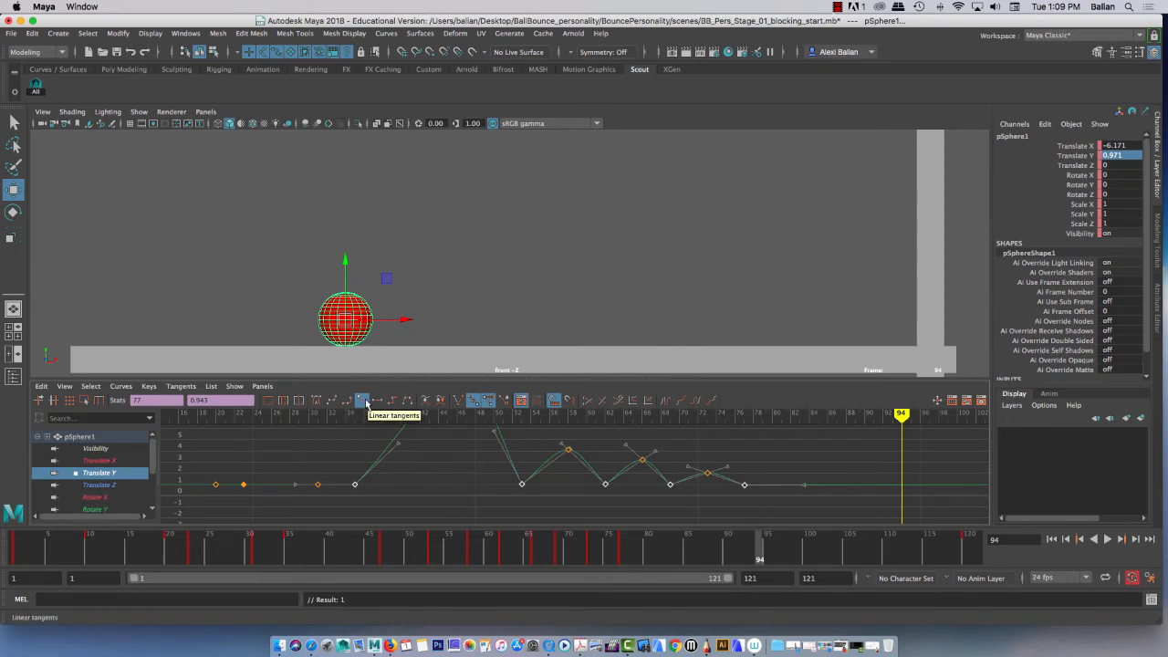
Break the tangents of the frame 35 Translate Y key and raise its outgoing handle for a faster take-off.
{"action": "left_click", "coordinate": [460, 403]}
{"action": "left_click_drag", "start_coordinate": [427, 488], "coordinate": [377, 433]}
{"action": "middle_click_drag", "start_coordinate": [408, 470], "coordinate": [398, 462]}
{"action": "scroll", "coordinate": [482, 450], "scroll_direction": "down", "scroll_amount": 5}
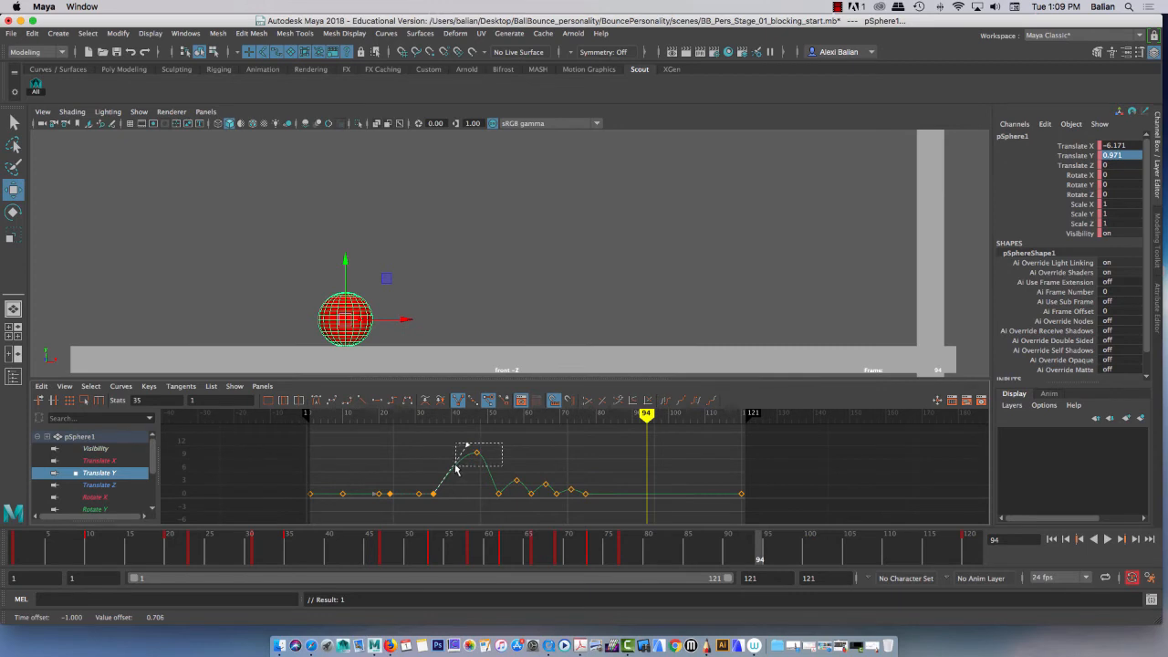
Break the tangents of the frame 47 peak key and pull its incoming handle down toward the rising curve.
{"action": "left_click", "coordinate": [476, 451]}
{"action": "left_click", "coordinate": [296, 559]}
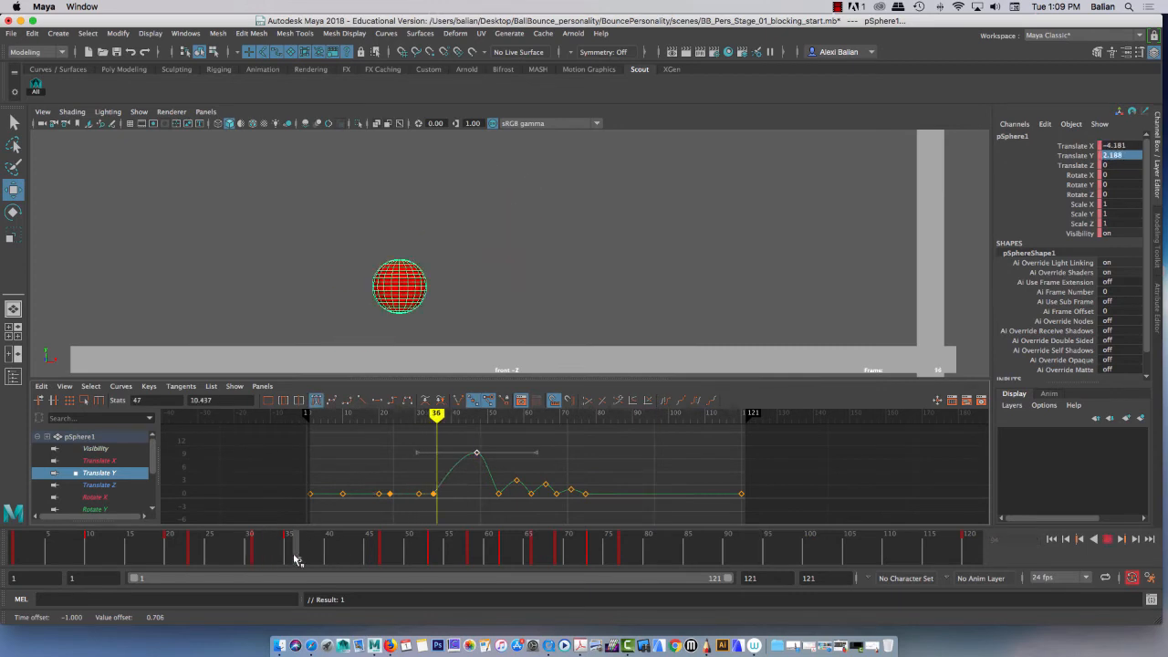
{"action": "left_click_drag", "start_coordinate": [296, 559], "coordinate": [368, 556]}
{"action": "scroll", "coordinate": [490, 264], "scroll_direction": "down", "scroll_amount": 5}
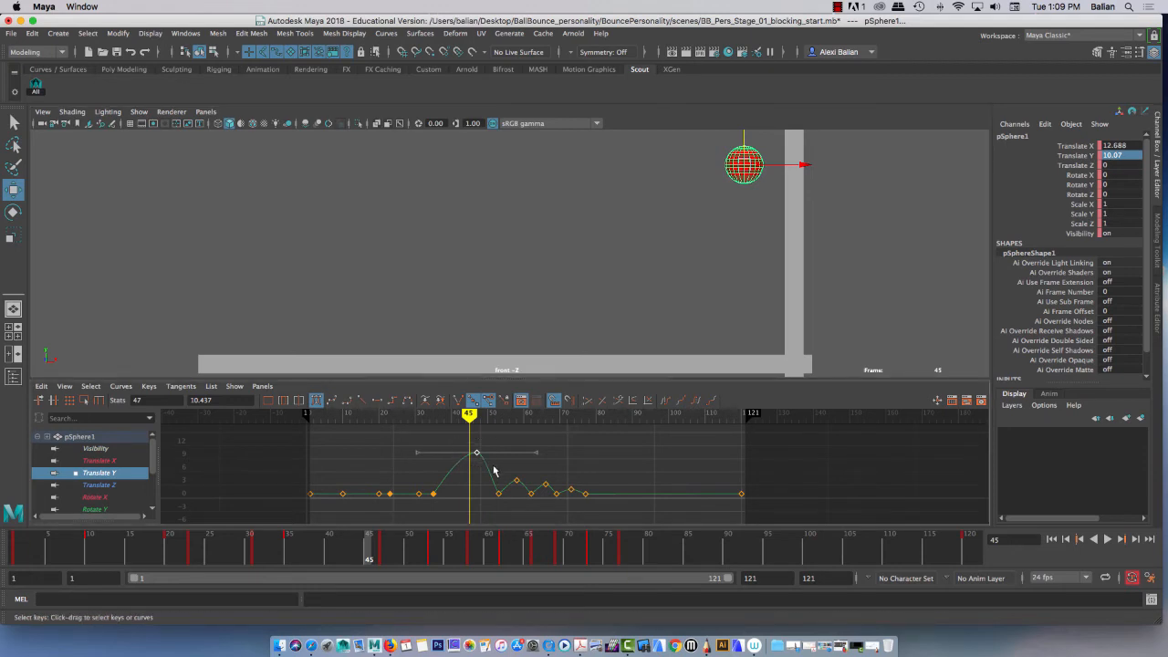
{"action": "left_click", "coordinate": [459, 402]}
{"action": "left_click_drag", "start_coordinate": [418, 432], "coordinate": [441, 470]}
{"action": "mouse_move", "coordinate": [417, 452]}
{"action": "middle_mouse_down"}
{"action": "mouse_move", "coordinate": [438, 484]}
{"action": "mouse_move", "coordinate": [435, 461]}
{"action": "middle_mouse_up"}
{"action": "key", "text": "a"}
{"action": "scroll", "coordinate": [435, 461], "scroll_direction": "up", "scroll_amount": 4}
{"action": "left_click_drag", "start_coordinate": [422, 380], "coordinate": [416, 302]}
{"action": "key", "text": "a"}
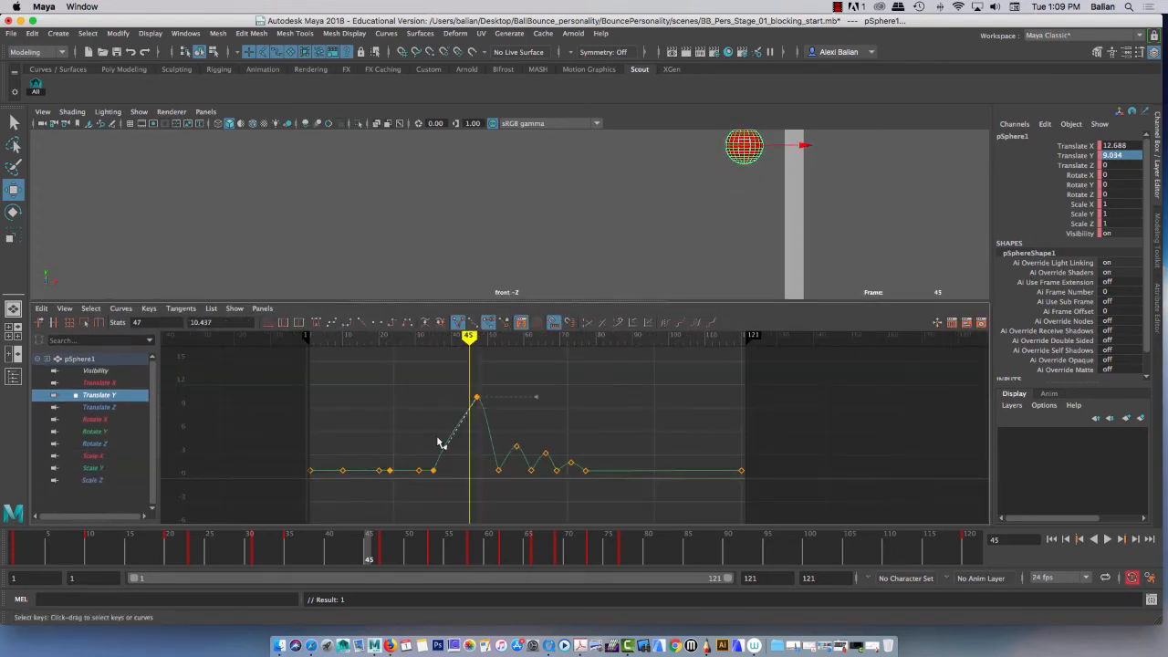
Straighten the Translate Y curve on both sides of the frame 47 peak using the facing handles of the keys at frames 35, 47 and 53.
{"action": "scroll", "coordinate": [438, 442], "scroll_direction": "up", "scroll_amount": 4}
{"action": "left_click_drag", "start_coordinate": [340, 454], "coordinate": [365, 508]}
{"action": "left_click_drag", "start_coordinate": [354, 425], "coordinate": [382, 451]}
{"action": "middle_click_drag", "start_coordinate": [393, 444], "coordinate": [432, 463]}
{"action": "left_click_drag", "start_coordinate": [463, 464], "coordinate": [453, 424]}
{"action": "middle_click_drag", "start_coordinate": [445, 418], "coordinate": [445, 420]}
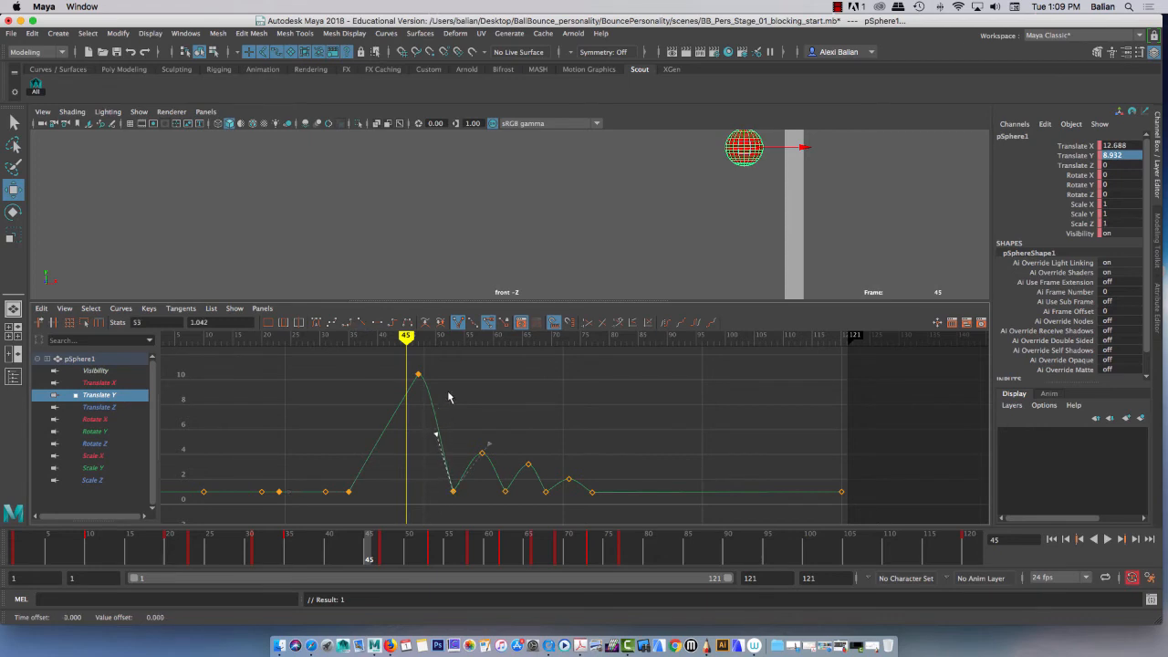
{"action": "left_click_drag", "start_coordinate": [442, 363], "coordinate": [415, 381]}
{"action": "left_click_drag", "start_coordinate": [502, 352], "coordinate": [459, 390]}
{"action": "middle_click_drag", "start_coordinate": [459, 389], "coordinate": [435, 426]}
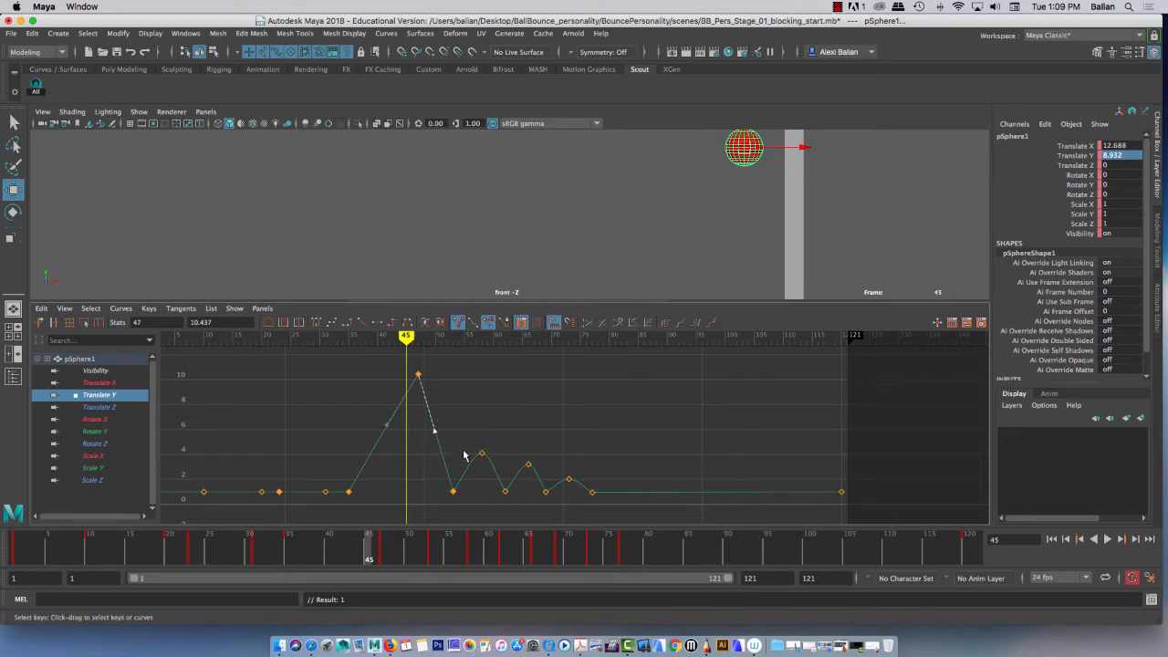
Adjust the outgoing Translate Y handle of the frame 53 key to round the rise of the first floor bounce.
{"action": "left_click_drag", "start_coordinate": [424, 480], "coordinate": [468, 502]}
{"action": "left_click_drag", "start_coordinate": [459, 437], "coordinate": [472, 474]}
{"action": "middle_click_drag", "start_coordinate": [470, 471], "coordinate": [484, 470]}
{"action": "left_click_drag", "start_coordinate": [495, 488], "coordinate": [520, 510]}
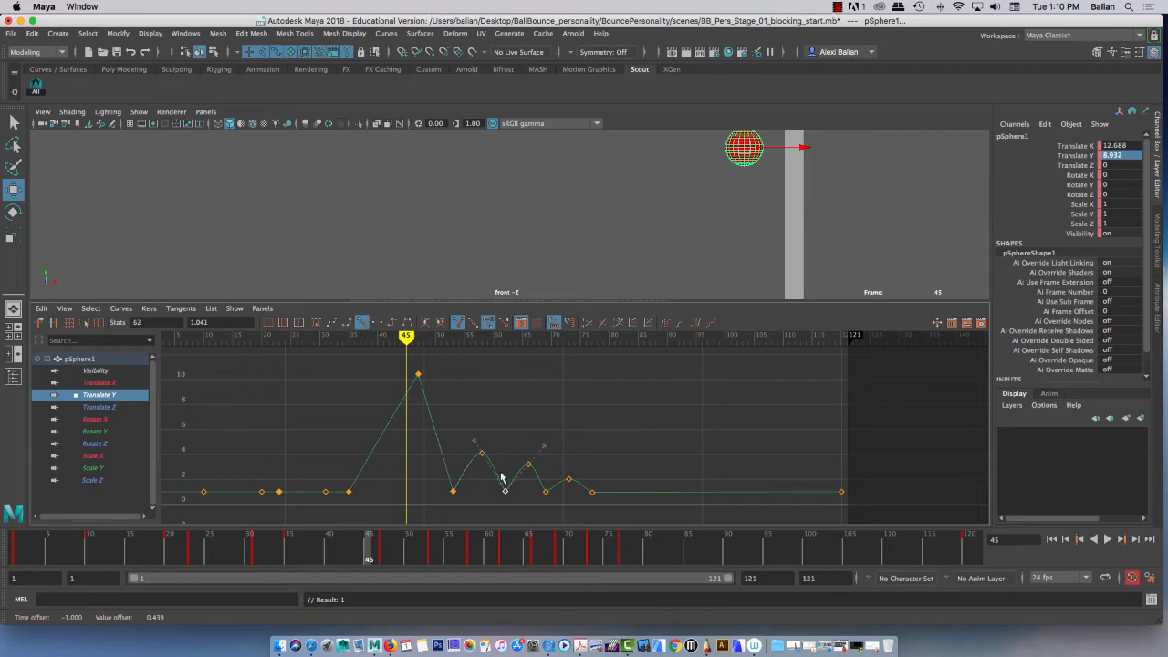
{"action": "left_click_drag", "start_coordinate": [481, 444], "coordinate": [489, 431]}
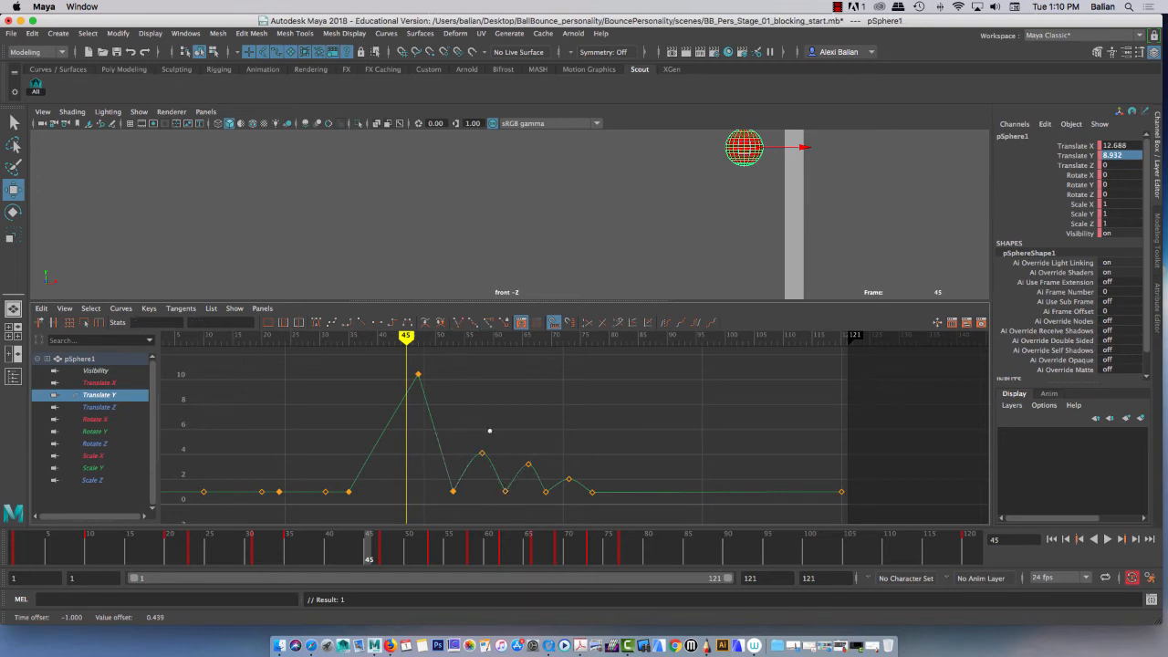
{"action": "left_click_drag", "start_coordinate": [487, 483], "coordinate": [534, 505]}
{"action": "scroll", "coordinate": [511, 415], "scroll_direction": "up", "scroll_amount": 5}
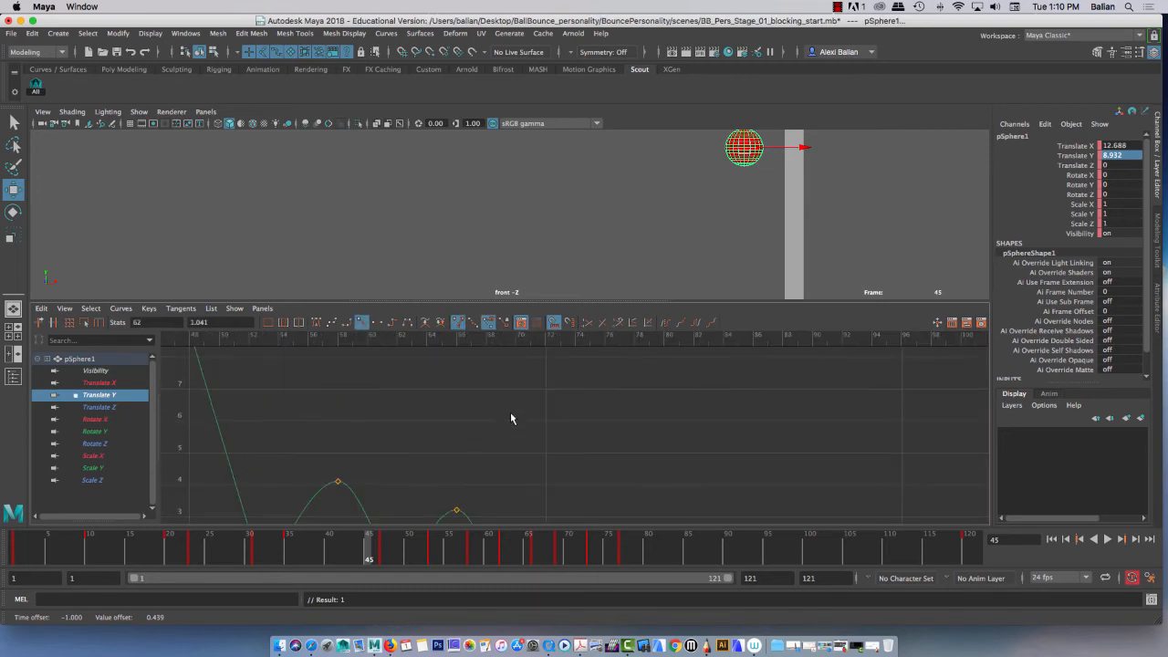
{"action": "middle_click_drag", "start_coordinate": [499, 426], "coordinate": [486, 387], "text": "alt"}
{"action": "middle_click_drag", "start_coordinate": [502, 291], "coordinate": [456, 219], "text": "alt"}
{"action": "left_click_drag", "start_coordinate": [370, 545], "coordinate": [431, 561]}
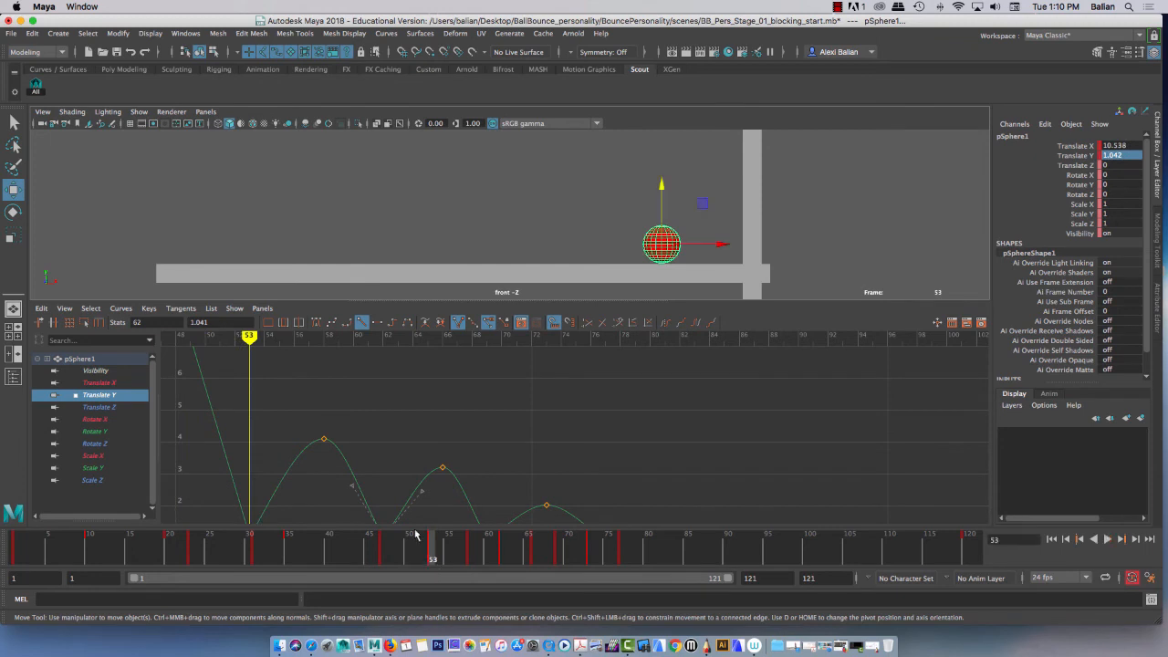
{"action": "middle_click_drag", "start_coordinate": [418, 420], "coordinate": [448, 386], "text": "alt"}
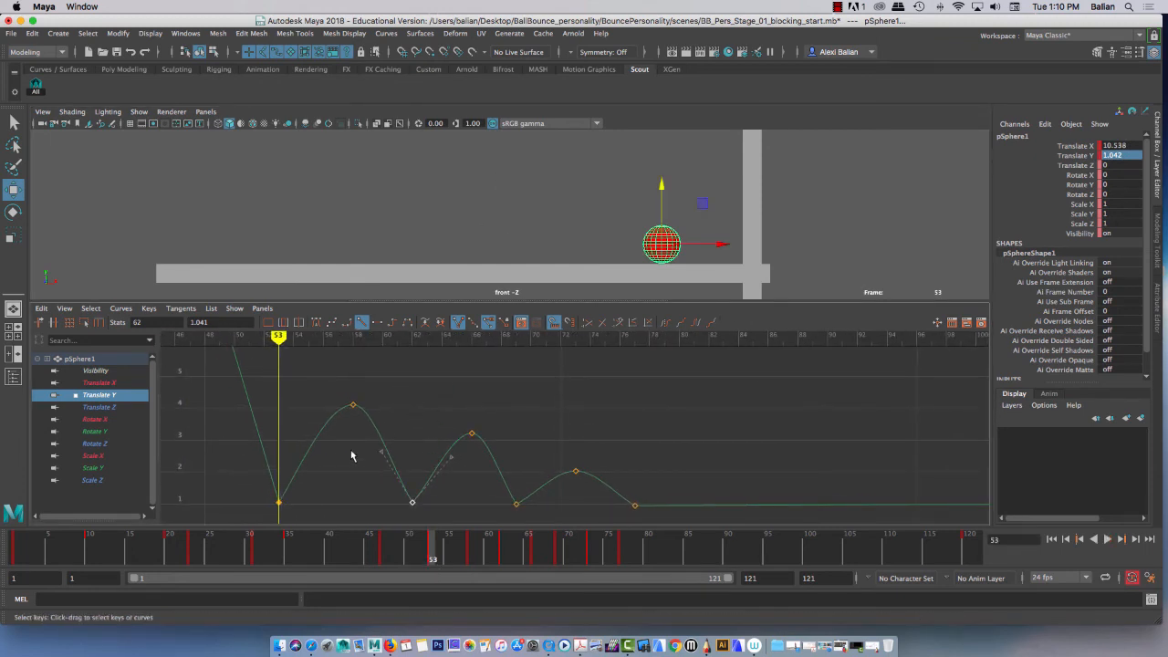
{"action": "left_click_drag", "start_coordinate": [229, 473], "coordinate": [315, 534]}
{"action": "middle_click_drag", "start_coordinate": [306, 450], "coordinate": [327, 479]}
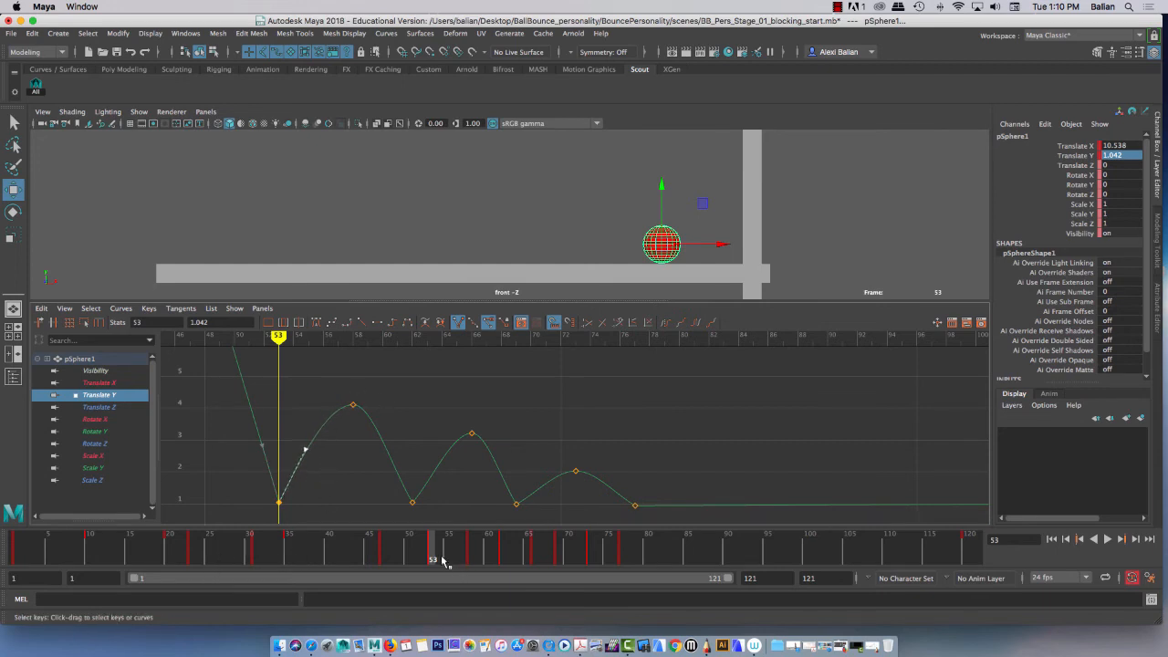
Steepen the Translate Y handles of the floor-contact keys at frames 62 and 69 to round the bounce arcs.
{"action": "key", "text": "alt+v"}
{"action": "left_click_drag", "start_coordinate": [456, 558], "coordinate": [508, 556]}
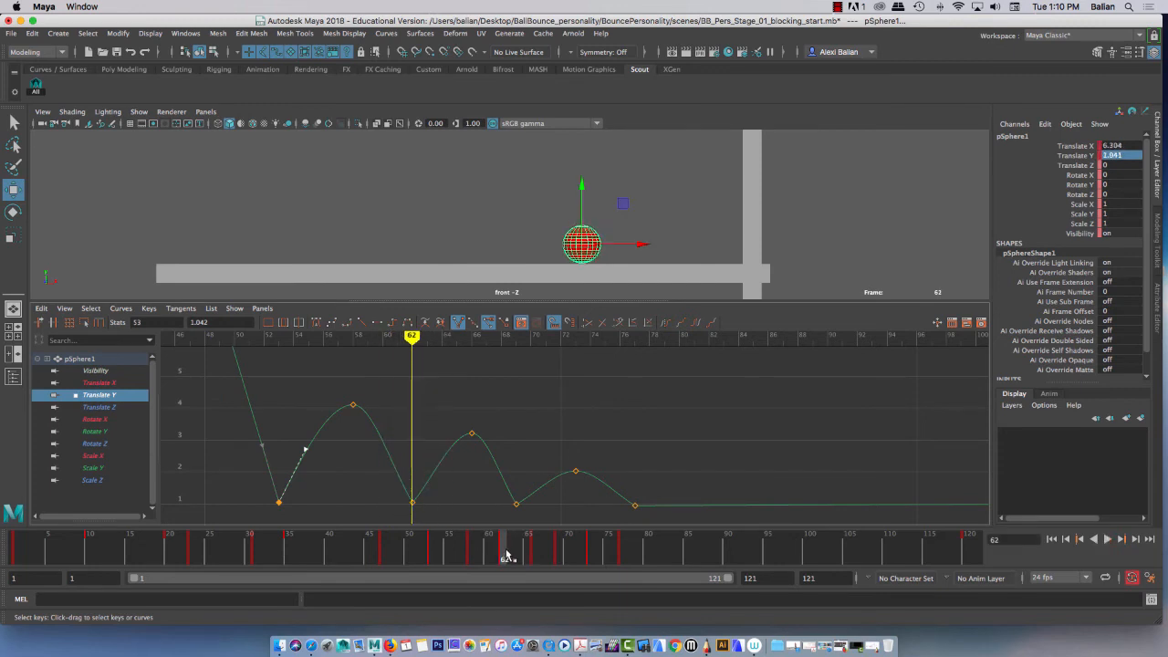
{"action": "left_click_drag", "start_coordinate": [430, 509], "coordinate": [430, 508]}
{"action": "middle_click_drag", "start_coordinate": [458, 472], "coordinate": [412, 434]}
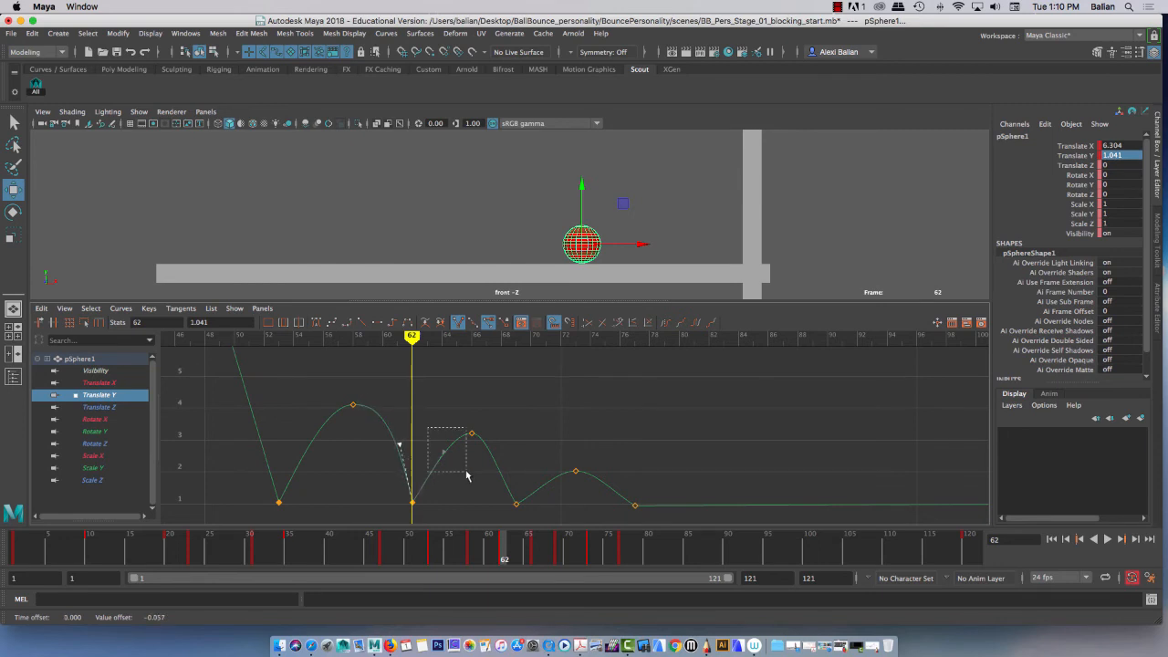
{"action": "left_click_drag", "start_coordinate": [467, 475], "coordinate": [458, 475]}
{"action": "left_click_drag", "start_coordinate": [543, 524], "coordinate": [545, 522]}
{"action": "middle_click_drag", "start_coordinate": [473, 485], "coordinate": [549, 483]}
{"action": "left_click_drag", "start_coordinate": [565, 501], "coordinate": [565, 500]}
Adjust the incoming Translate Y handle of the frame 77 key to round the fall of the last bounce.
{"action": "left_click_drag", "start_coordinate": [493, 559], "coordinate": [610, 532]}
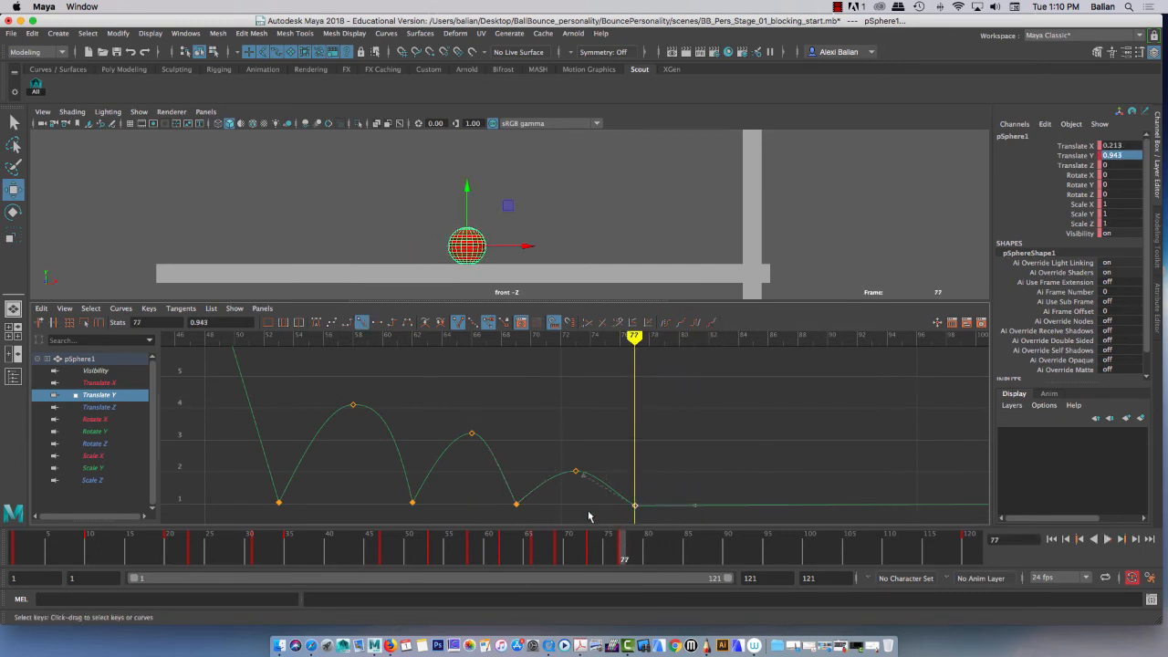
{"action": "left_click_drag", "start_coordinate": [605, 472], "coordinate": [604, 471]}
{"action": "middle_click_drag", "start_coordinate": [598, 508], "coordinate": [617, 497]}
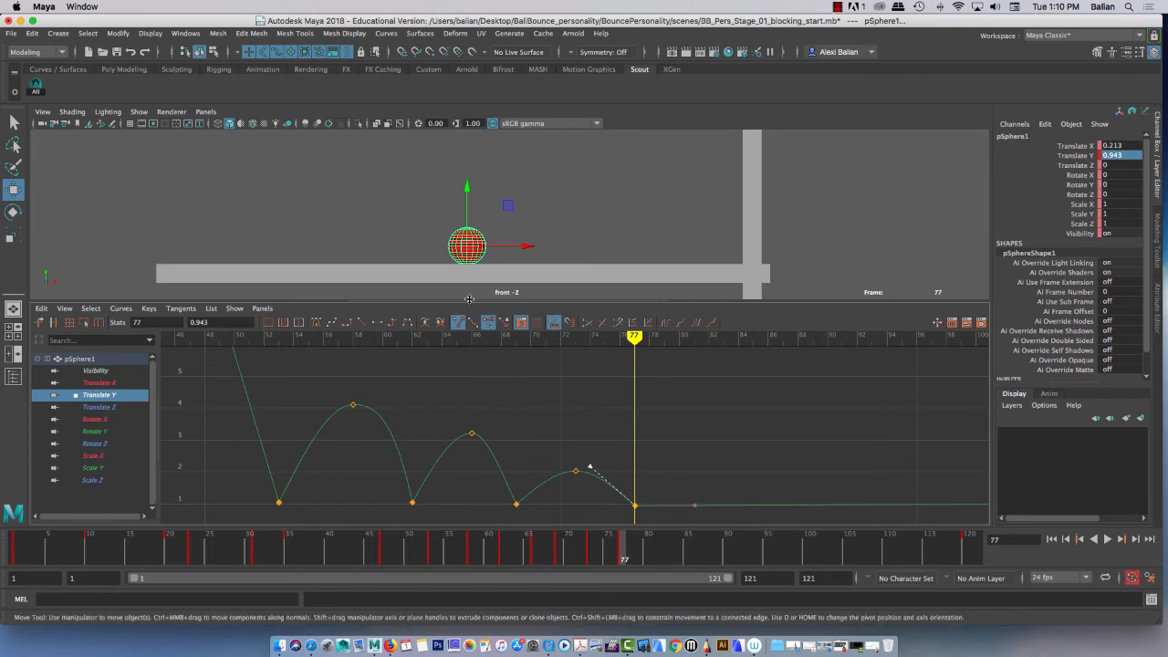
Enlarge the front view above the Graph Editor, deselect the ball, and show the 960 x 540 resolution gate around the scene.
{"action": "left_click_drag", "start_coordinate": [469, 299], "coordinate": [471, 473]}
{"action": "middle_click_drag", "start_coordinate": [515, 268], "coordinate": [591, 325], "text": "alt"}
{"action": "left_click", "coordinate": [590, 326]}
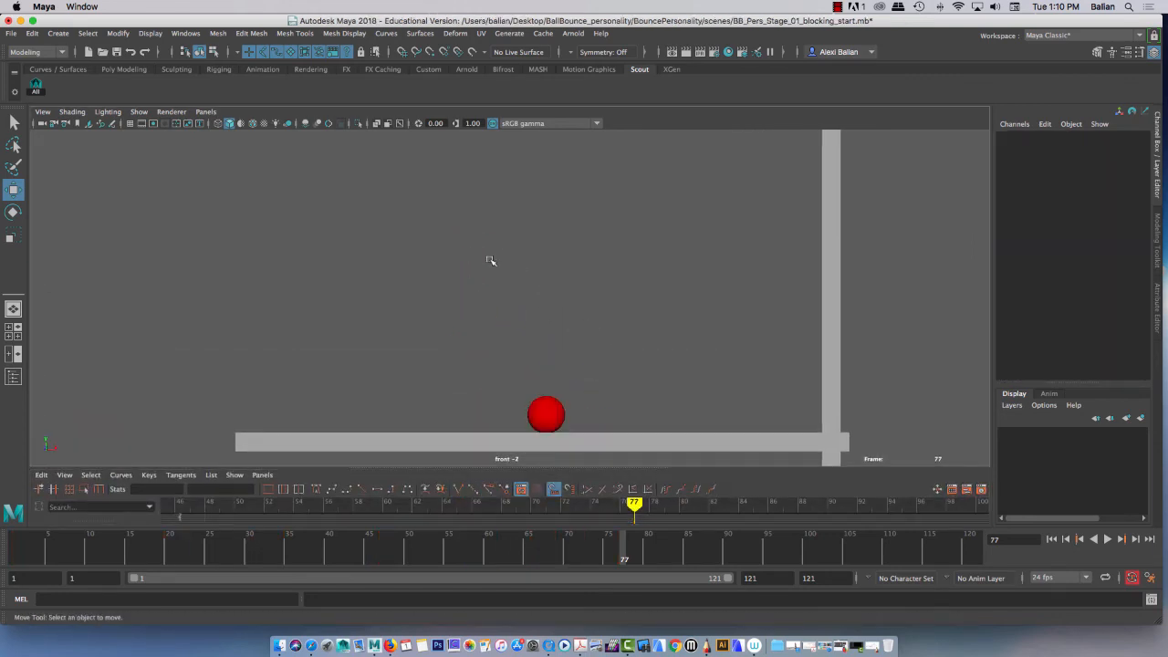
{"action": "left_click", "coordinate": [206, 111]}
{"action": "mouse_move", "coordinate": [216, 125]}
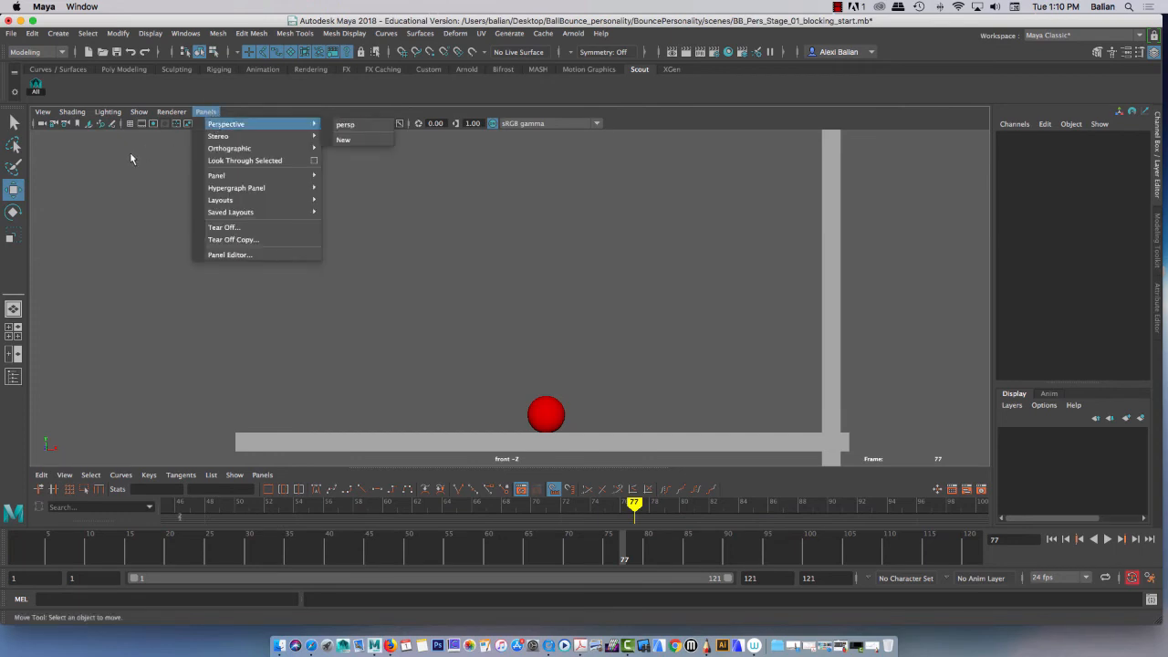
{"action": "left_click", "coordinate": [323, 258]}
{"action": "left_click", "coordinate": [154, 123]}
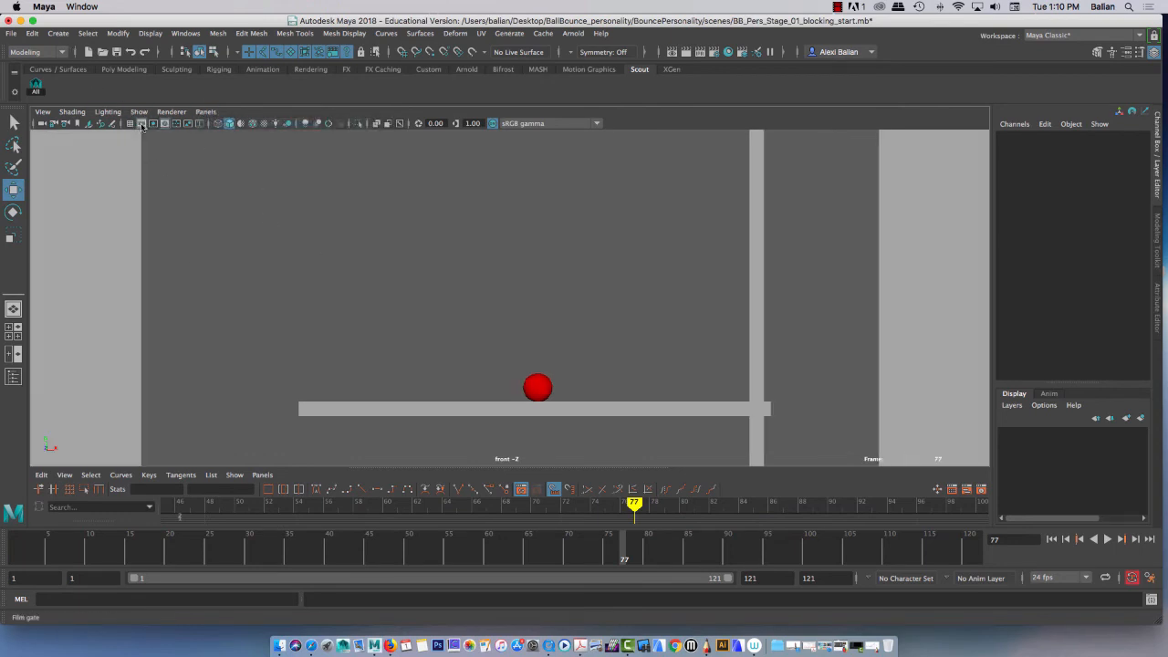
{"action": "scroll", "coordinate": [495, 344], "scroll_direction": "up", "scroll_amount": 2}
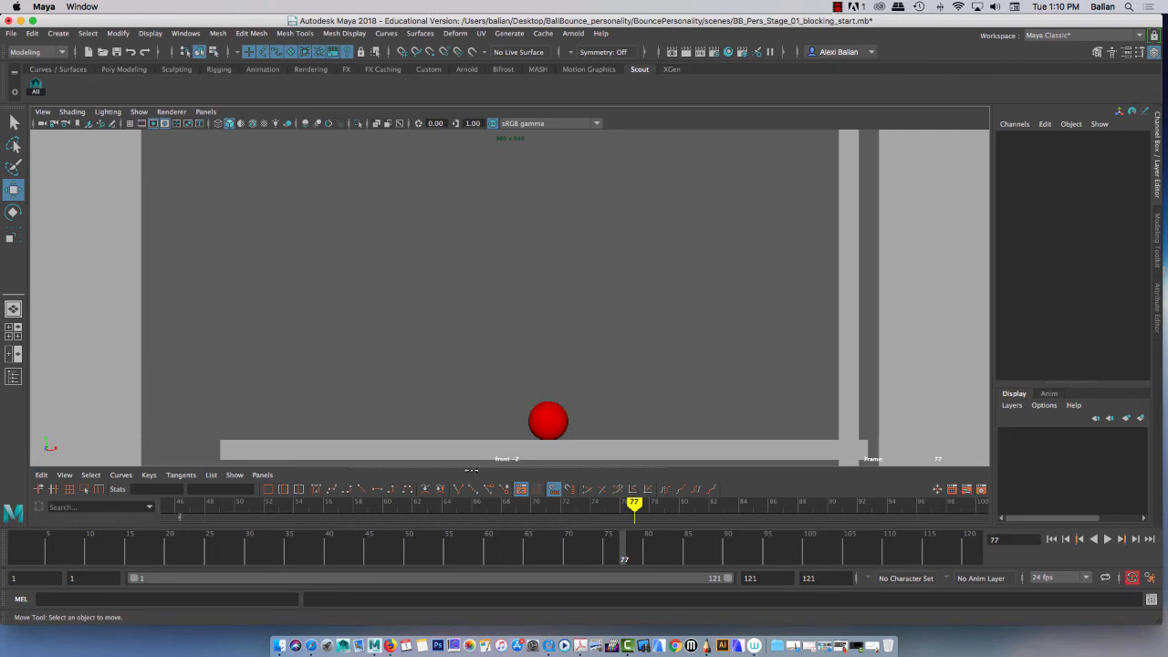
{"action": "left_click_drag", "start_coordinate": [443, 548], "coordinate": [414, 549]}
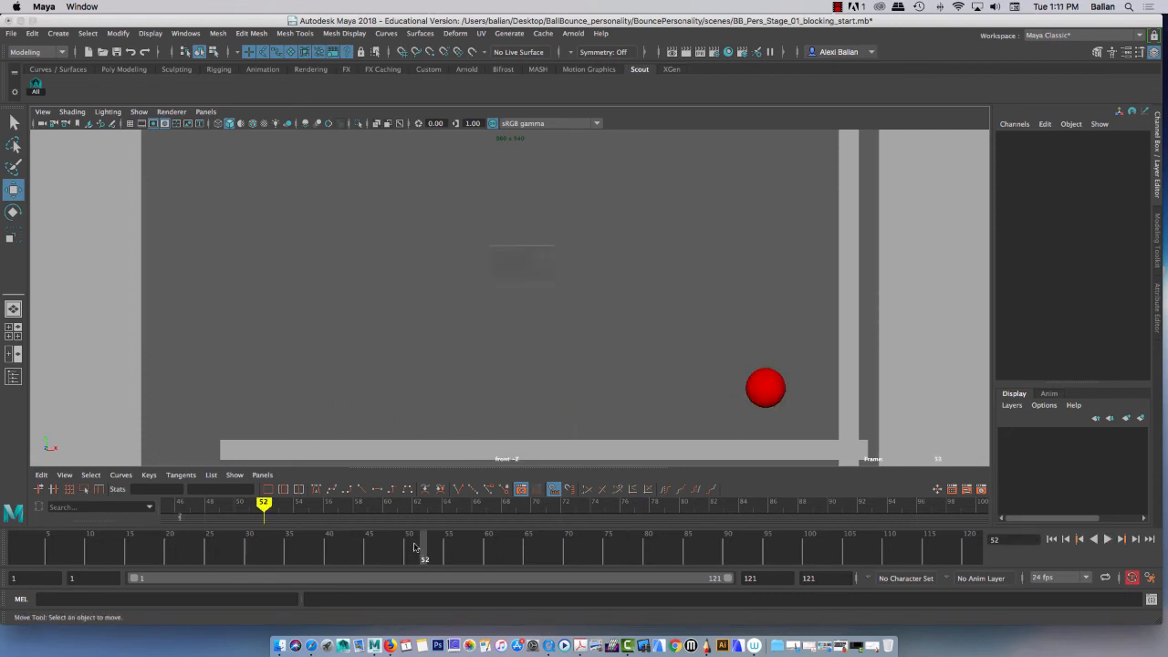
Save the scene as a new version named BB_Pers_Stage_02_blocking_start.mb.
{"action": "key", "text": "super+shift+s"}
{"action": "left_click", "coordinate": [234, 423]}
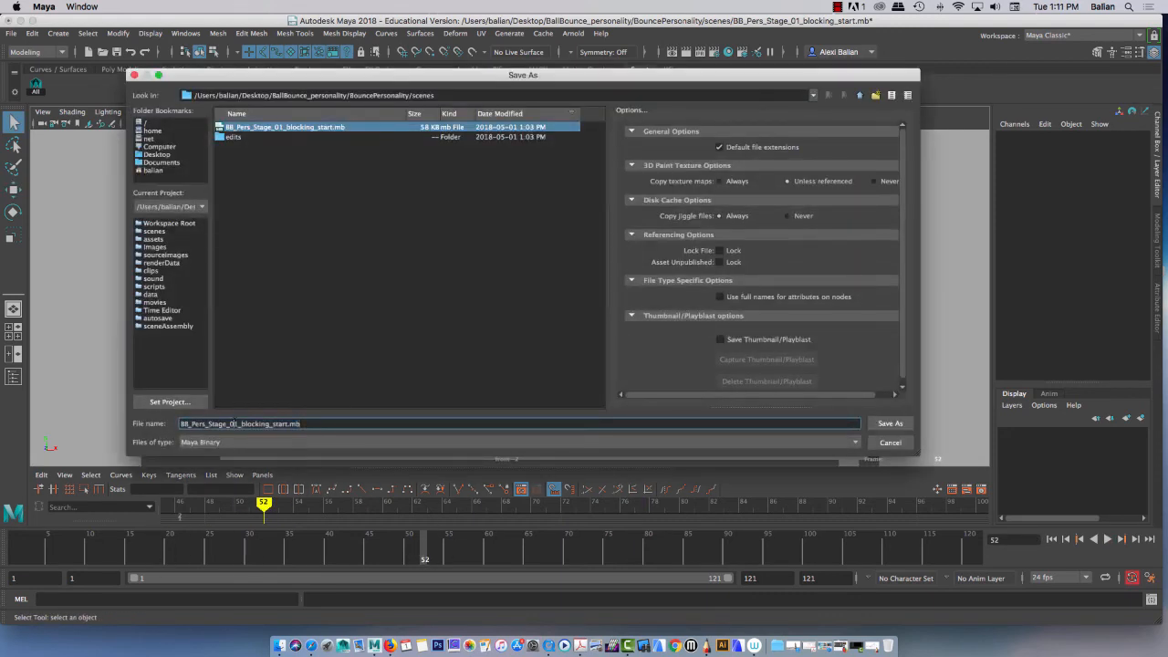
{"action": "key", "text": "BackSpace"}
{"action": "type", "text": "2"}
{"action": "key", "text": "Return"}
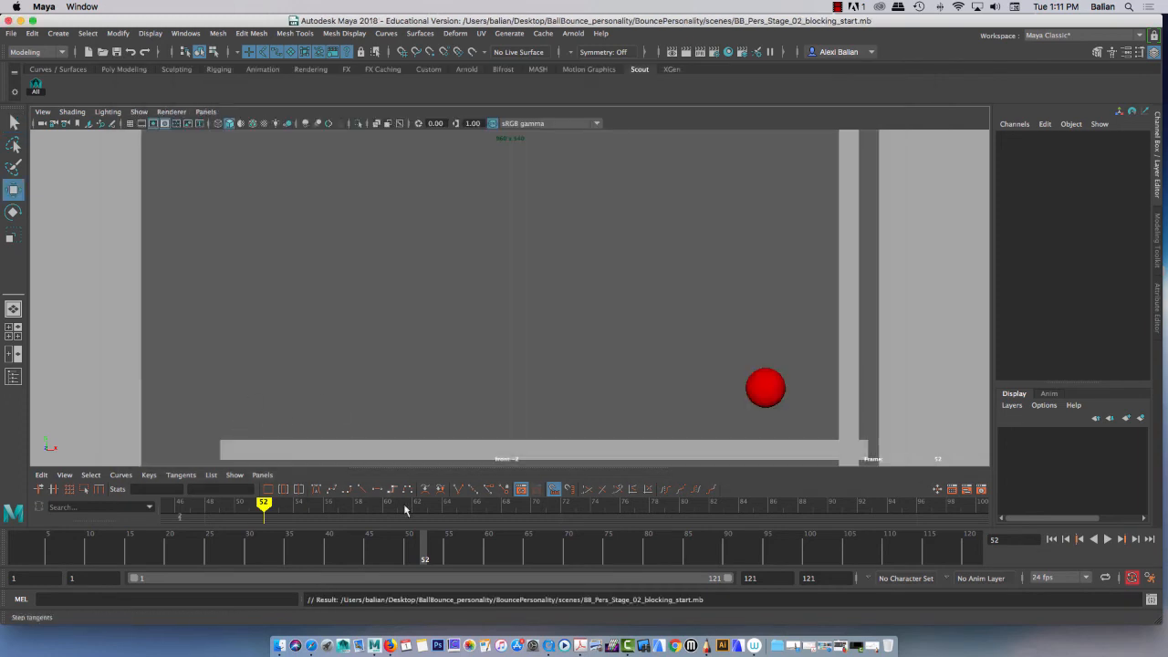
Playblast the animation from frame 1 to the movie file bounce_Block_02, watch it, and close the movie.
{"action": "left_click_drag", "start_coordinate": [255, 550], "coordinate": [11, 573]}
{"action": "right_click", "coordinate": [490, 557]}
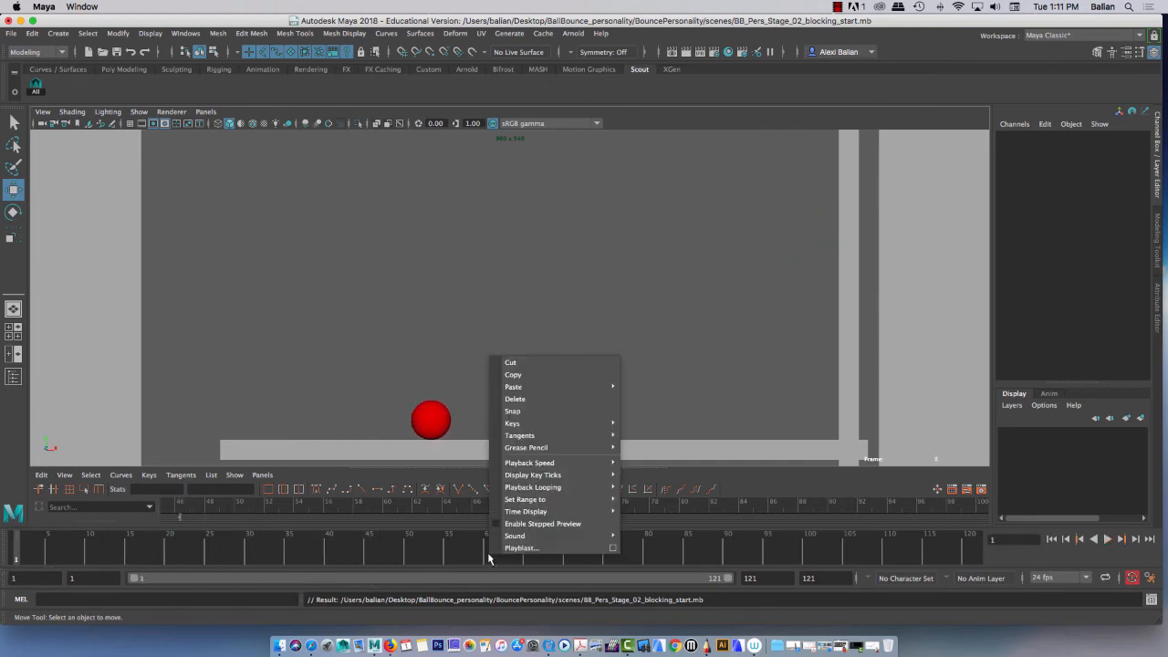
{"action": "left_click", "coordinate": [615, 548]}
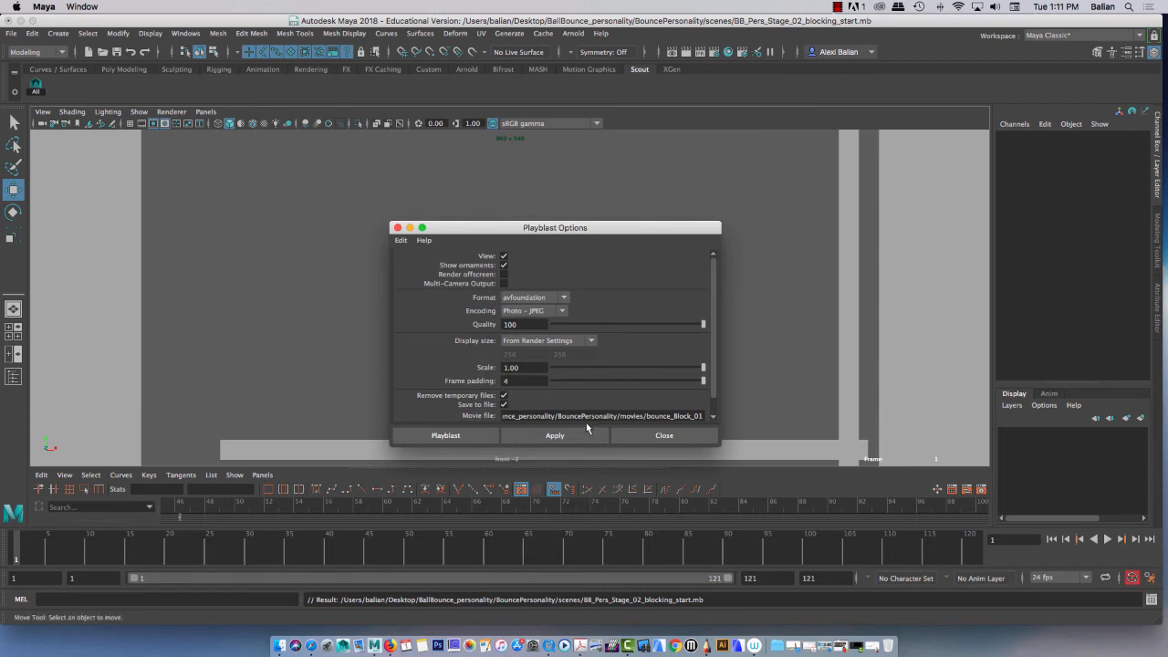
{"action": "scroll", "coordinate": [587, 419], "scroll_direction": "down", "scroll_amount": 1}
{"action": "scroll", "coordinate": [704, 370], "scroll_direction": "up", "scroll_amount": 1}
{"action": "left_click_drag", "start_coordinate": [625, 229], "coordinate": [612, 164]}
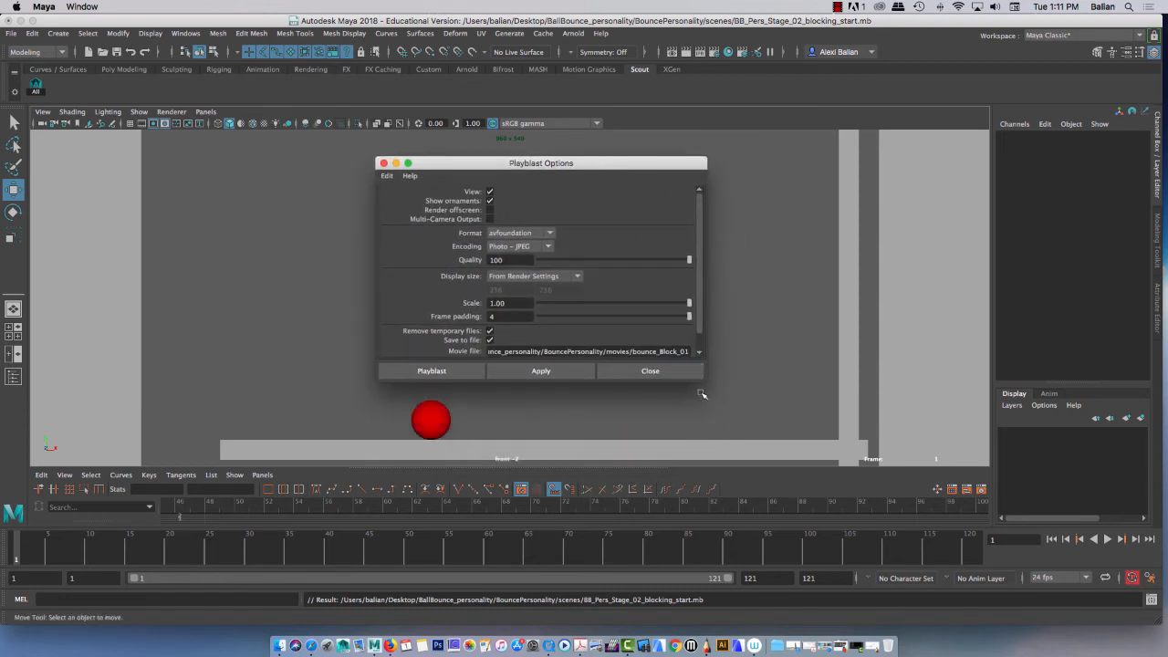
{"action": "left_click_drag", "start_coordinate": [703, 381], "coordinate": [716, 454]}
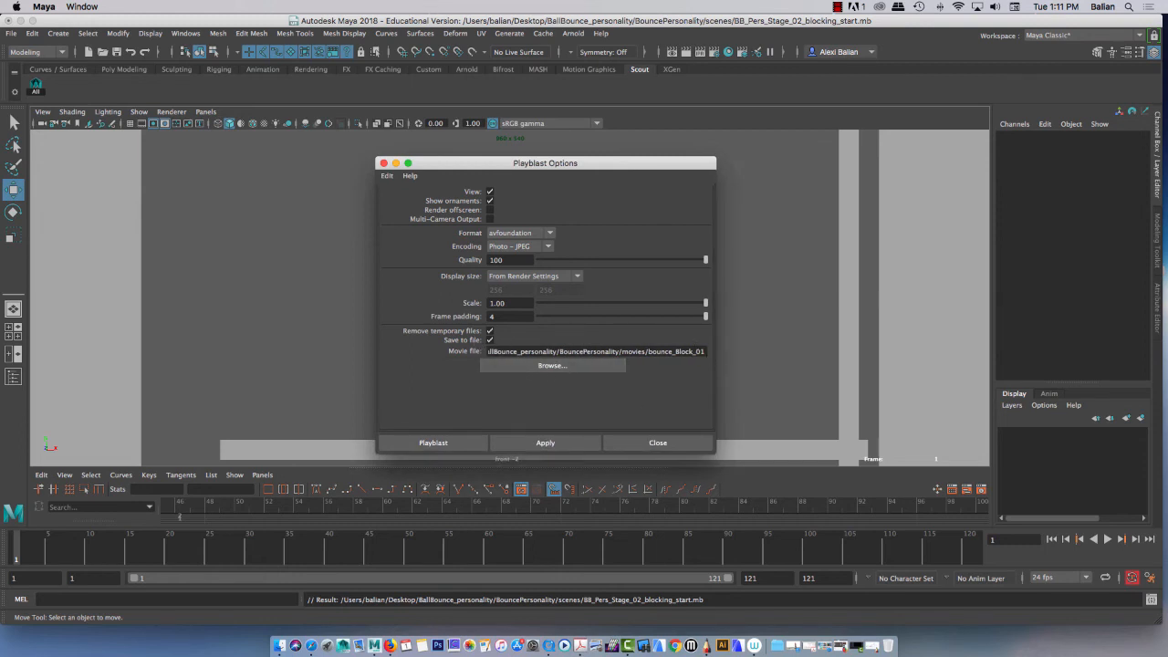
{"action": "left_click", "coordinate": [701, 351]}
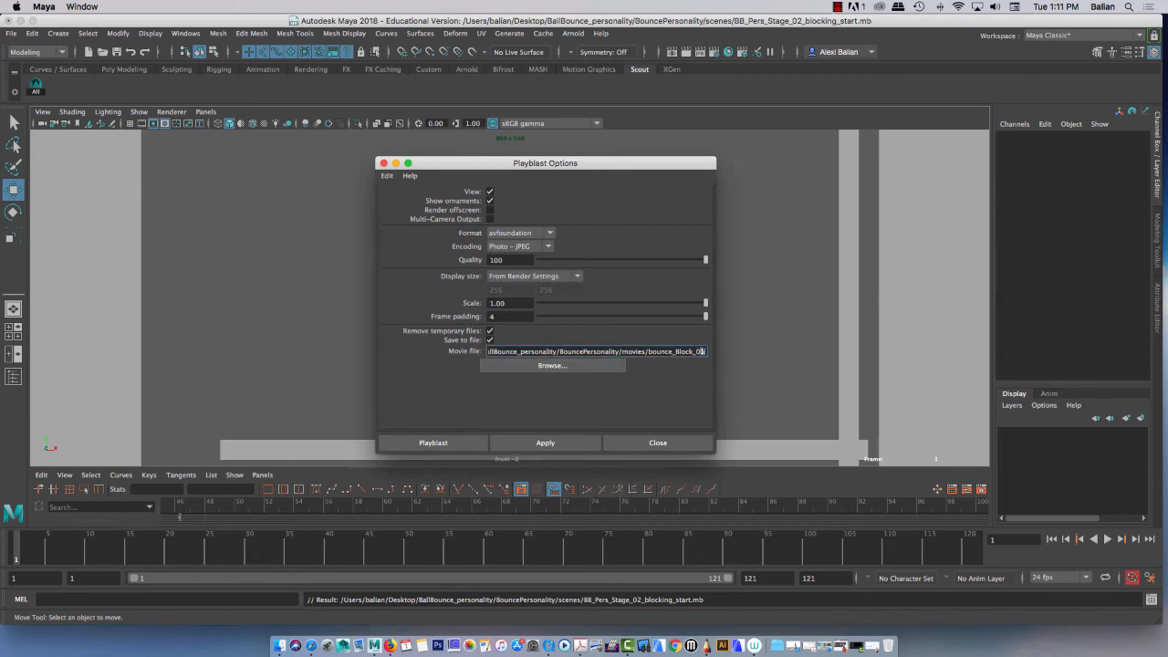
{"action": "left_click", "coordinate": [552, 443]}
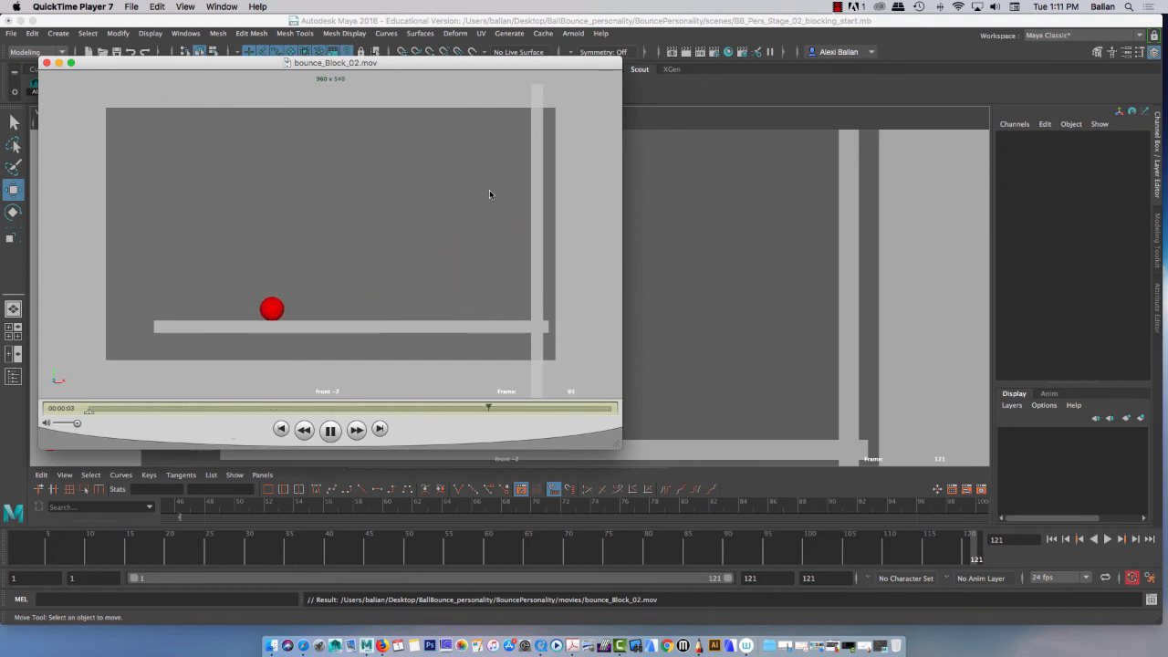
{"action": "left_click", "coordinate": [47, 63]}
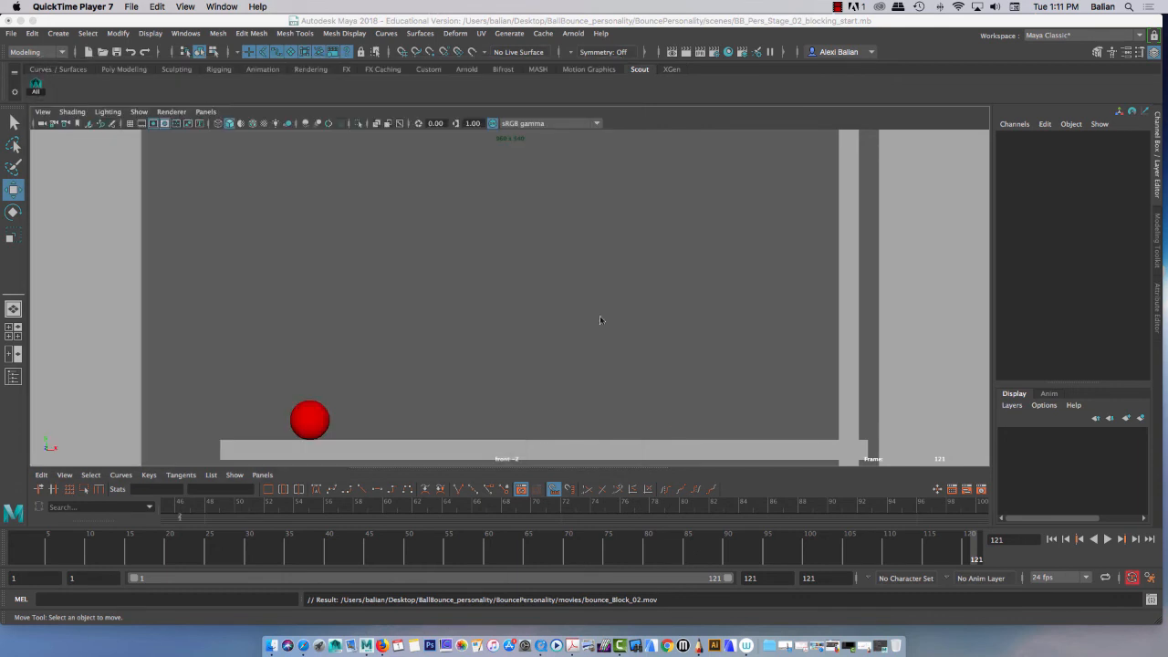
Select the ball, isolate its Translate Y curve, and scrub through the leap to the wall contact at frame 47.
{"action": "left_click", "coordinate": [304, 421]}
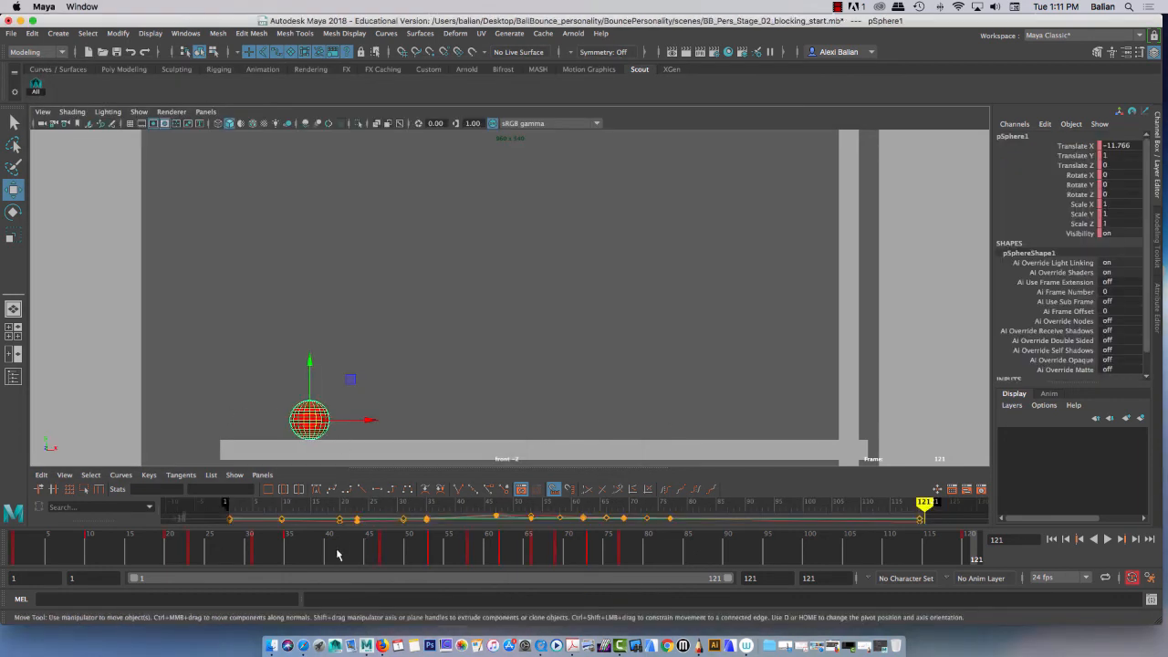
{"action": "left_click_drag", "start_coordinate": [348, 468], "coordinate": [348, 389]}
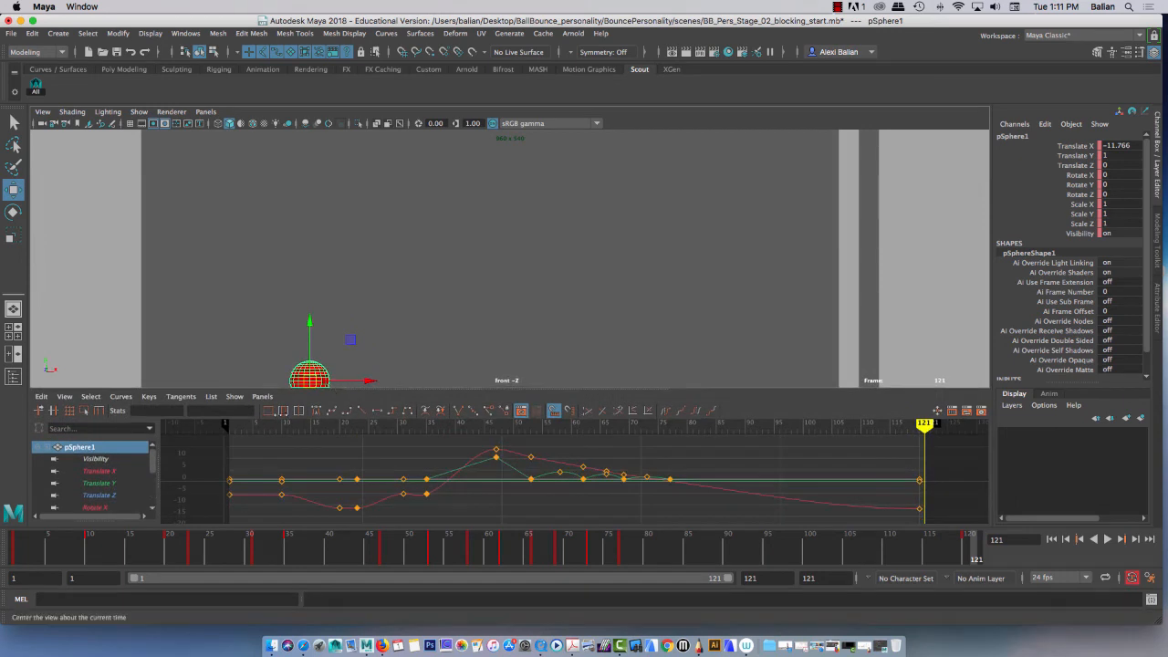
{"action": "left_click", "coordinate": [98, 483]}
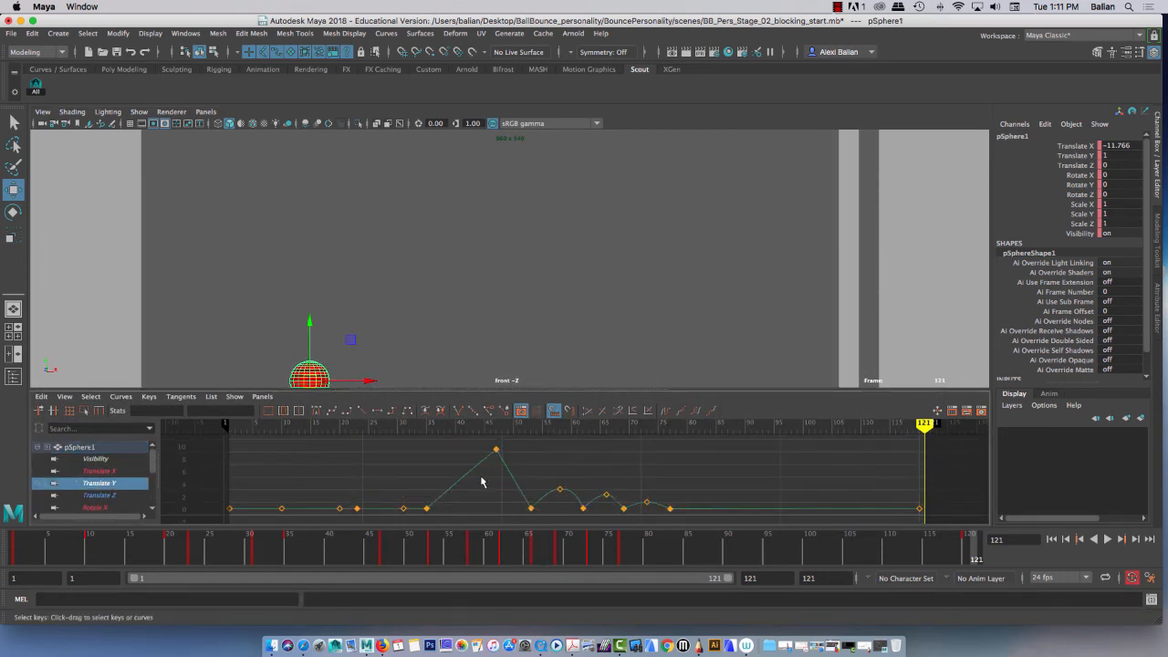
{"action": "mouse_move", "coordinate": [195, 559]}
{"action": "left_mouse_down"}
{"action": "mouse_move", "coordinate": [204, 548]}
{"action": "mouse_move", "coordinate": [384, 554]}
{"action": "left_mouse_up"}
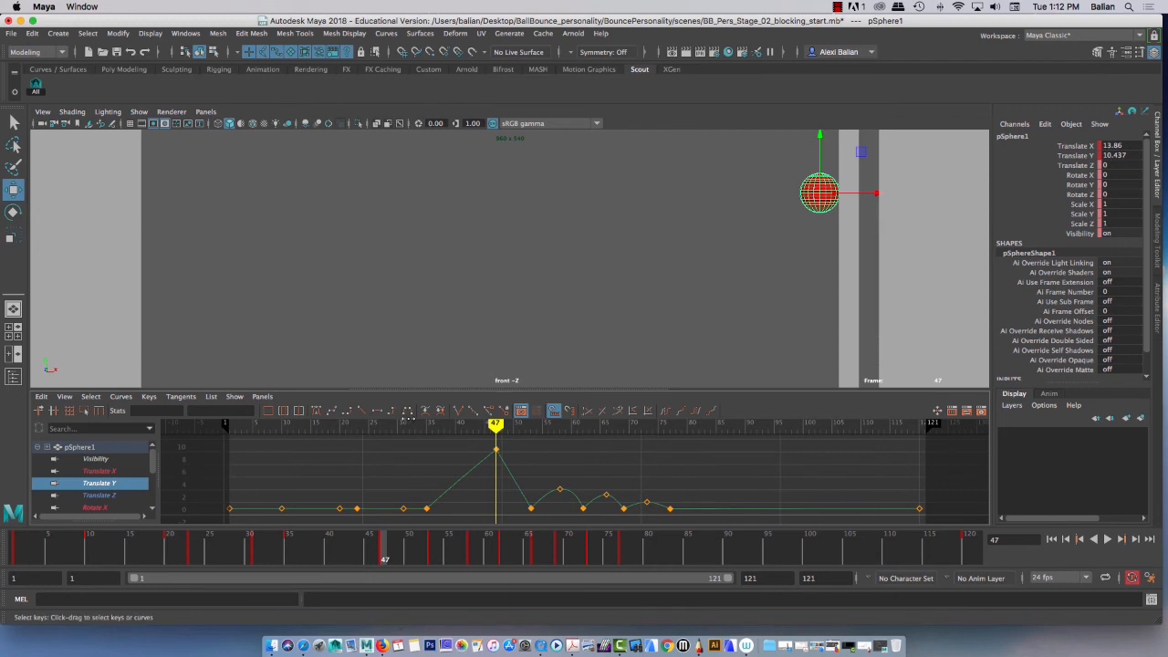
{"action": "left_click_drag", "start_coordinate": [416, 388], "coordinate": [415, 442]}
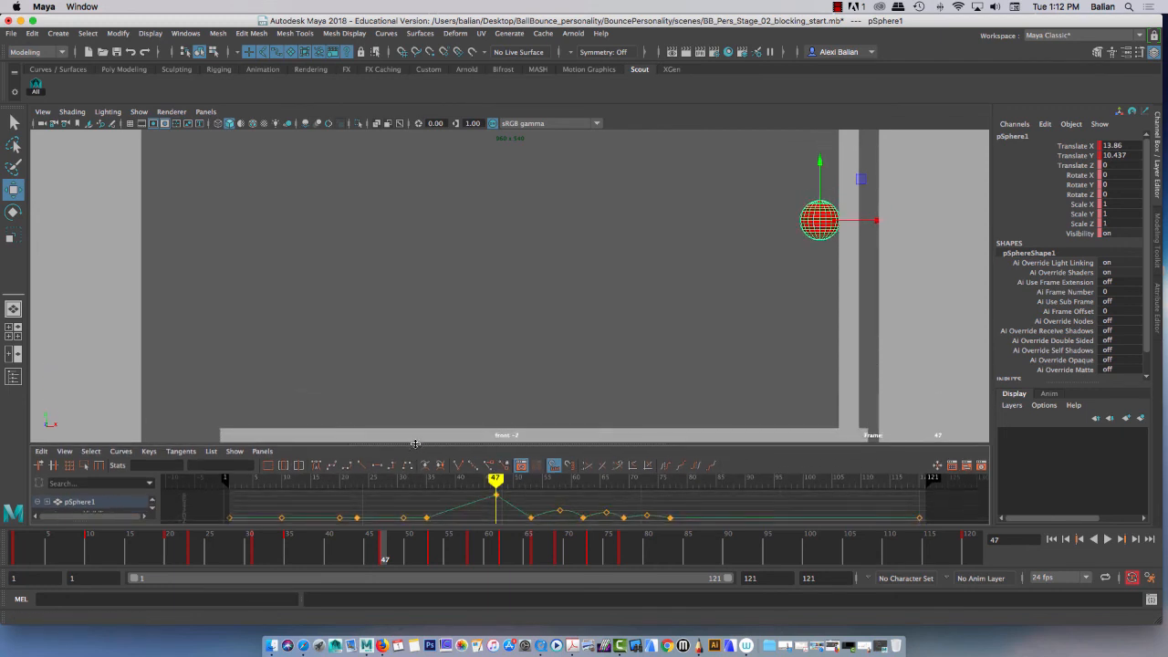
{"action": "middle_click_drag", "start_coordinate": [369, 352], "coordinate": [377, 353], "text": "alt"}
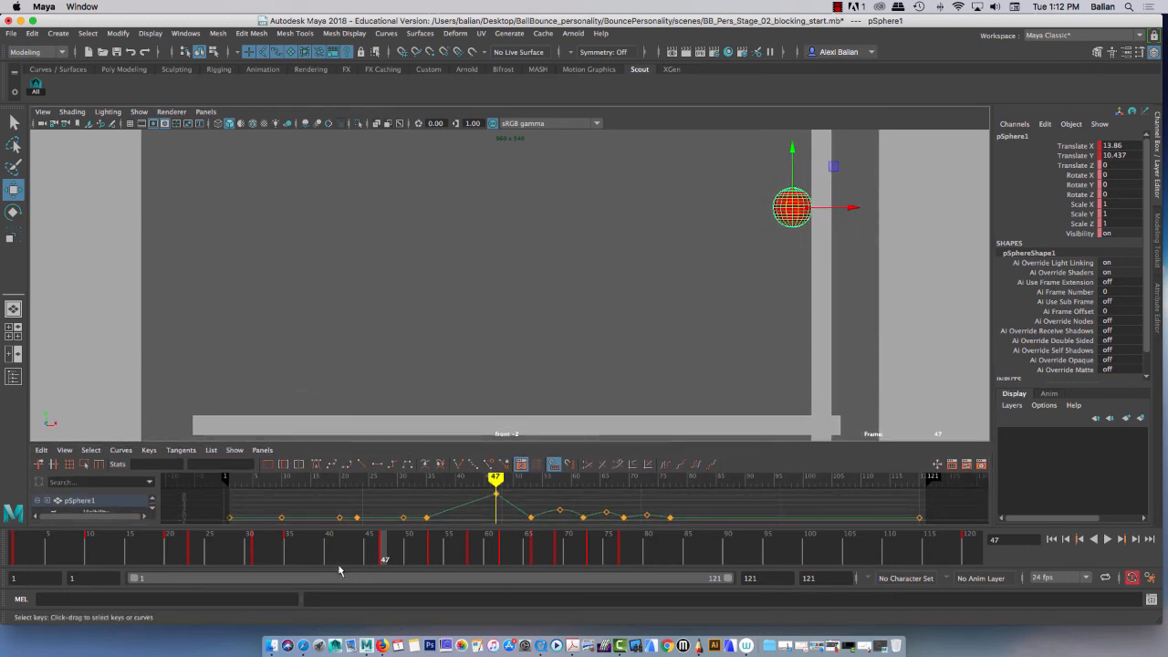
{"action": "left_click_drag", "start_coordinate": [301, 557], "coordinate": [326, 561]}
Break the Translate X tangents at frames 35 and 47 and angle the handles between them to straighten the path toward the wall.
{"action": "left_click_drag", "start_coordinate": [281, 444], "coordinate": [264, 375]}
{"action": "left_click", "coordinate": [99, 454]}
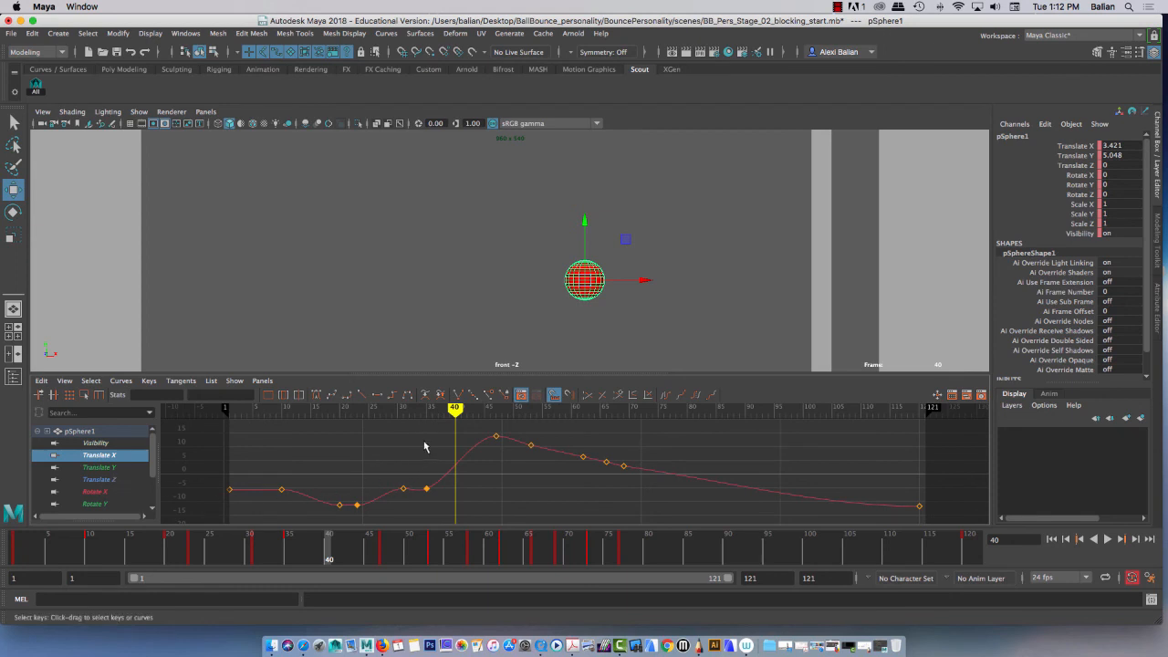
{"action": "left_click_drag", "start_coordinate": [415, 416], "coordinate": [501, 512]}
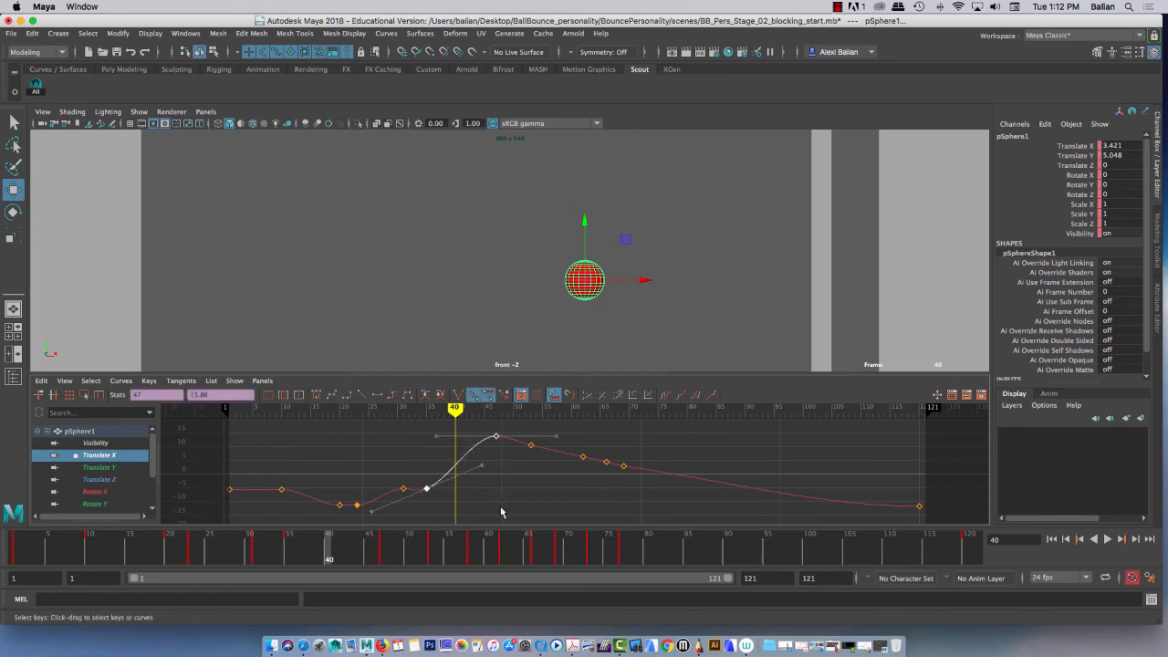
{"action": "left_click", "coordinate": [457, 394]}
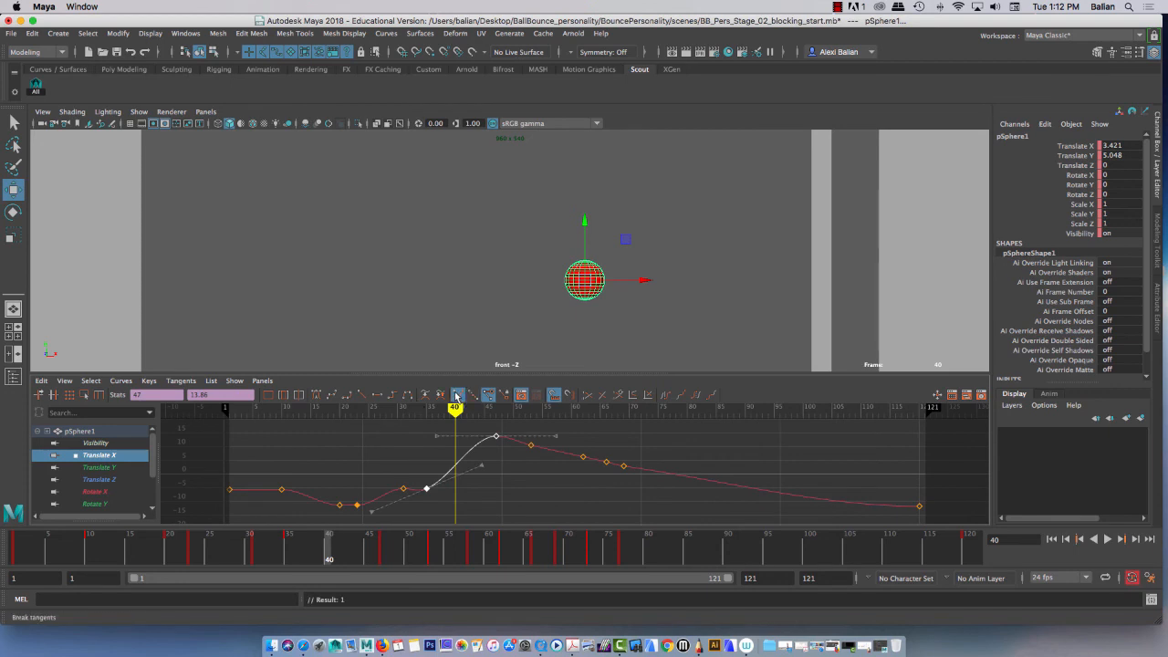
{"action": "left_click_drag", "start_coordinate": [449, 441], "coordinate": [450, 442]}
{"action": "middle_click_drag", "start_coordinate": [421, 433], "coordinate": [444, 470]}
{"action": "left_click_drag", "start_coordinate": [421, 473], "coordinate": [441, 491]}
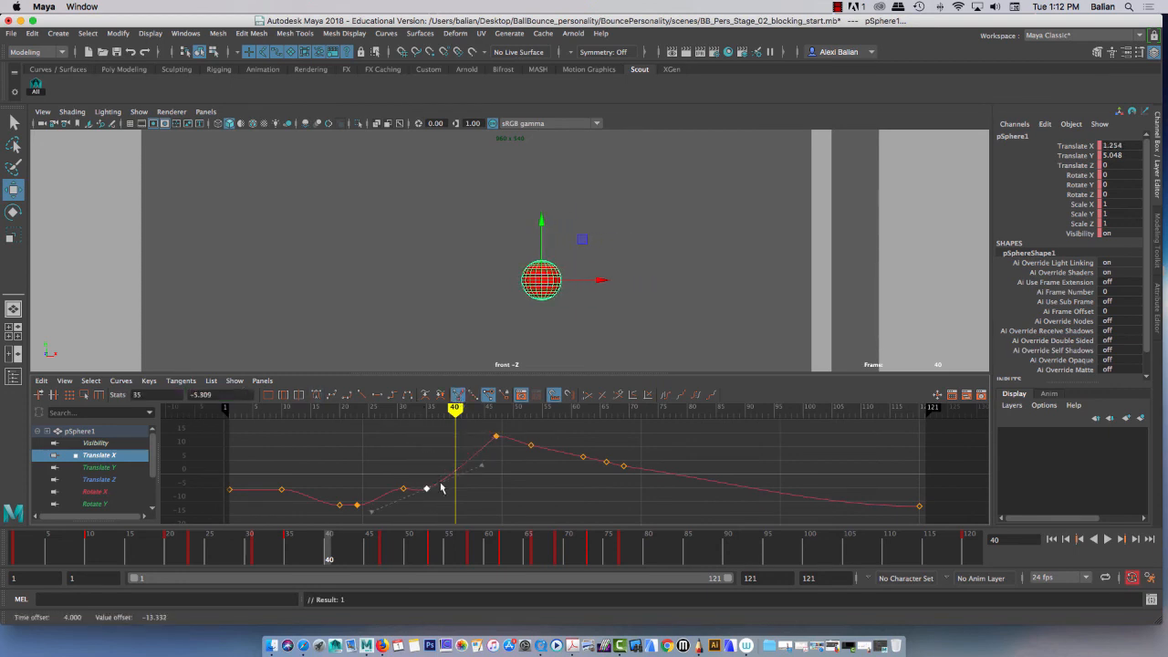
{"action": "middle_click_drag", "start_coordinate": [475, 465], "coordinate": [474, 472]}
{"action": "left_click_drag", "start_coordinate": [301, 558], "coordinate": [385, 546]}
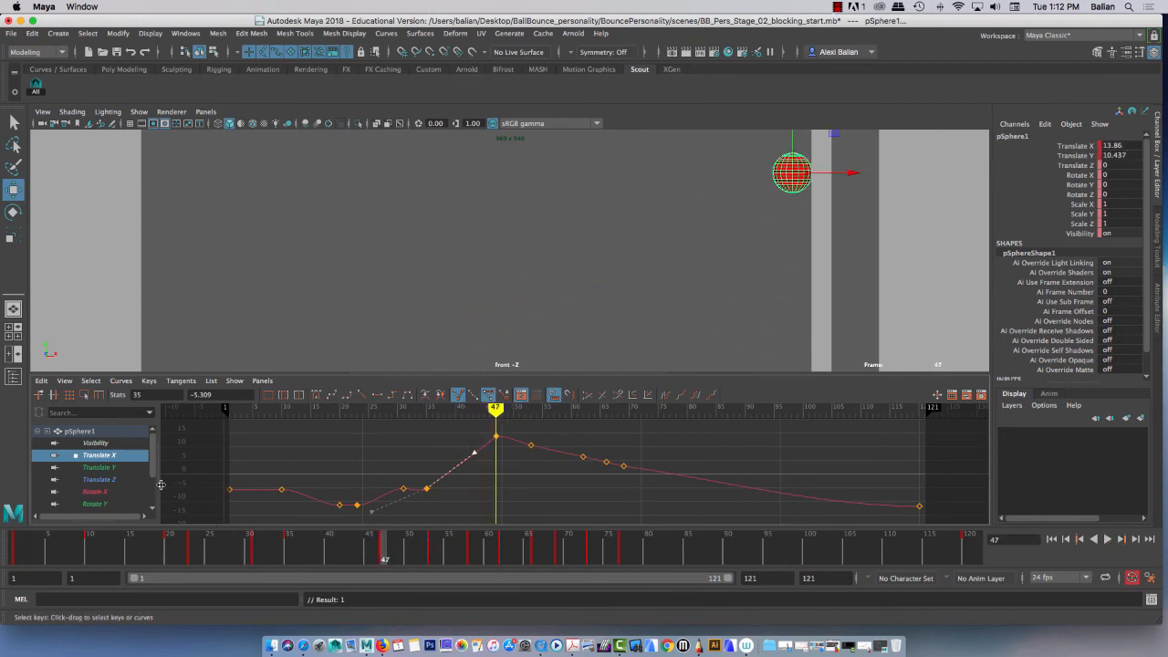
Angle the outgoing Translate X handle of the frame 47 key downward for a sharp rebound off the wall, and scrub through the contact.
{"action": "left_click", "coordinate": [100, 479]}
{"action": "left_click", "coordinate": [108, 455]}
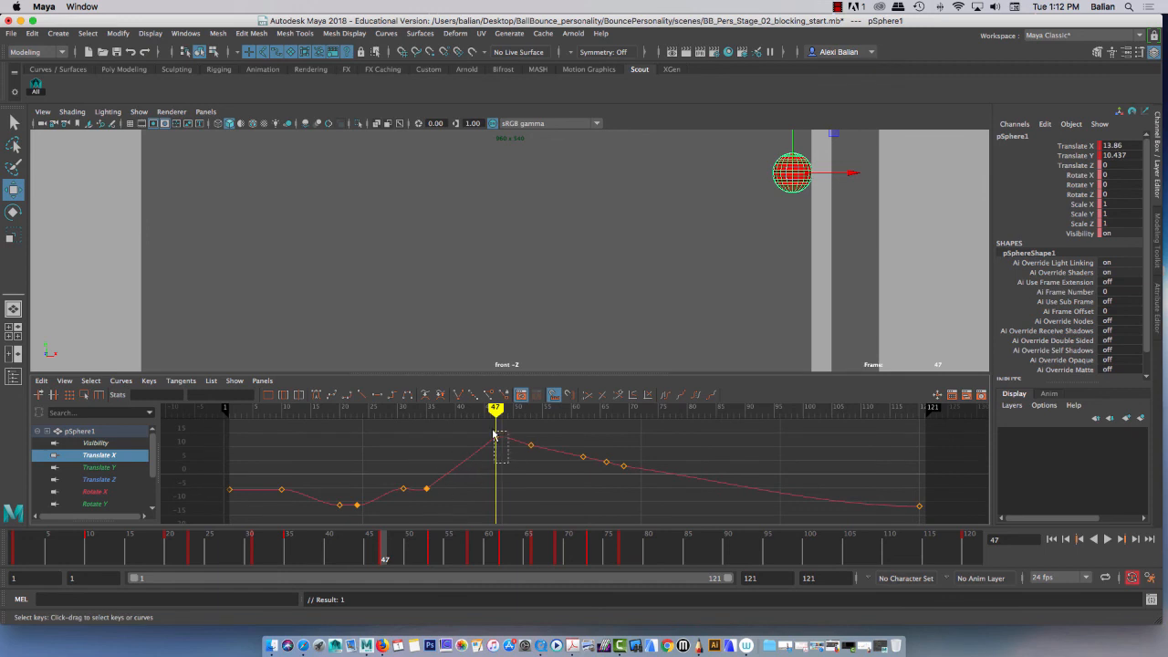
{"action": "left_click_drag", "start_coordinate": [492, 434], "coordinate": [494, 436]}
{"action": "left_click_drag", "start_coordinate": [568, 439], "coordinate": [568, 443]}
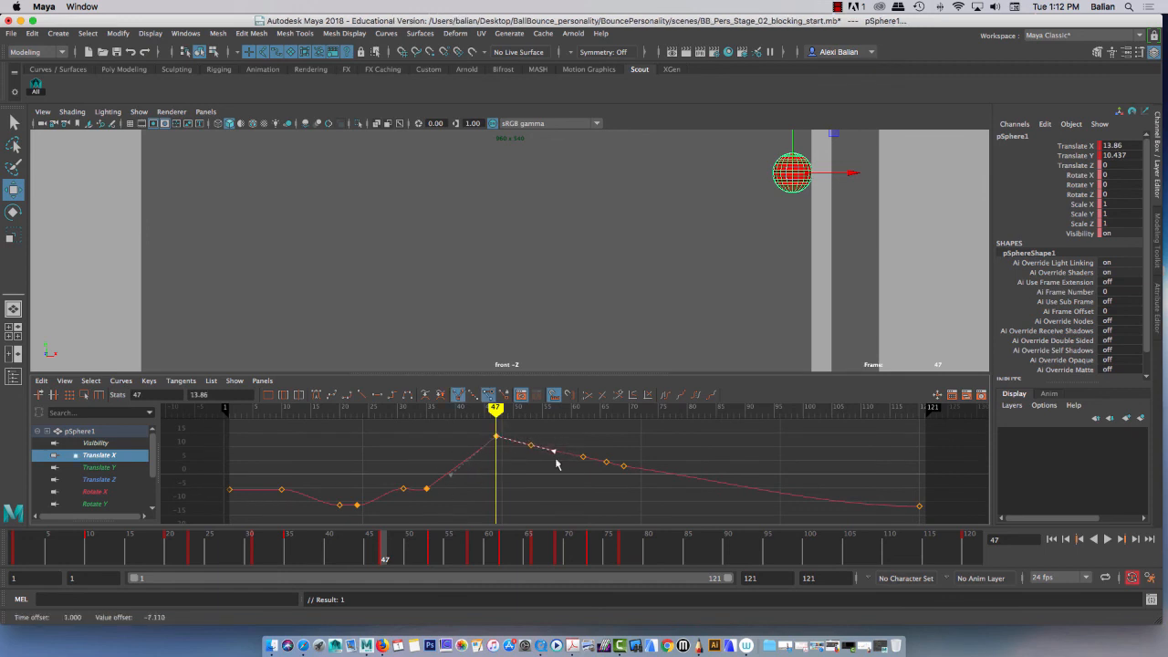
{"action": "mouse_move", "coordinate": [362, 558]}
{"action": "left_mouse_down"}
{"action": "mouse_move", "coordinate": [266, 555]}
{"action": "mouse_move", "coordinate": [394, 549]}
{"action": "left_mouse_up"}
{"action": "left_click_drag", "start_coordinate": [306, 559], "coordinate": [383, 559]}
Move the ball's wall-contact key from frame 47 to frame 42.
{"action": "left_click", "coordinate": [536, 263]}
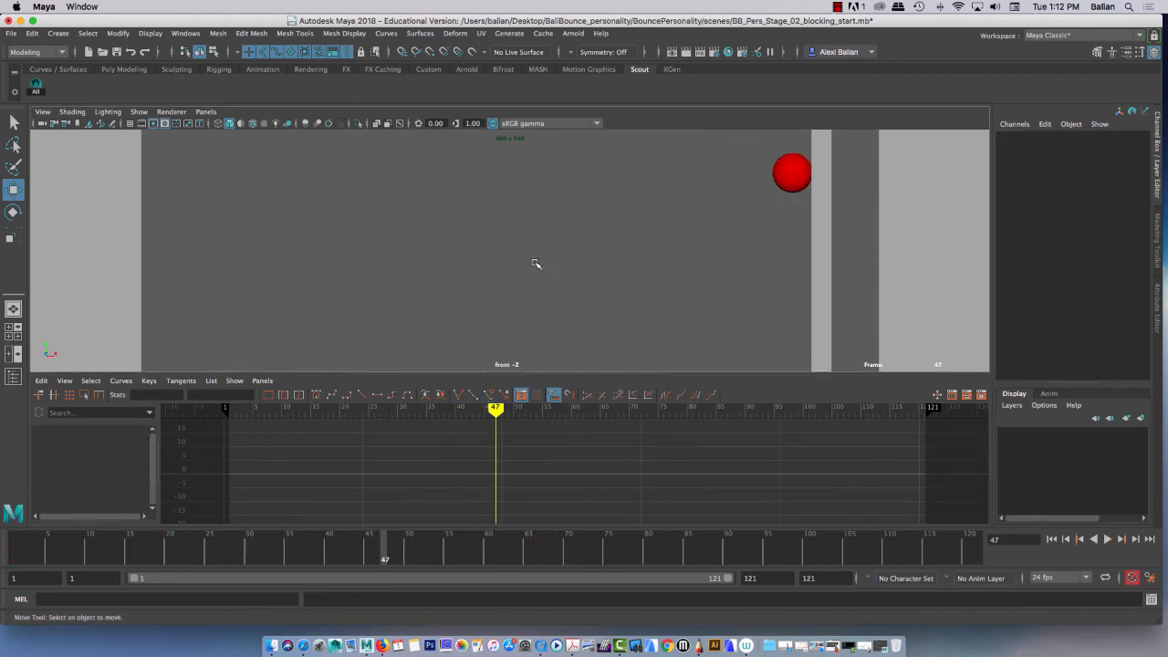
{"action": "left_click", "coordinate": [792, 178]}
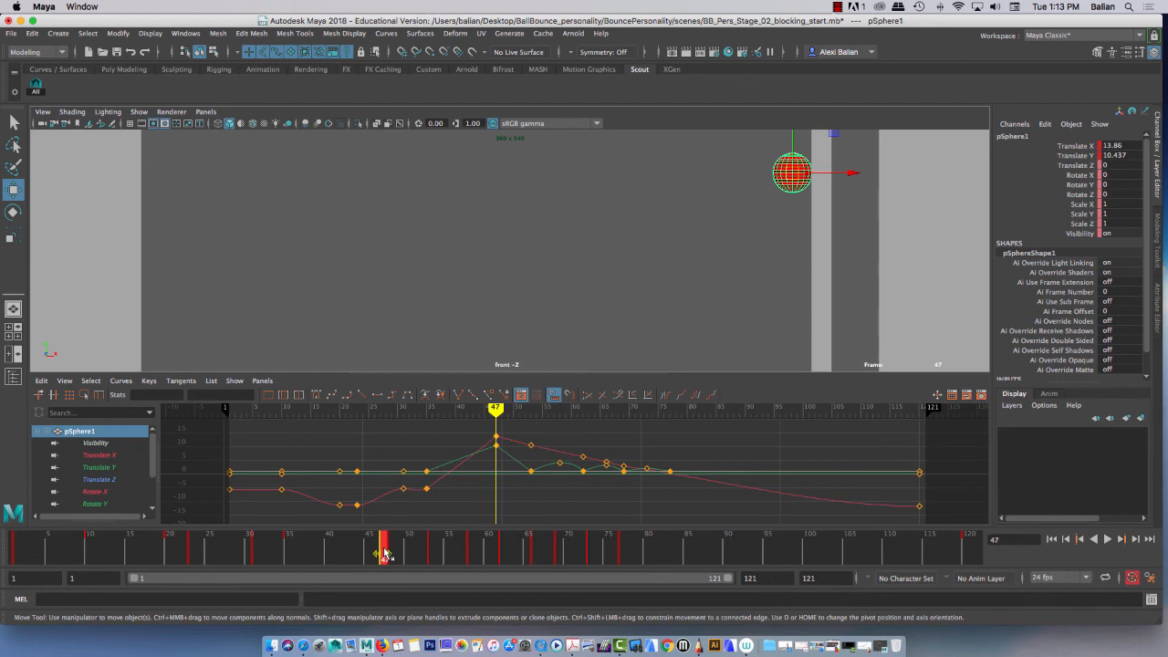
{"action": "left_click_drag", "start_coordinate": [384, 554], "coordinate": [346, 563]}
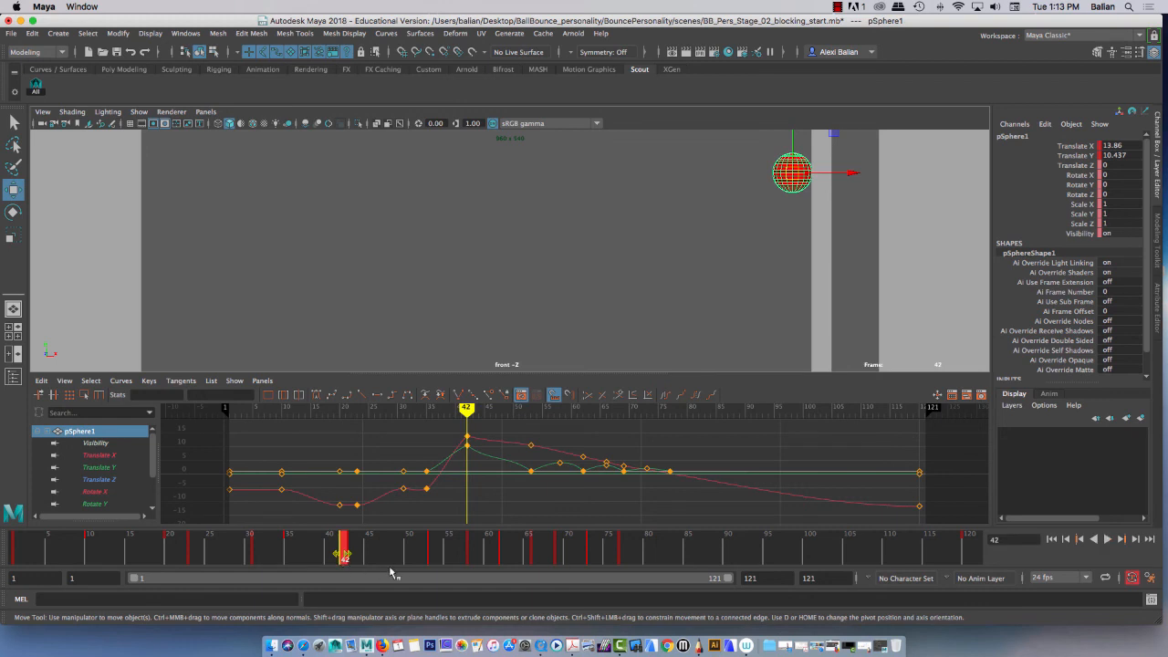
Shift the ball's bounce keys from frames 53 to 77 five frames earlier so they start at frame 48.
{"action": "left_click", "coordinate": [433, 549]}
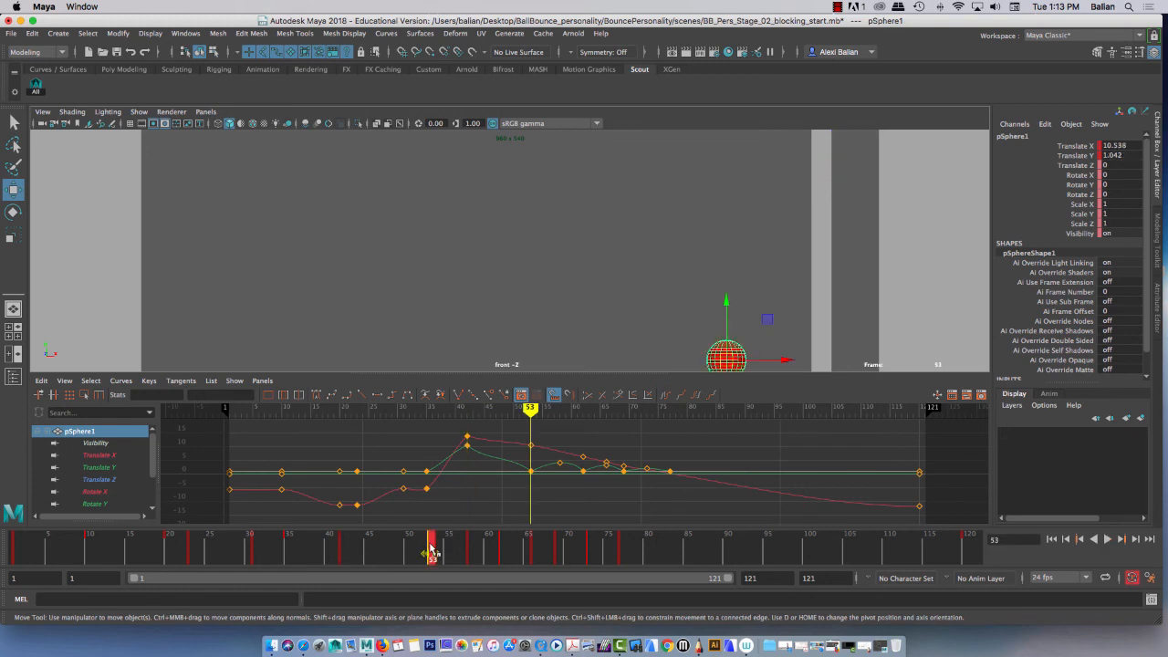
{"action": "mouse_move", "coordinate": [434, 552]}
{"action": "left_mouse_down"}
{"action": "mouse_move", "coordinate": [624, 553]}
{"action": "mouse_move", "coordinate": [507, 554]}
{"action": "left_mouse_up"}
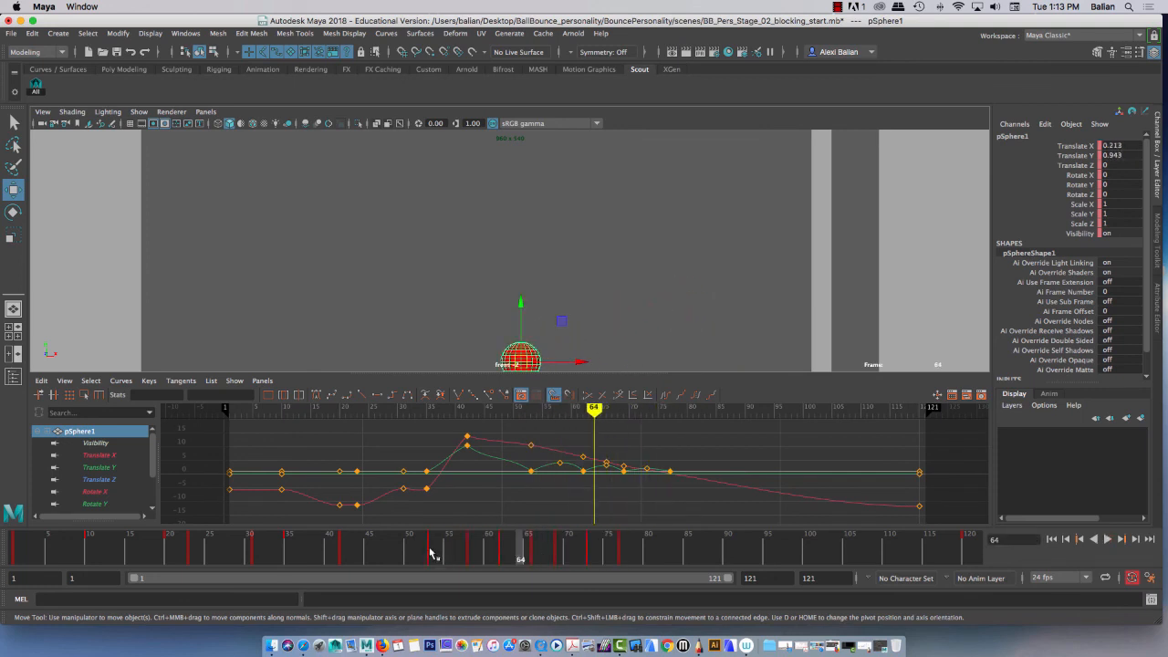
{"action": "left_click_drag", "start_coordinate": [433, 553], "coordinate": [613, 552], "text": "shift"}
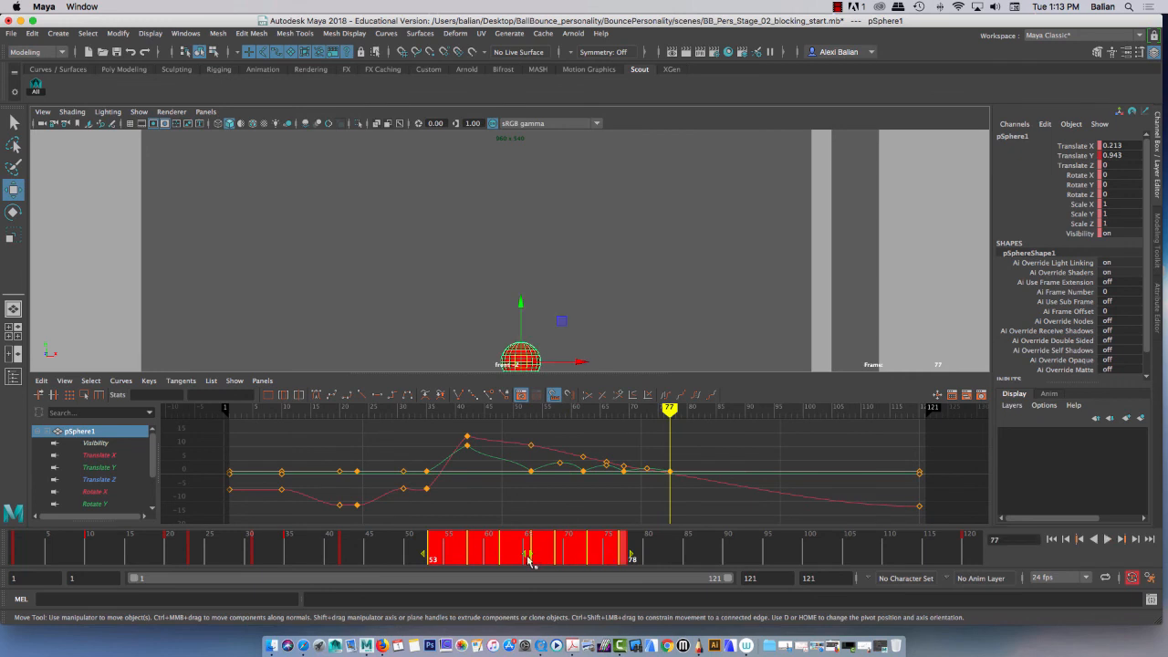
{"action": "left_click_drag", "start_coordinate": [529, 555], "coordinate": [486, 559]}
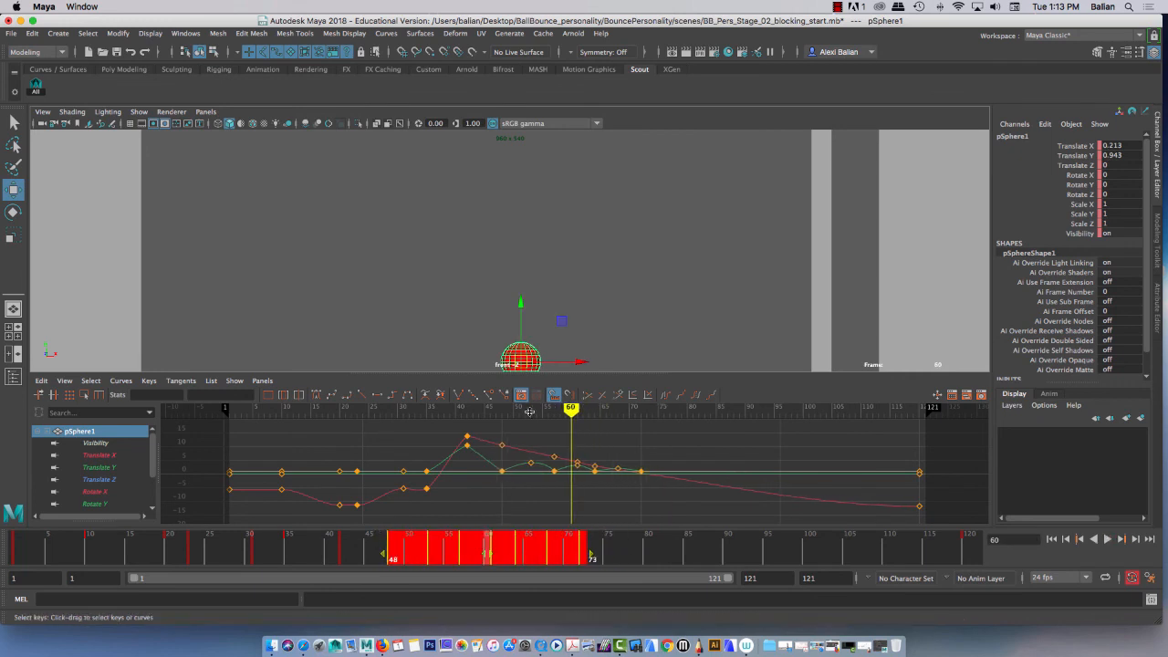
Enlarge the front view, deselect the ball, and play back the animation to review the retimed bounces.
{"action": "left_click_drag", "start_coordinate": [488, 374], "coordinate": [495, 469]}
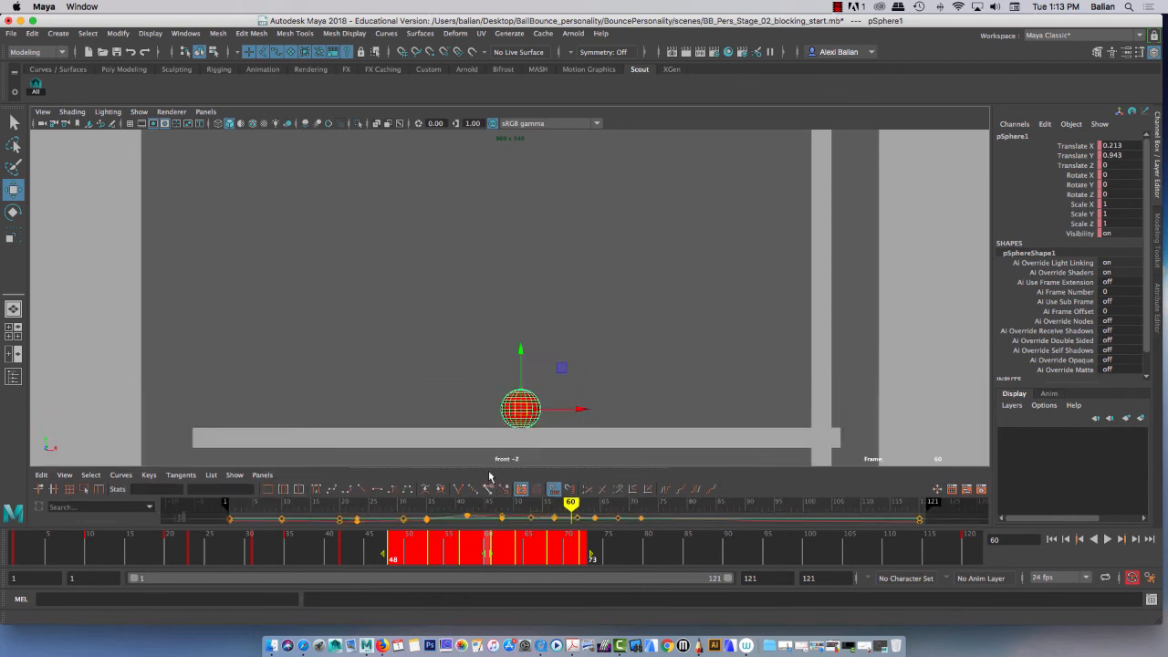
{"action": "left_click", "coordinate": [450, 393]}
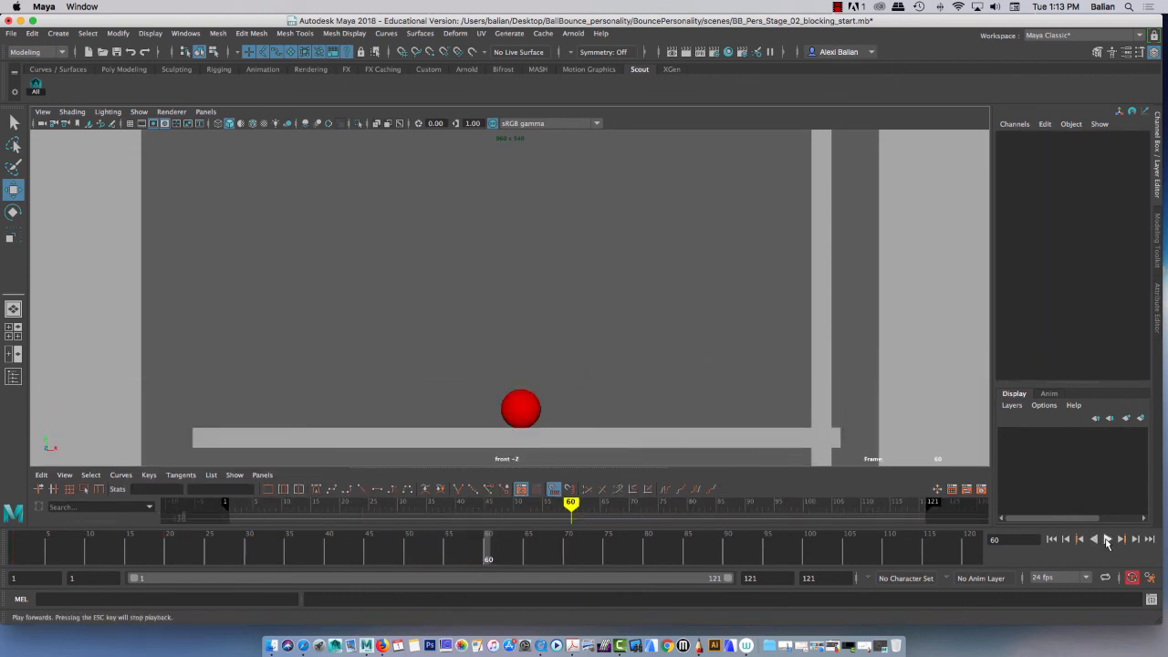
{"action": "left_click", "coordinate": [1107, 539]}
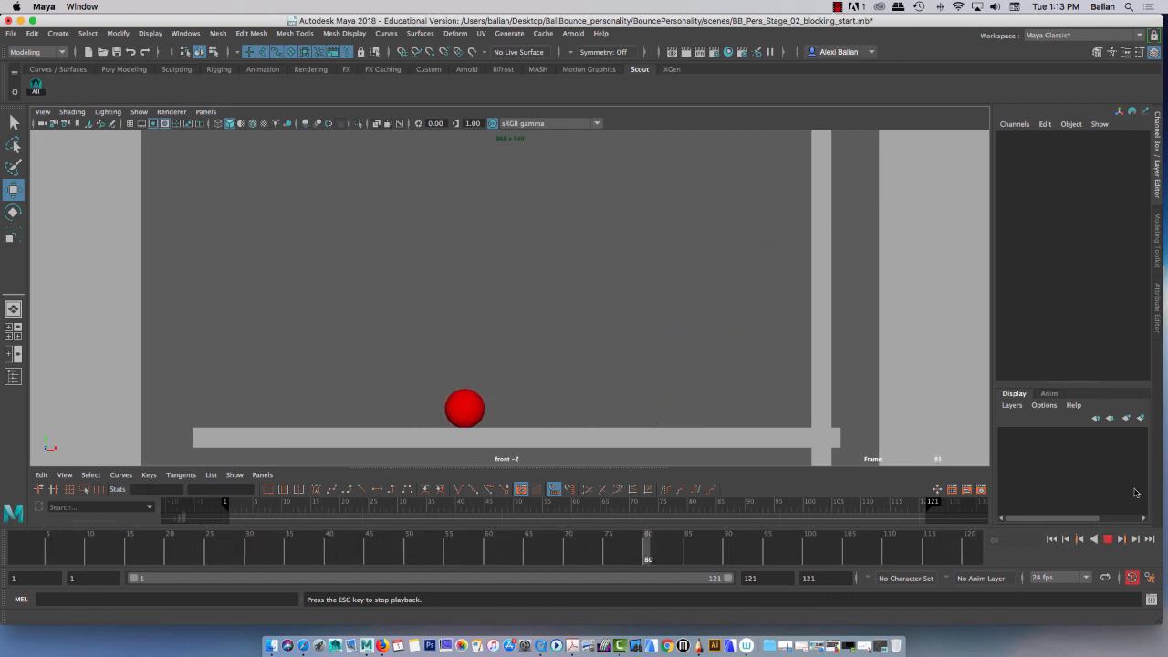
{"action": "left_click", "coordinate": [1107, 539]}
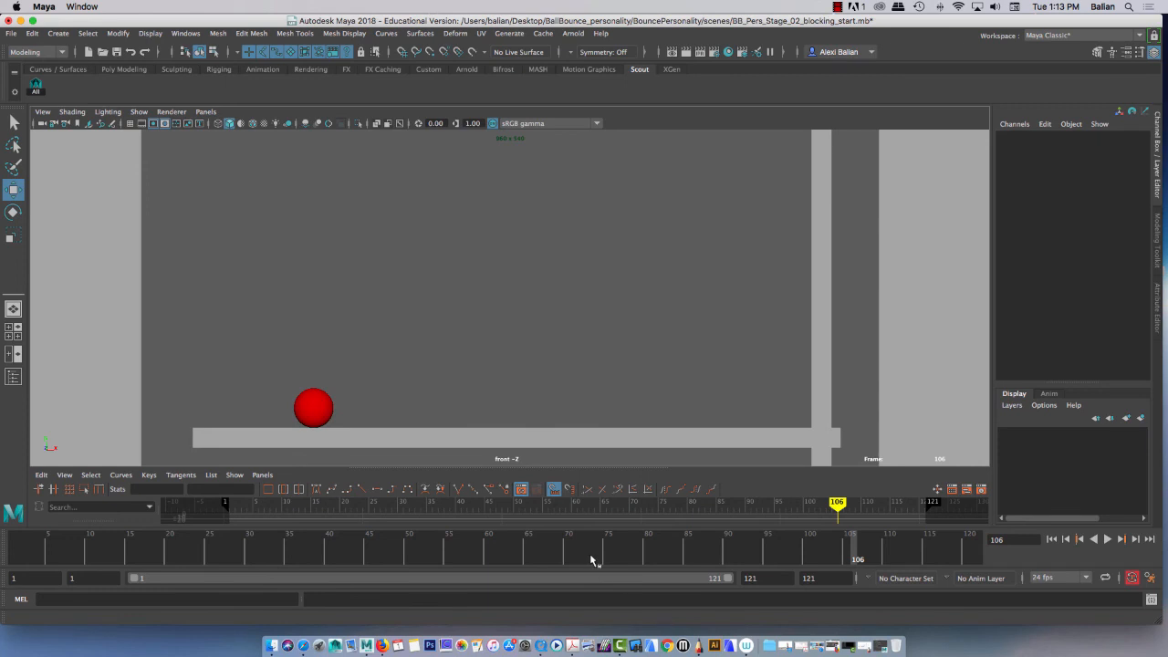
{"action": "left_click", "coordinate": [593, 557]}
{"action": "left_click", "coordinate": [837, 7]}
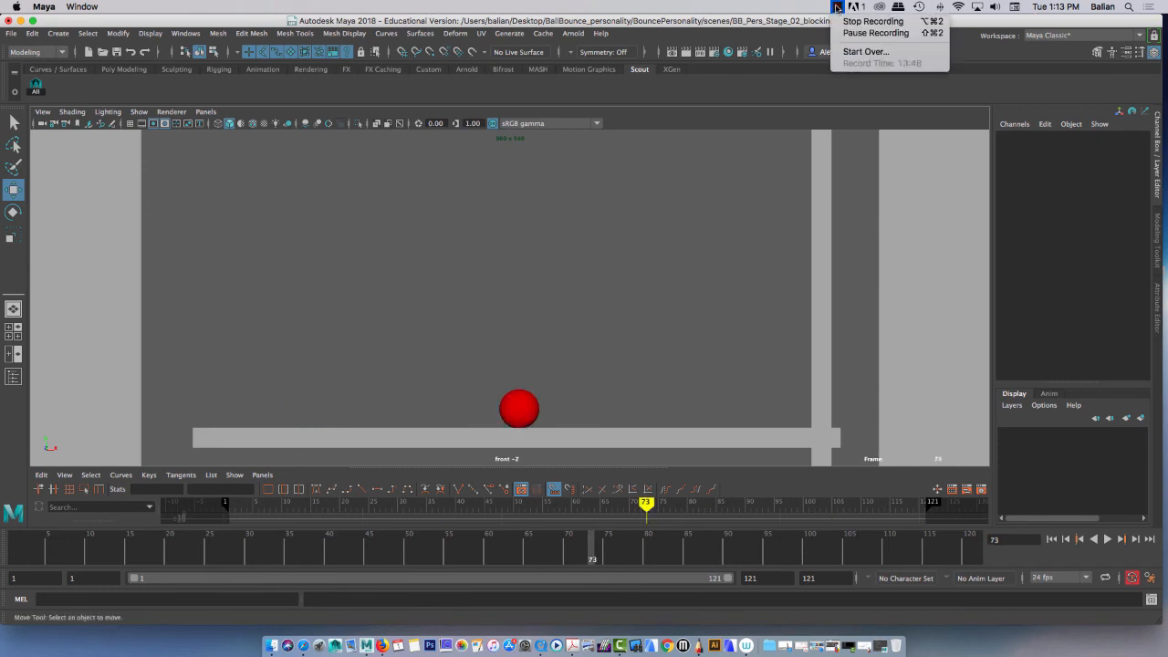